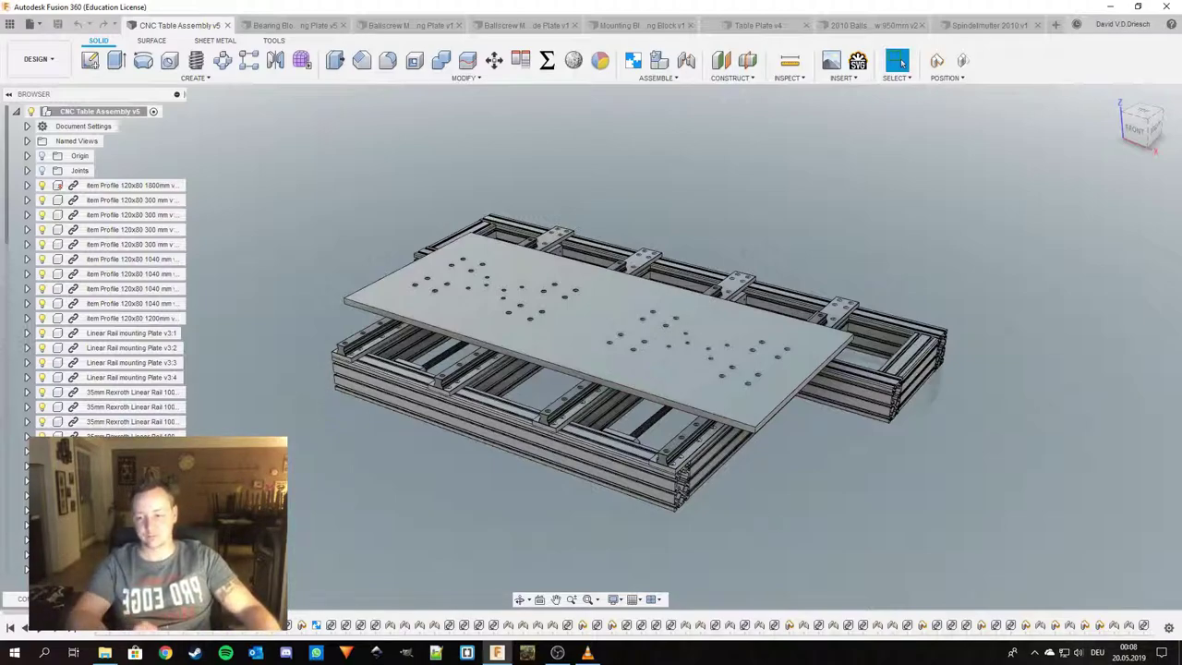
# Rewind the design history to its beginning and step forward through placing the 1800 mm, 300 mm and first 1040 mm profiles.
pyautogui.click(11, 628)
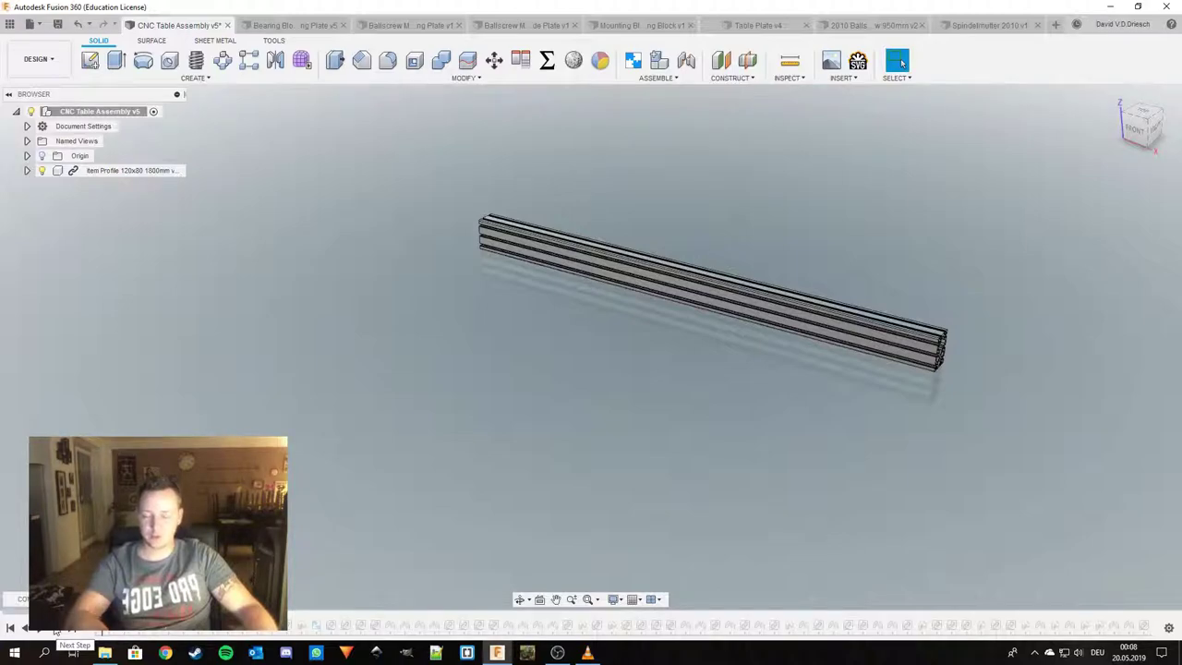
pyautogui.click(55, 631)
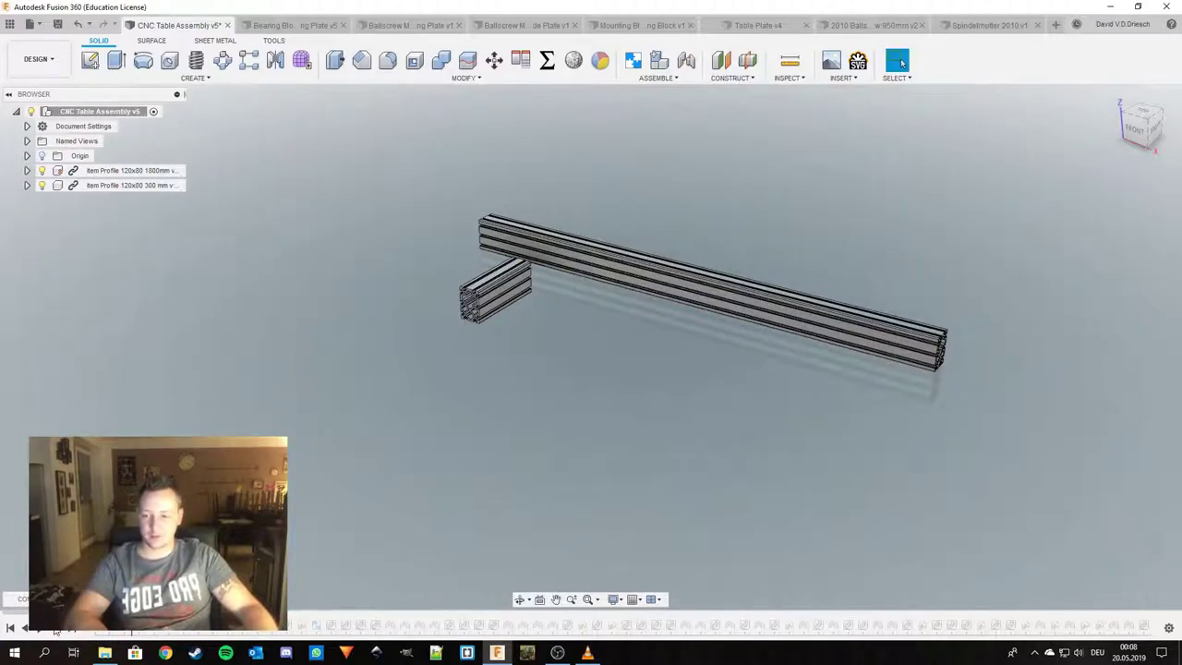
pyautogui.click(56, 631)
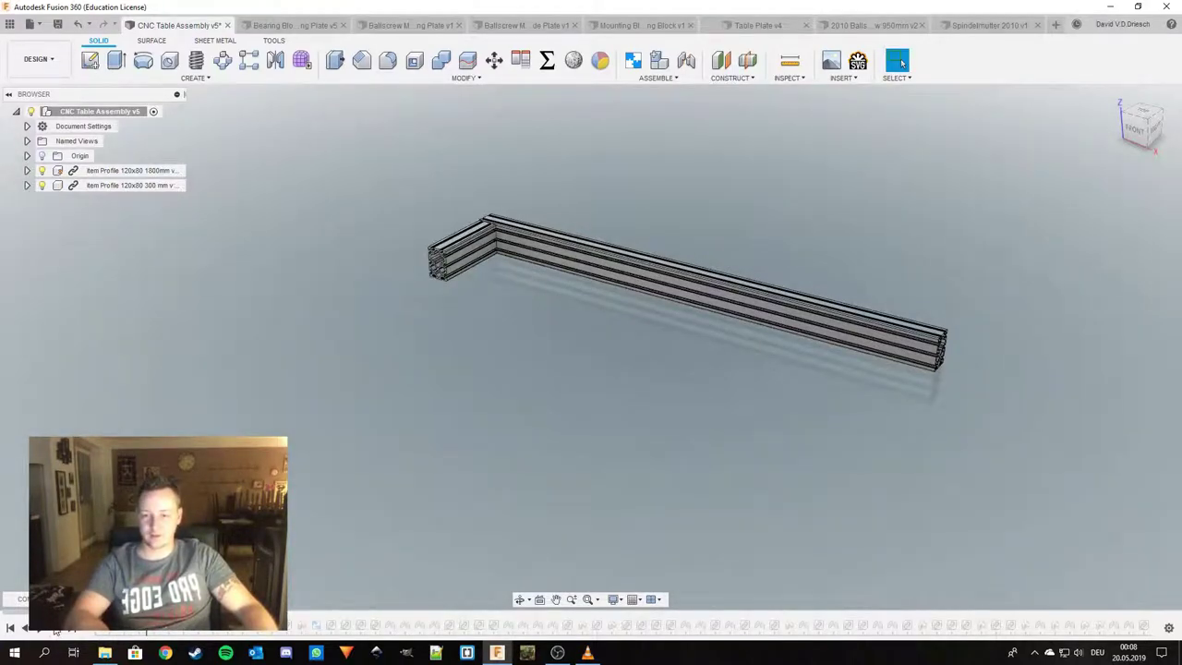
pyautogui.click(55, 631)
pyautogui.click(55, 631)
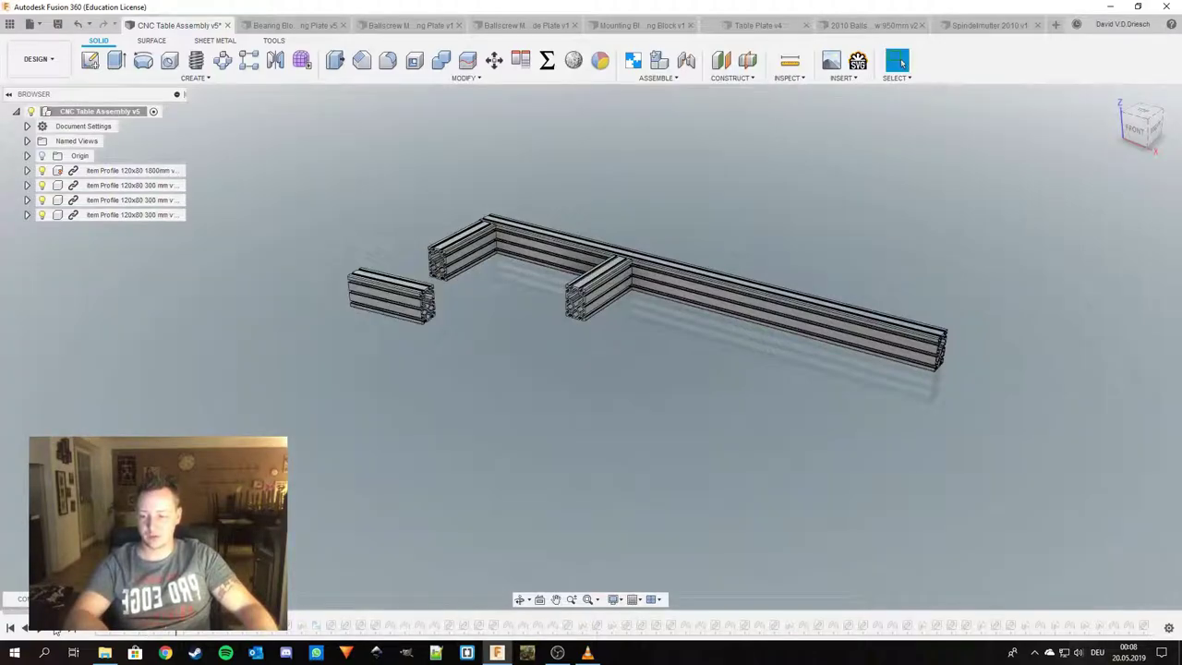
pyautogui.click(56, 630)
pyautogui.click(56, 631)
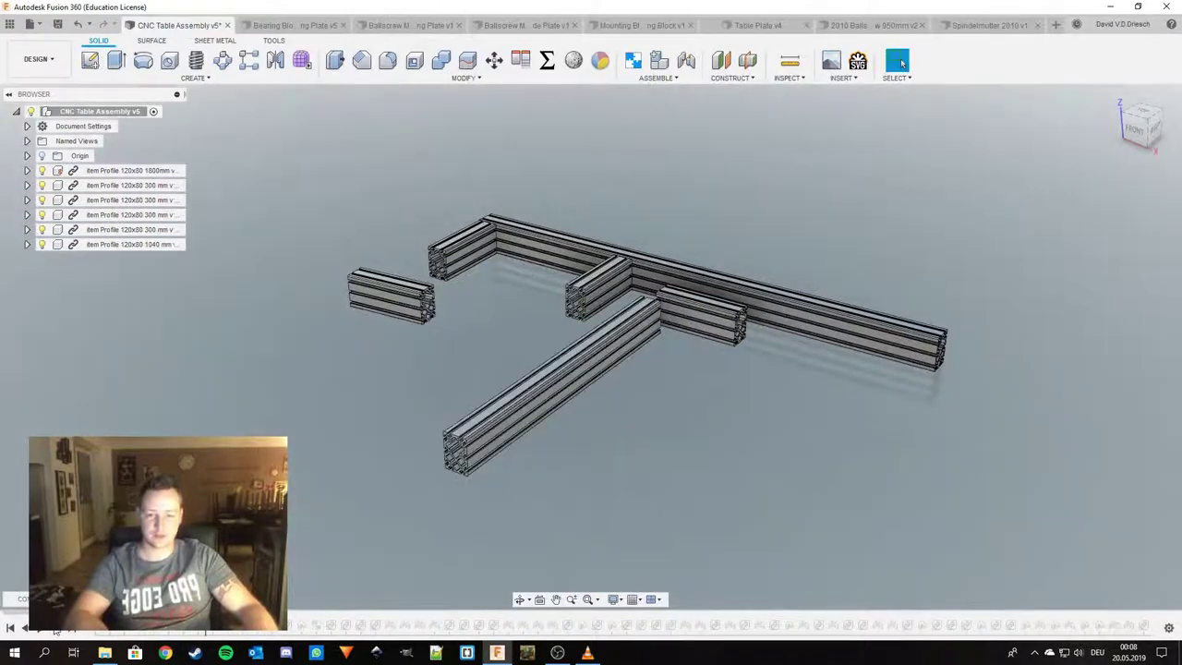
# Step the design history forward until the remaining 1040 mm profiles and the 1200 mm front profile complete the base frame.
pyautogui.click(55, 630)
pyautogui.click(56, 631)
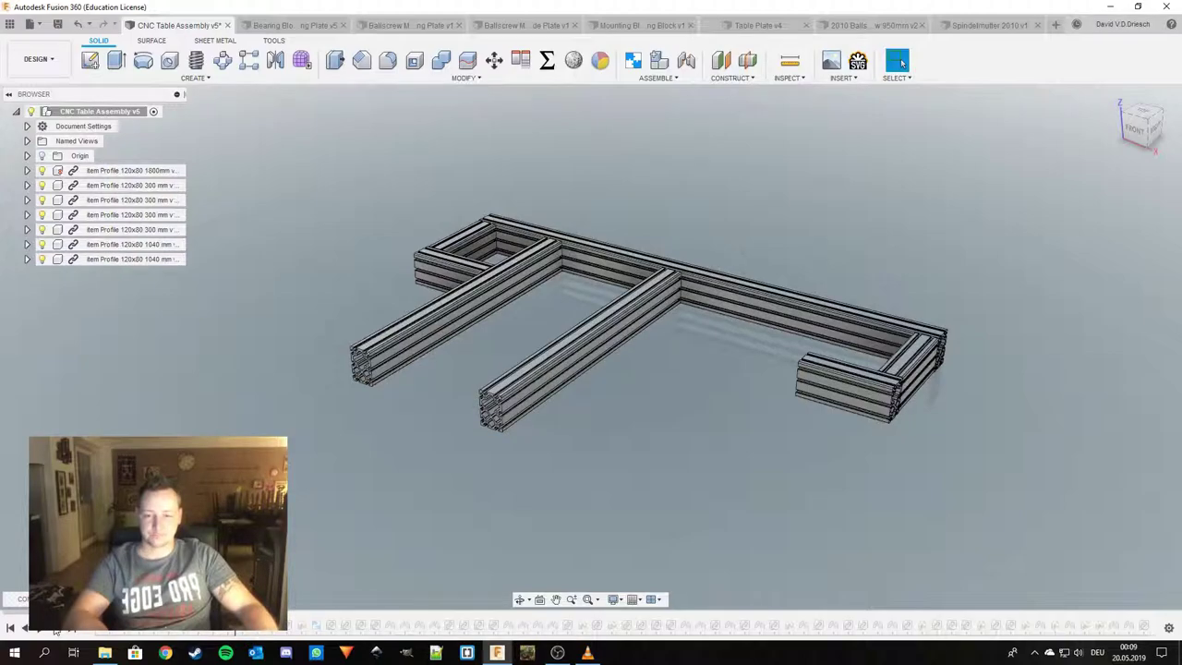
pyautogui.click(56, 631)
pyautogui.click(55, 631)
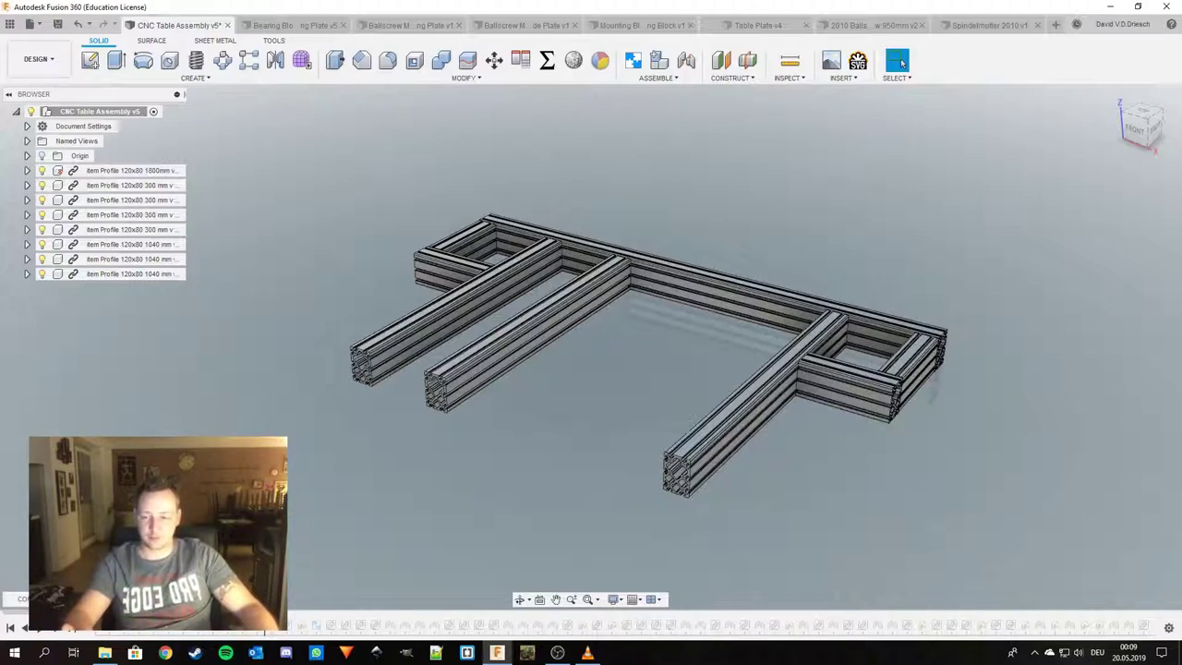
pyautogui.click(60, 630)
pyautogui.click(60, 629)
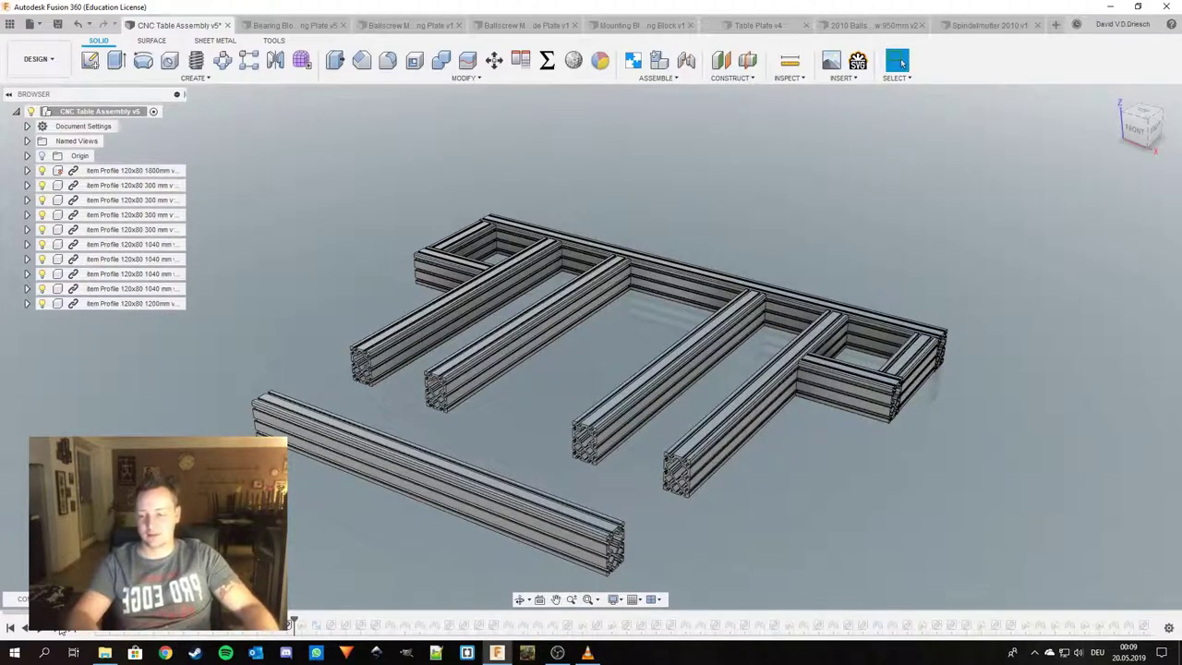
pyautogui.click(60, 630)
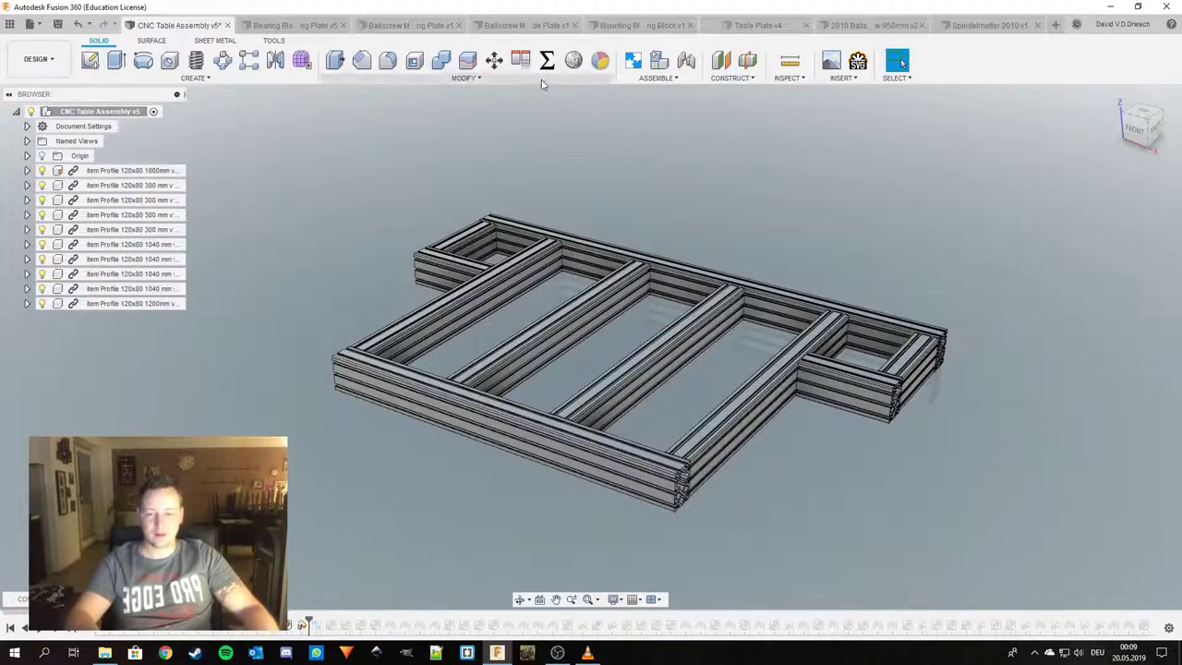
pyautogui.click(521, 61)
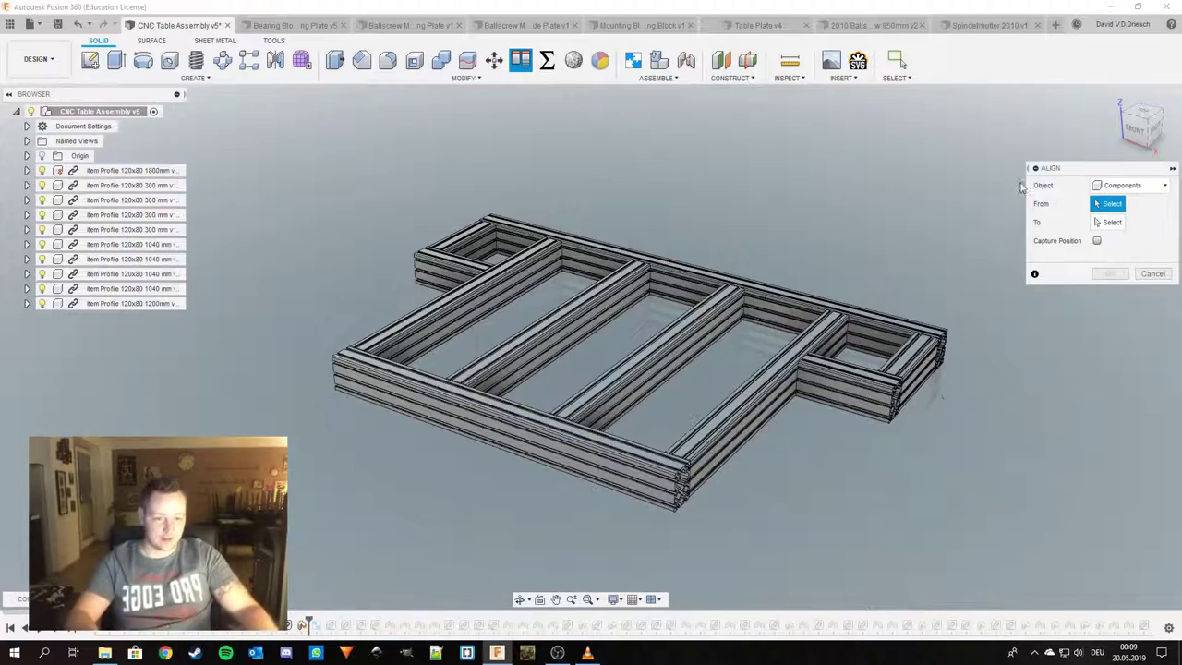
pyautogui.moveTo(1085, 173); pyautogui.dragTo(1064, 165)
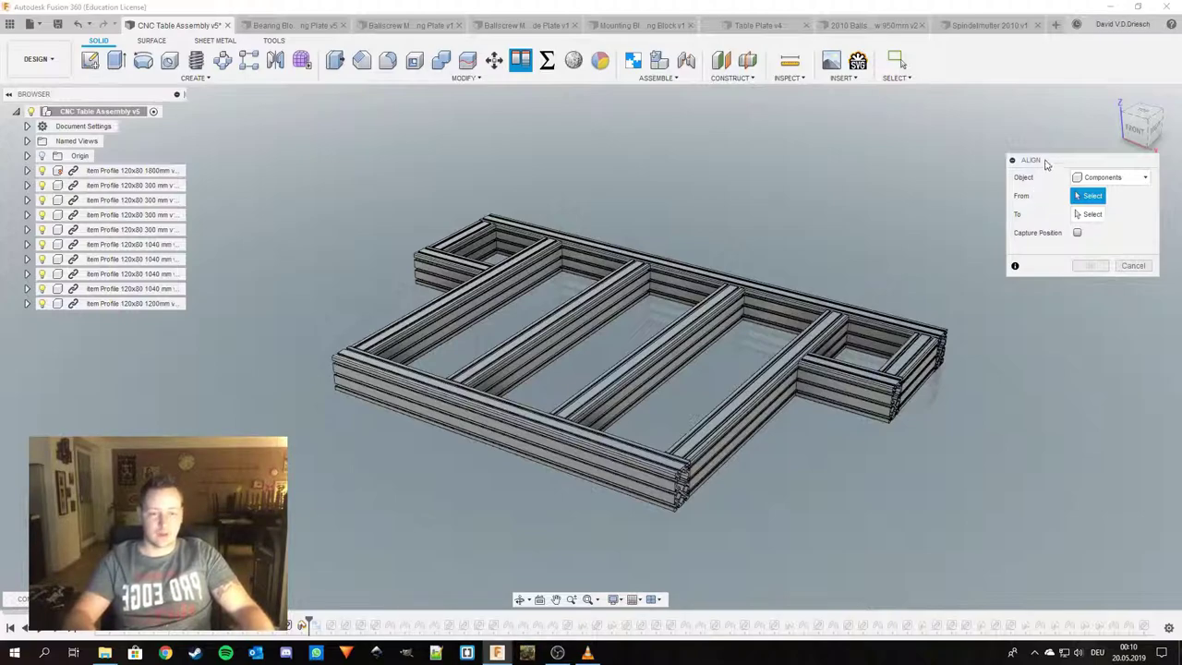
pyautogui.moveTo(1046, 166); pyautogui.dragTo(1060, 173)
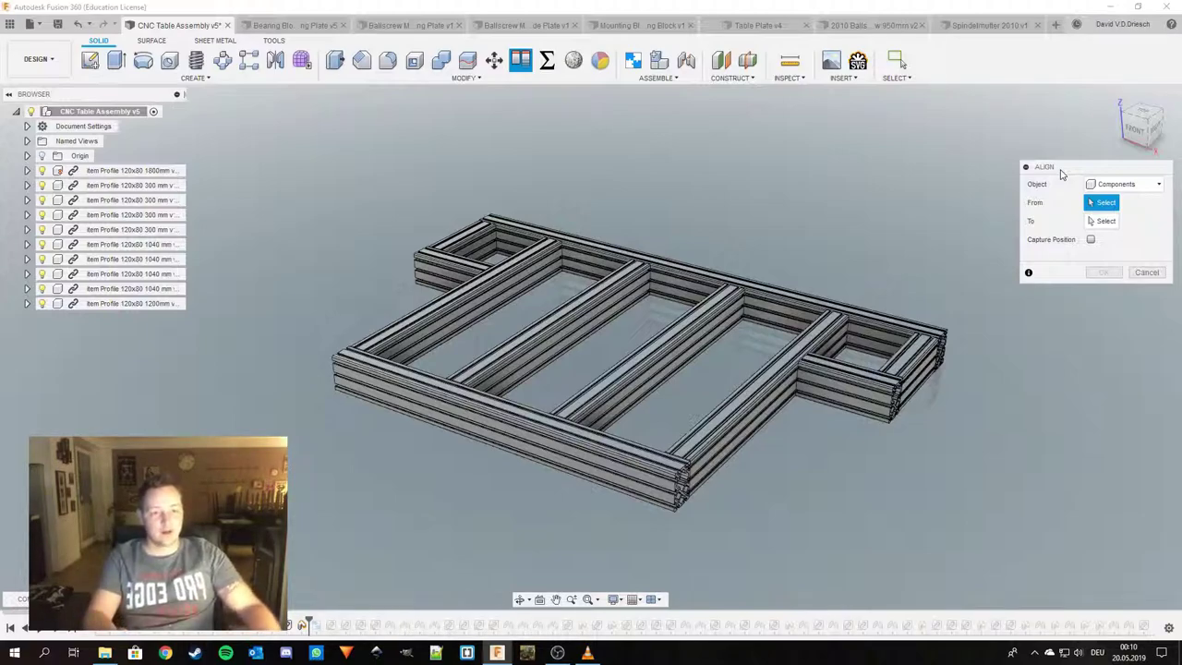
pyautogui.moveTo(1073, 172); pyautogui.dragTo(1065, 169)
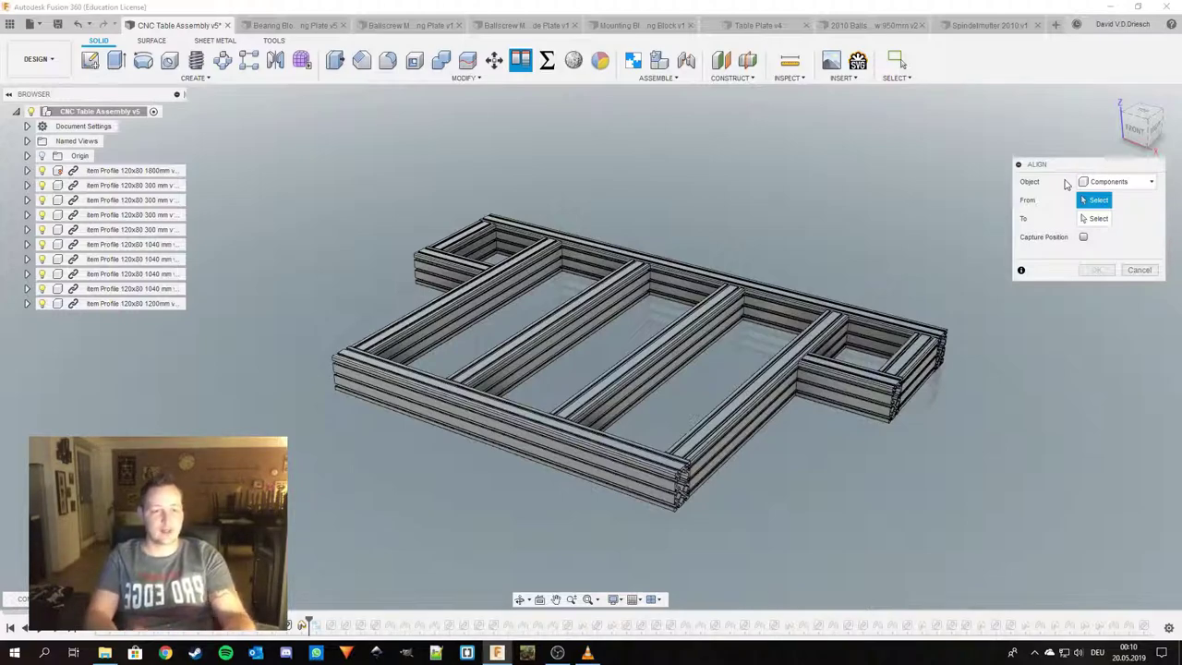
pyautogui.moveTo(1164, 168); pyautogui.dragTo(1131, 166)
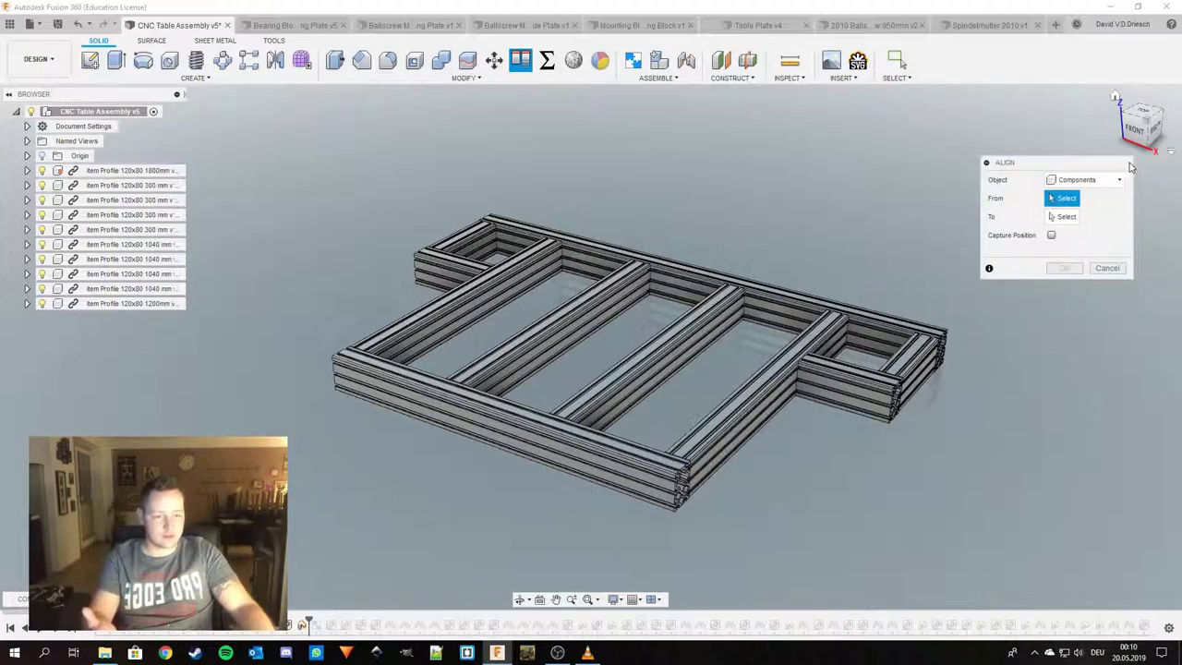
pyautogui.click(1107, 269)
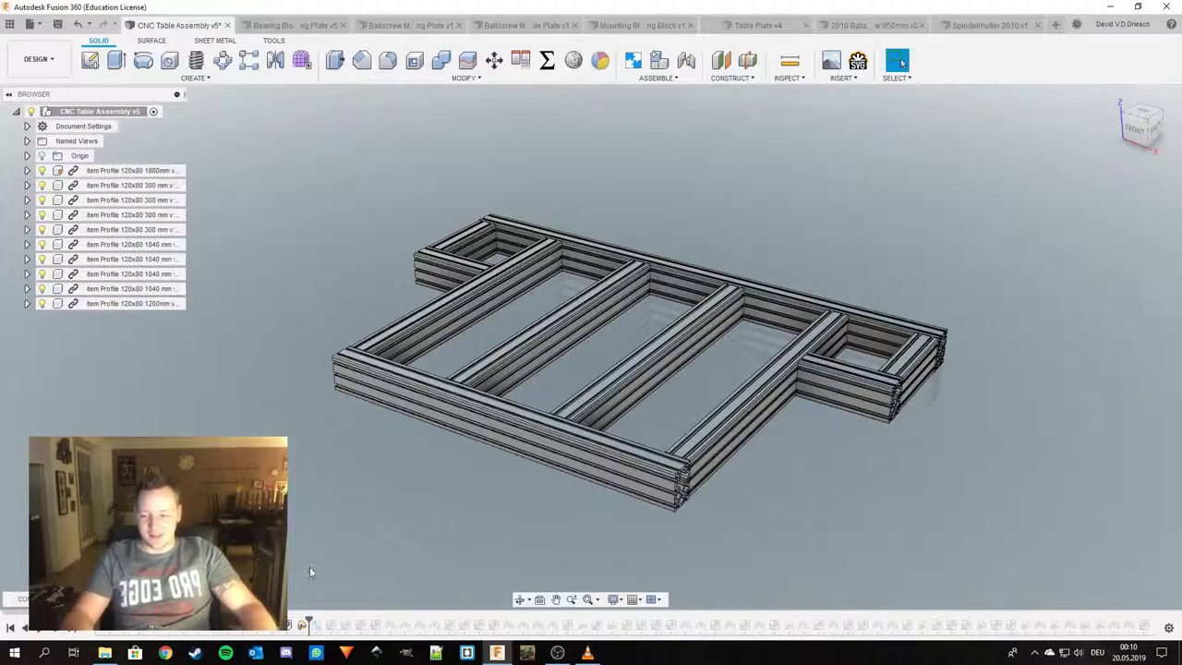
# Step the design history forward through rigidly grouping the frame and inserting the four linear rail mounting plates.
pyautogui.click(56, 630)
pyautogui.click(56, 630)
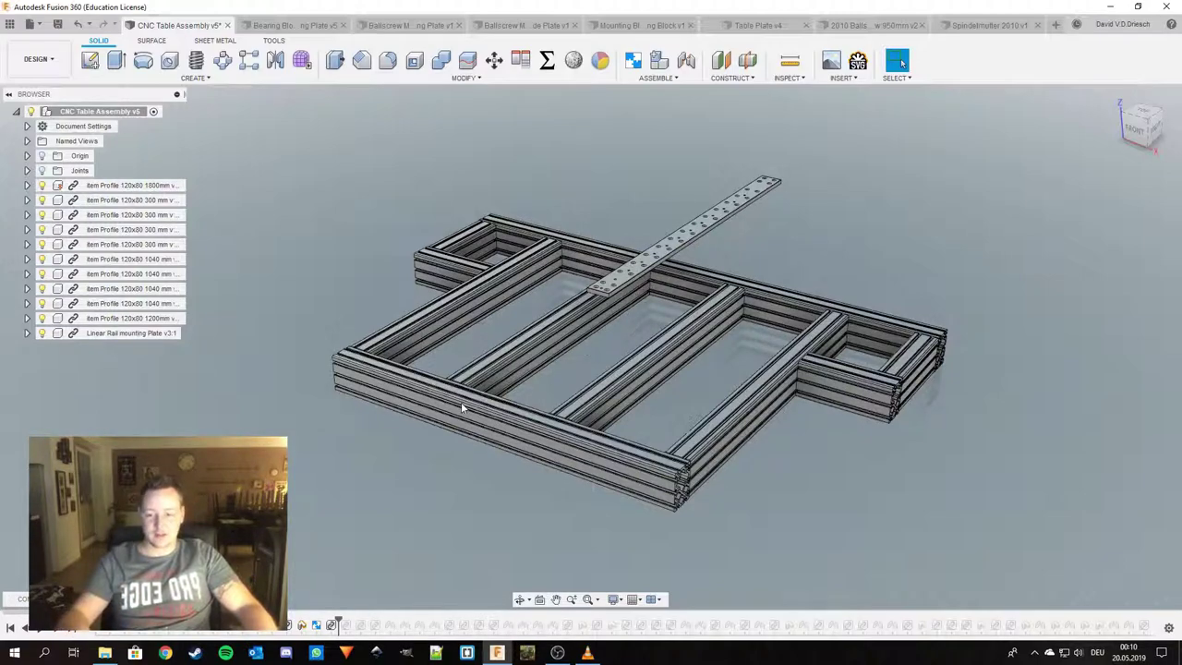
pyautogui.moveTo(529, 401); pyautogui.dragTo(570, 417, button='middle')
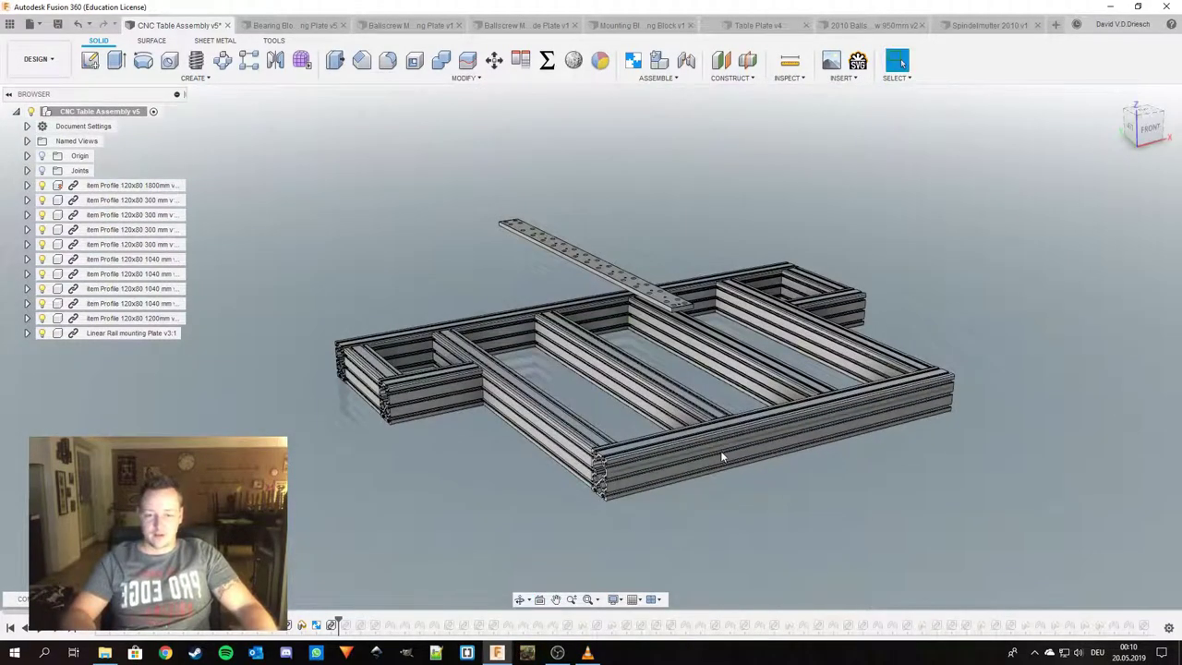
pyautogui.keyDown('shift'); pyautogui.moveTo(646, 304); pyautogui.dragTo(526, 382, button='middle'); pyautogui.keyUp('shift')
pyautogui.keyDown('shift'); pyautogui.moveTo(629, 352); pyautogui.dragTo(537, 364, button='middle'); pyautogui.keyUp('shift')
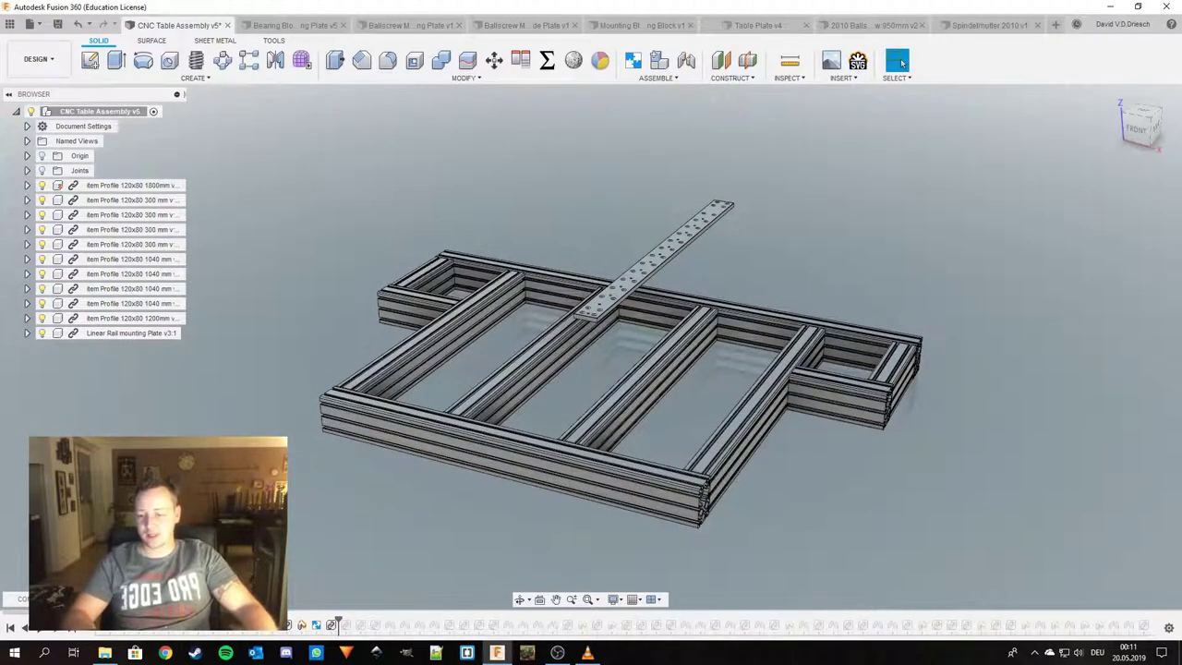
pyautogui.click(57, 628)
pyautogui.click(57, 627)
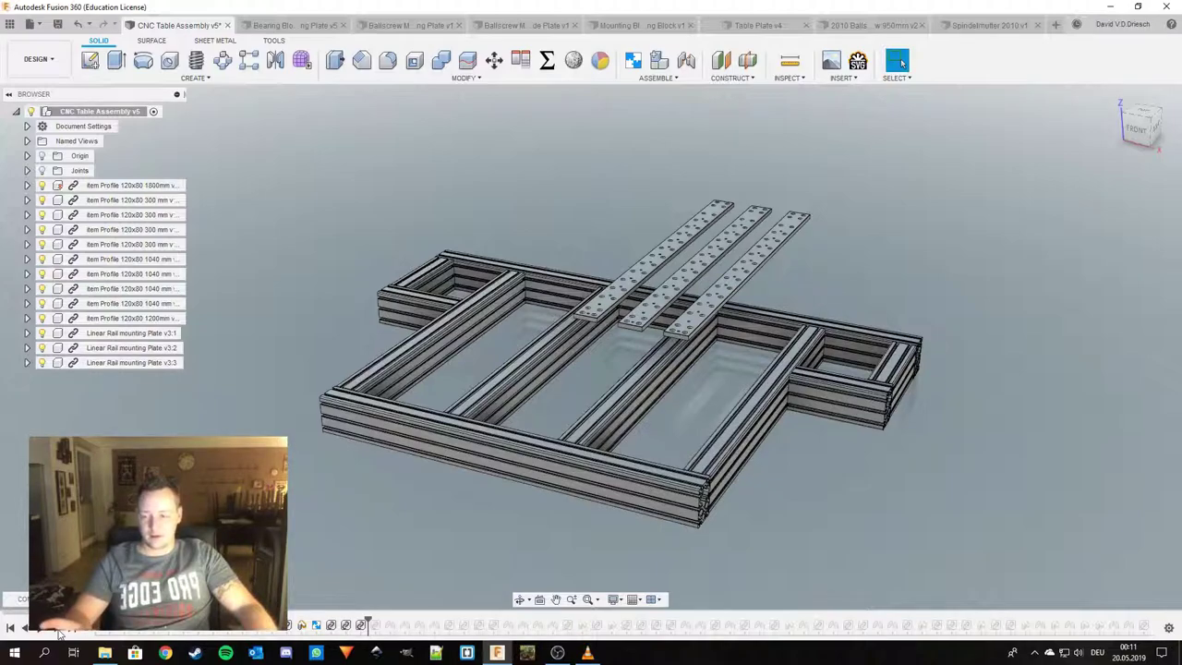
pyautogui.click(57, 628)
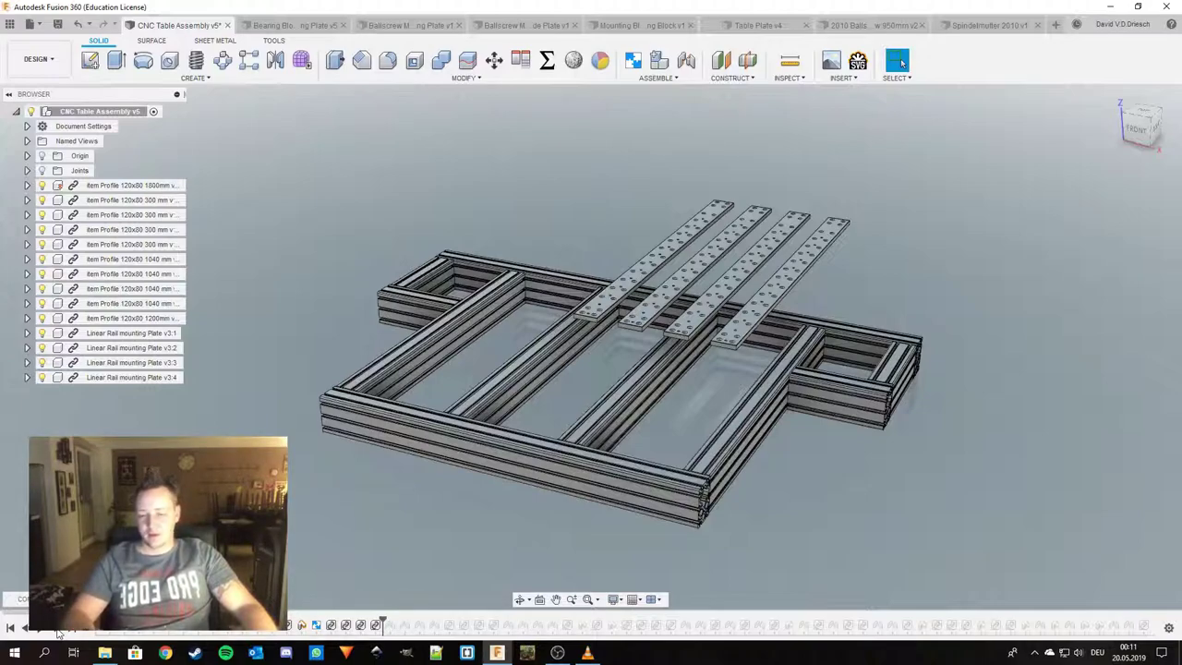
# Step the design history forward through the joints that seat the four mounting plates on the 1040 mm profiles.
pyautogui.click(58, 629)
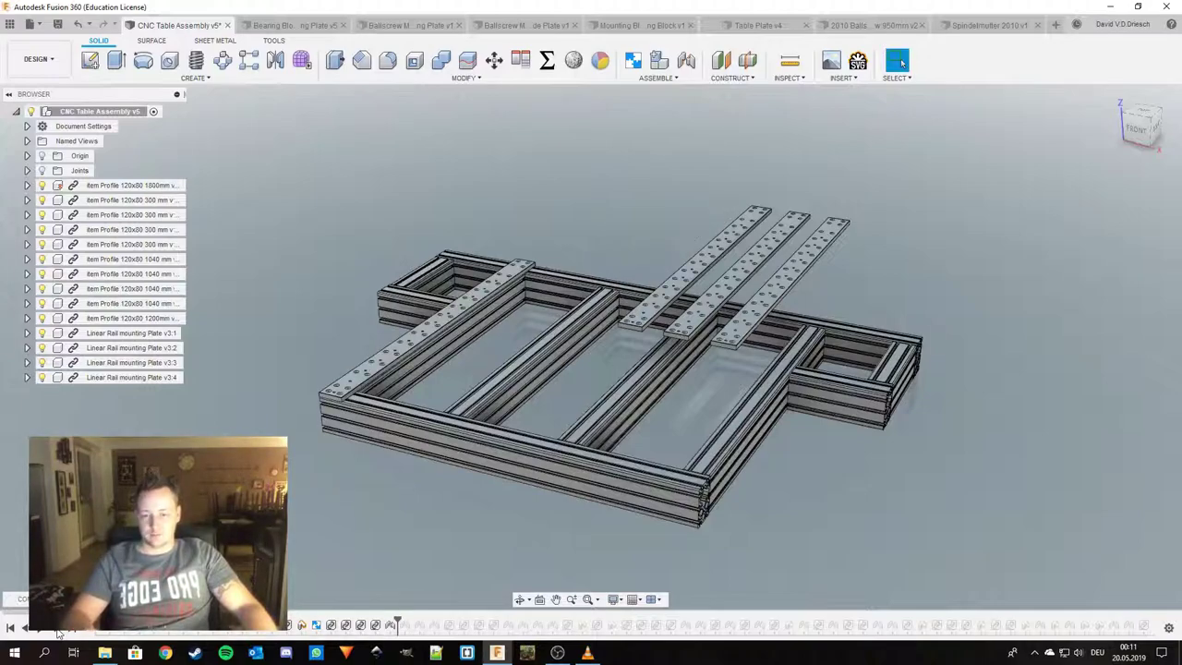
pyautogui.click(58, 630)
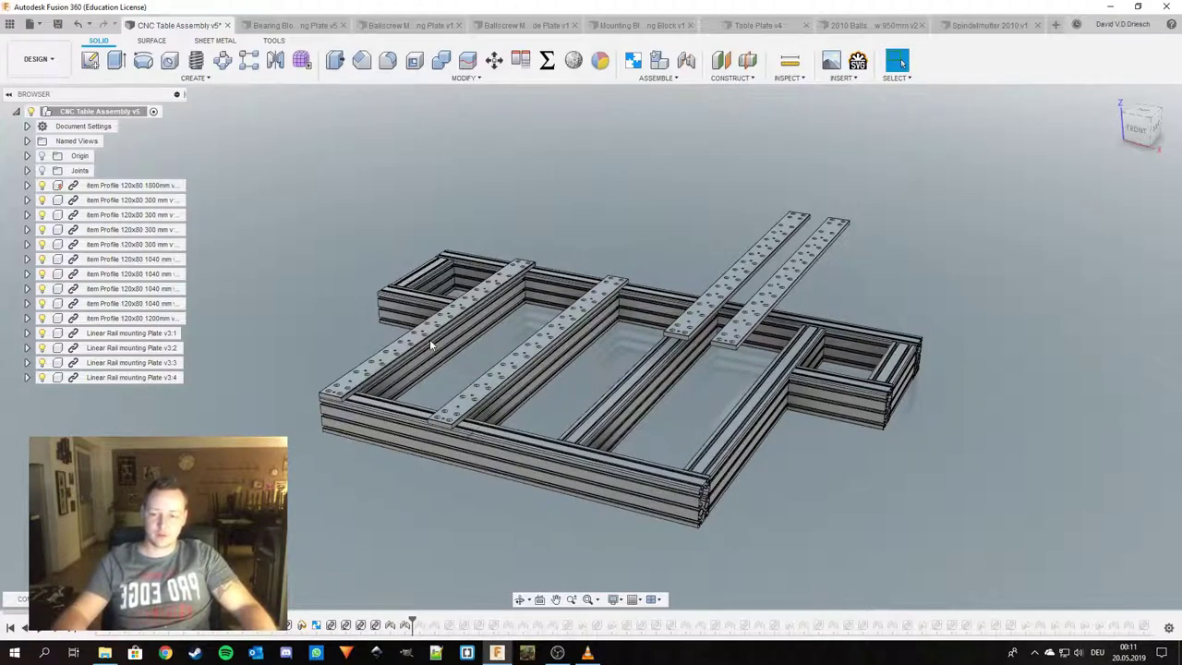
pyautogui.click(59, 630)
pyautogui.click(58, 631)
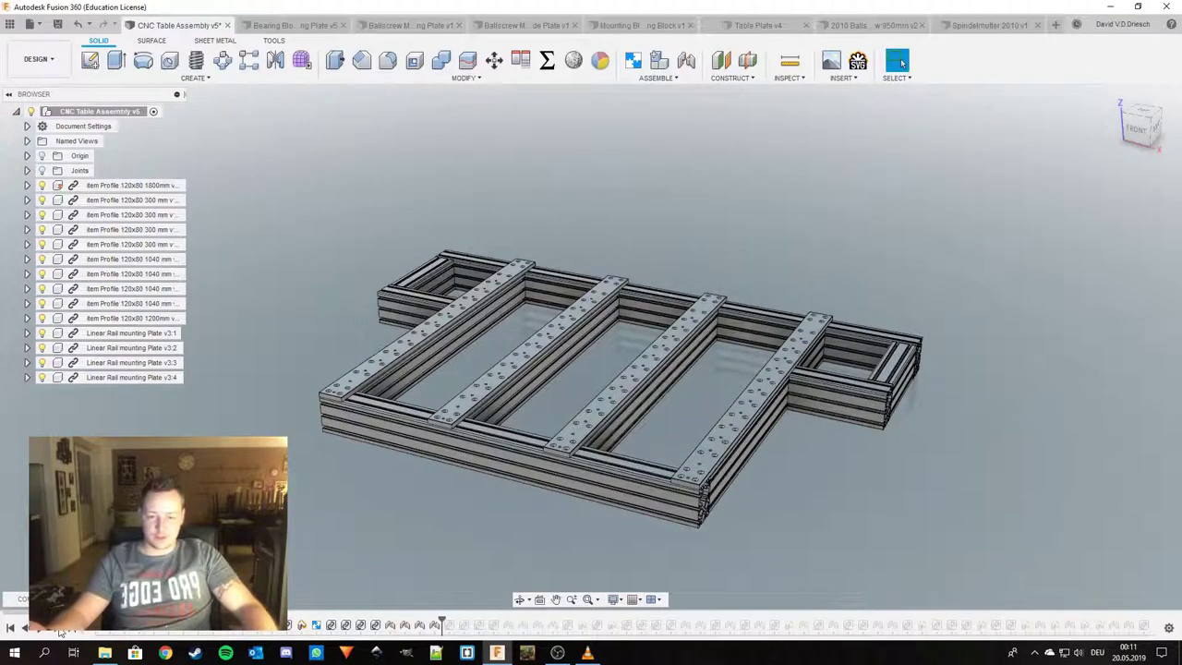
# Step the design history forward through inserting the four 35mm Rexroth linear rails and joining the first one to its mounting plate.
pyautogui.click(58, 630)
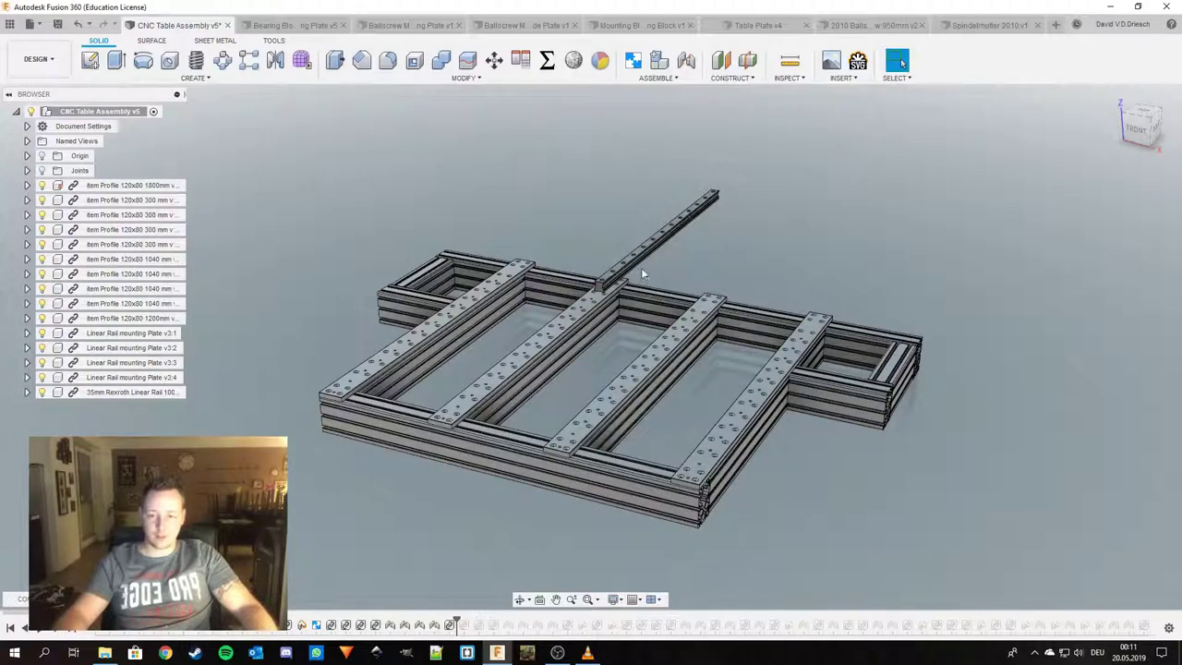
pyautogui.click(58, 631)
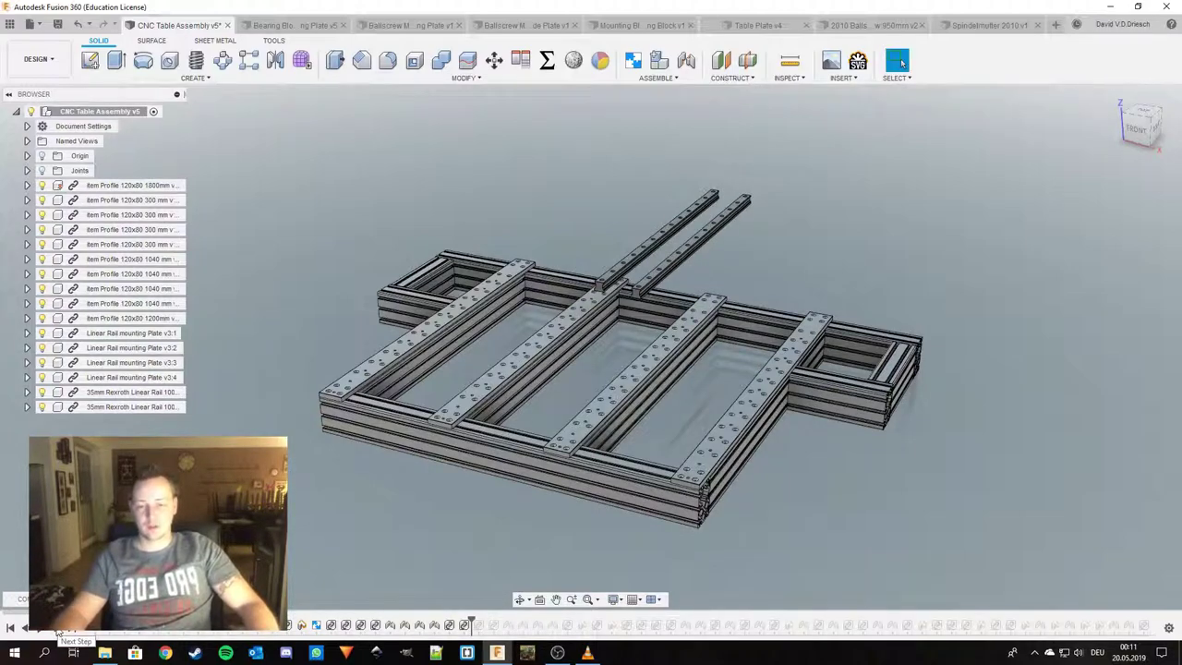
pyautogui.click(58, 631)
pyautogui.click(58, 631)
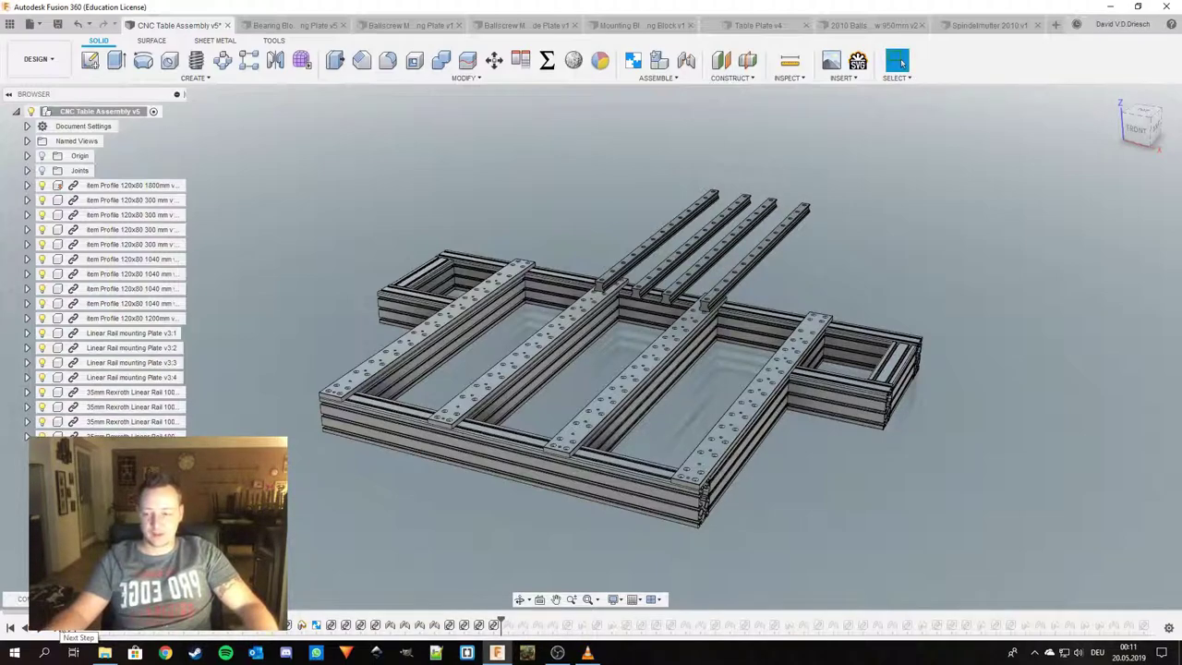
pyautogui.click(58, 631)
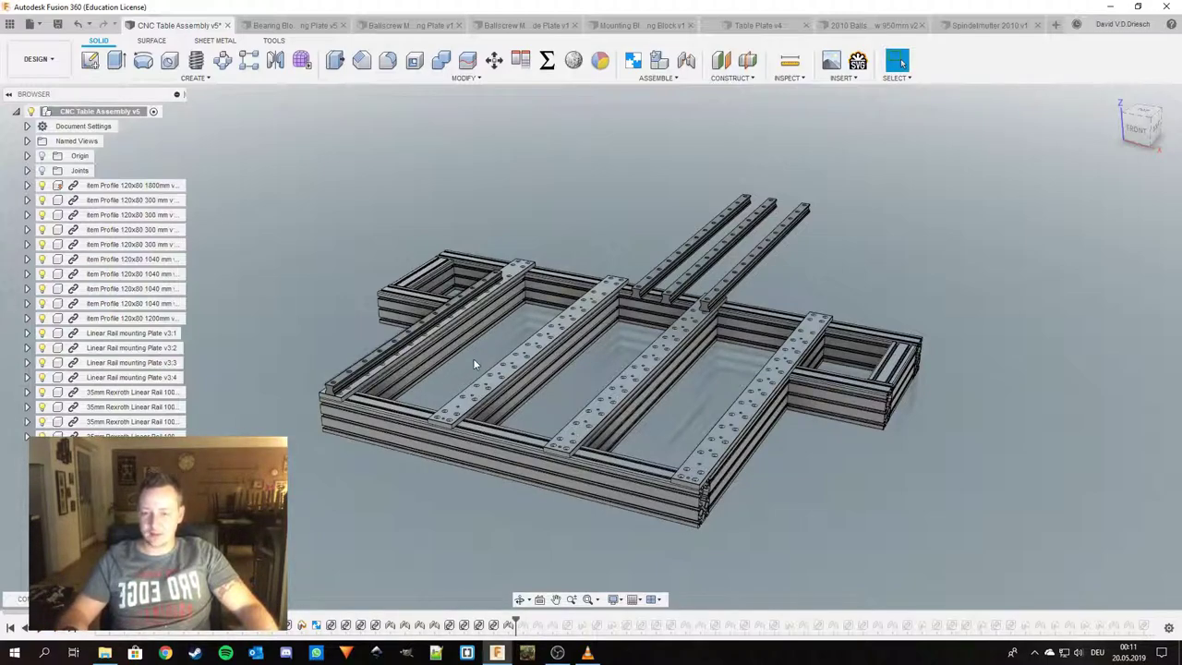
# Expand and show the assembly's joints, and step the history back and forward over the first linear rail's joint.
pyautogui.keyDown('shift'); pyautogui.moveTo(472, 358); pyautogui.dragTo(587, 398, button='middle'); pyautogui.keyUp('shift')
pyautogui.scroll(5, 587, 398)
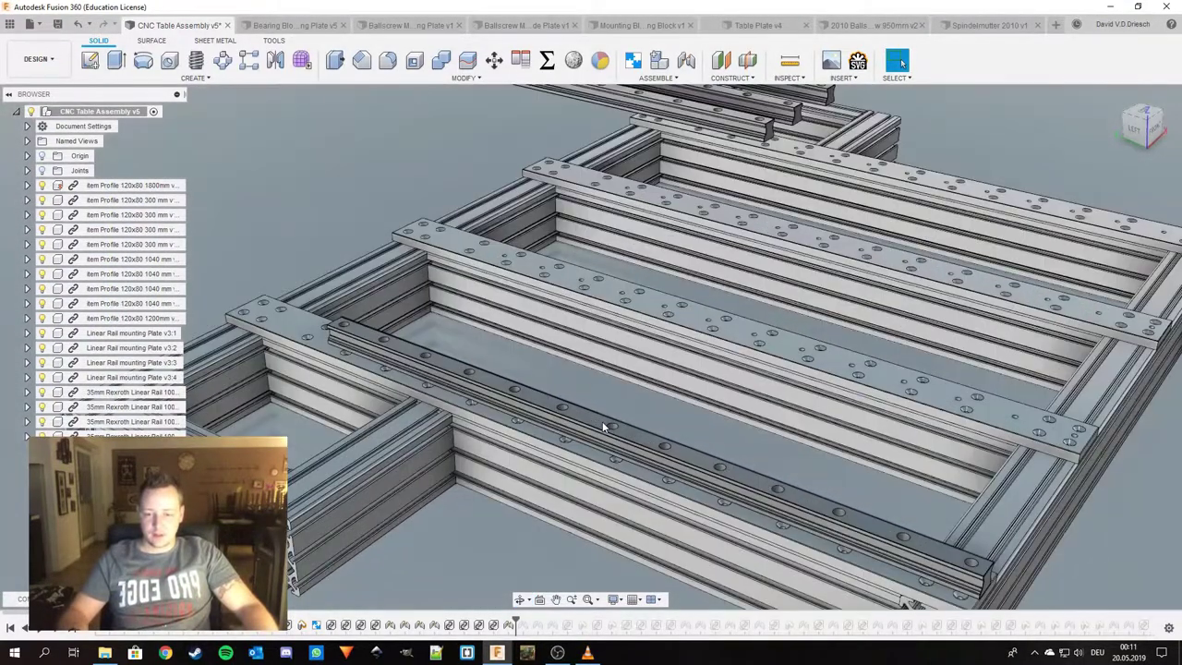
pyautogui.scroll(-2, 577, 453)
pyautogui.keyDown('shift'); pyautogui.moveTo(575, 454); pyautogui.dragTo(530, 448, button='middle'); pyautogui.keyUp('shift')
pyautogui.click(26, 170)
pyautogui.click(52, 259)
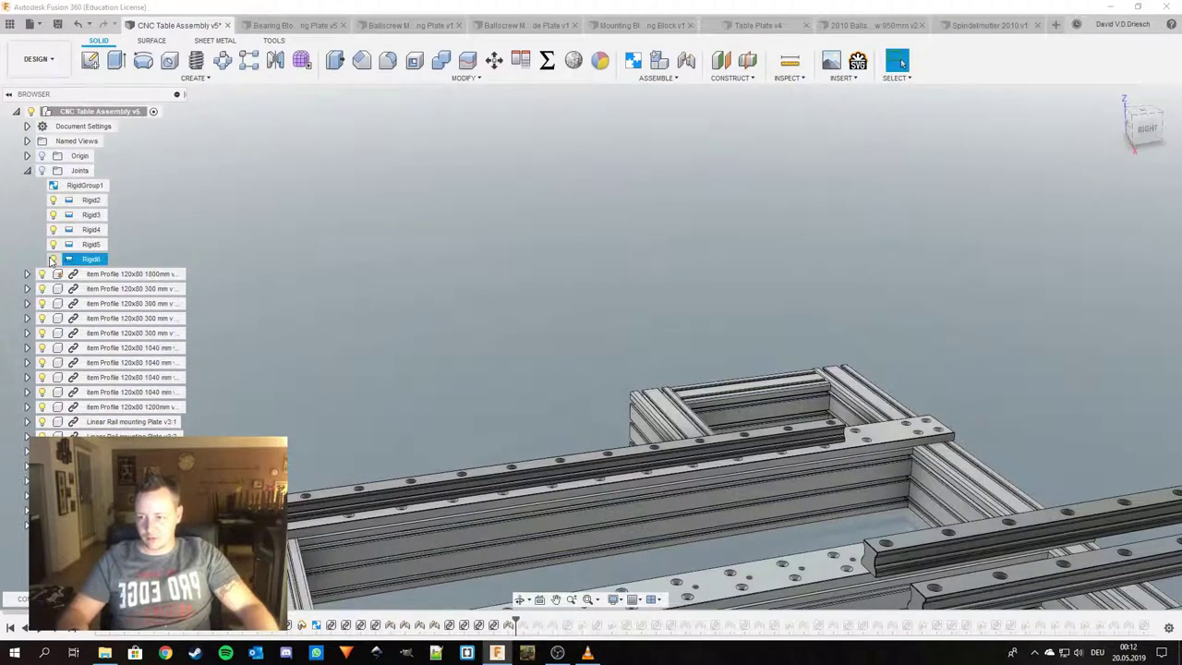
pyautogui.click(41, 171)
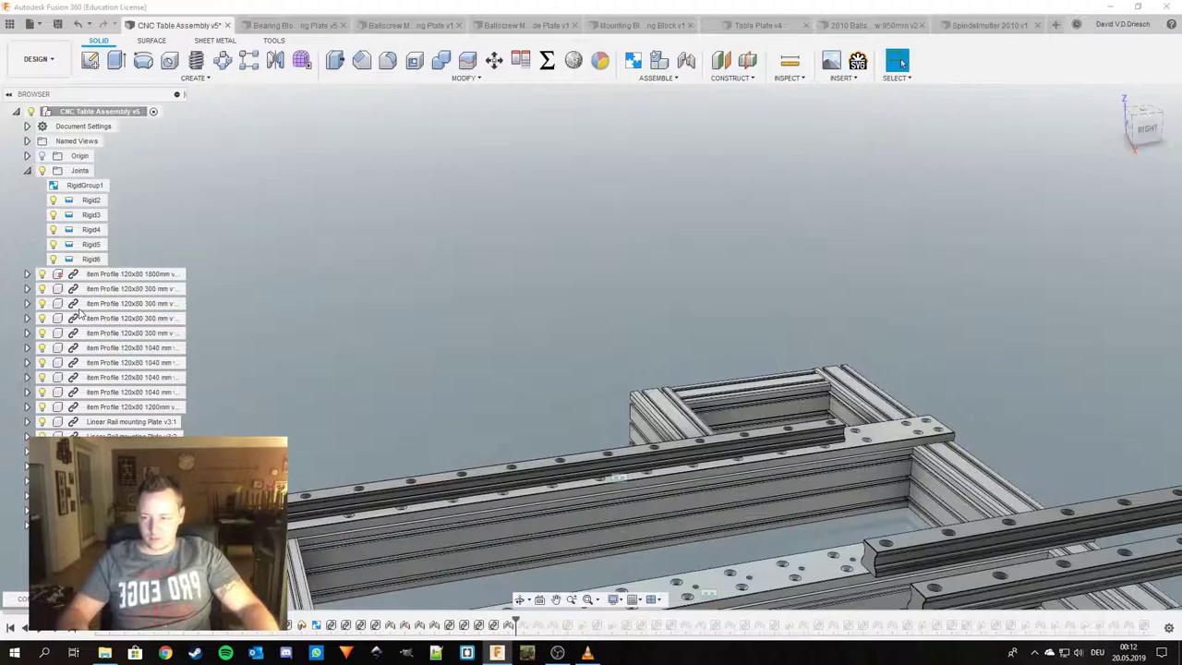
pyautogui.click(26, 627)
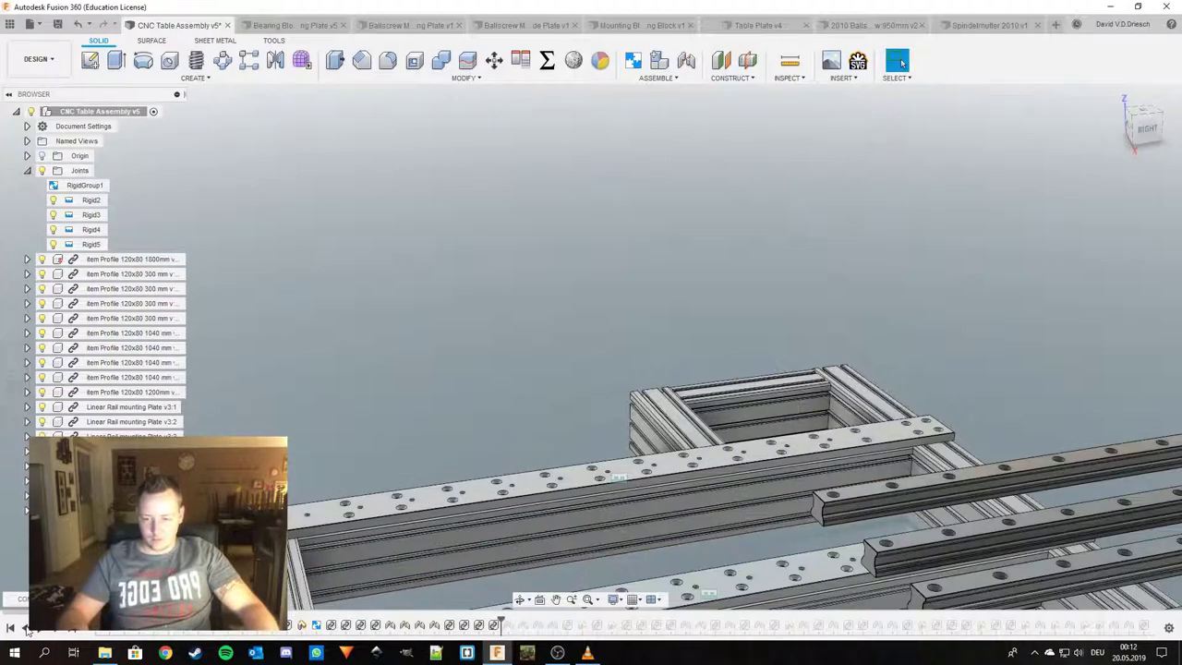
pyautogui.click(54, 628)
# Open the first linear rail's rigid joint for editing, inspect its first component selection, and close it without changes.
pyautogui.rightClick(92, 260)
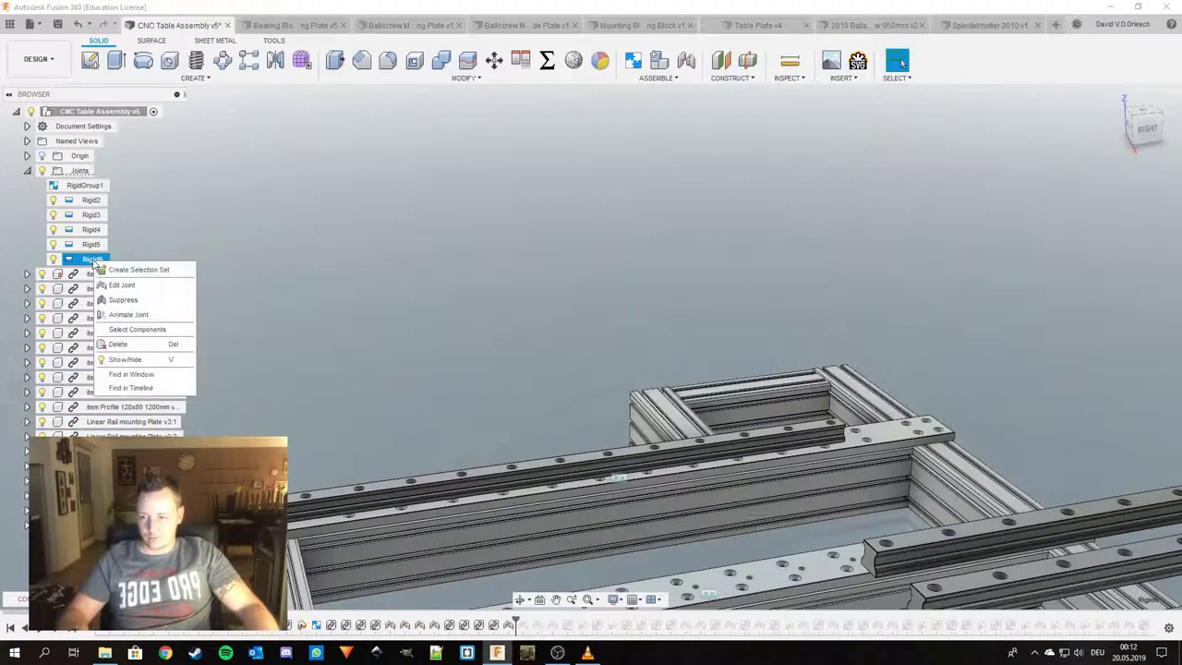
pyautogui.click(116, 293)
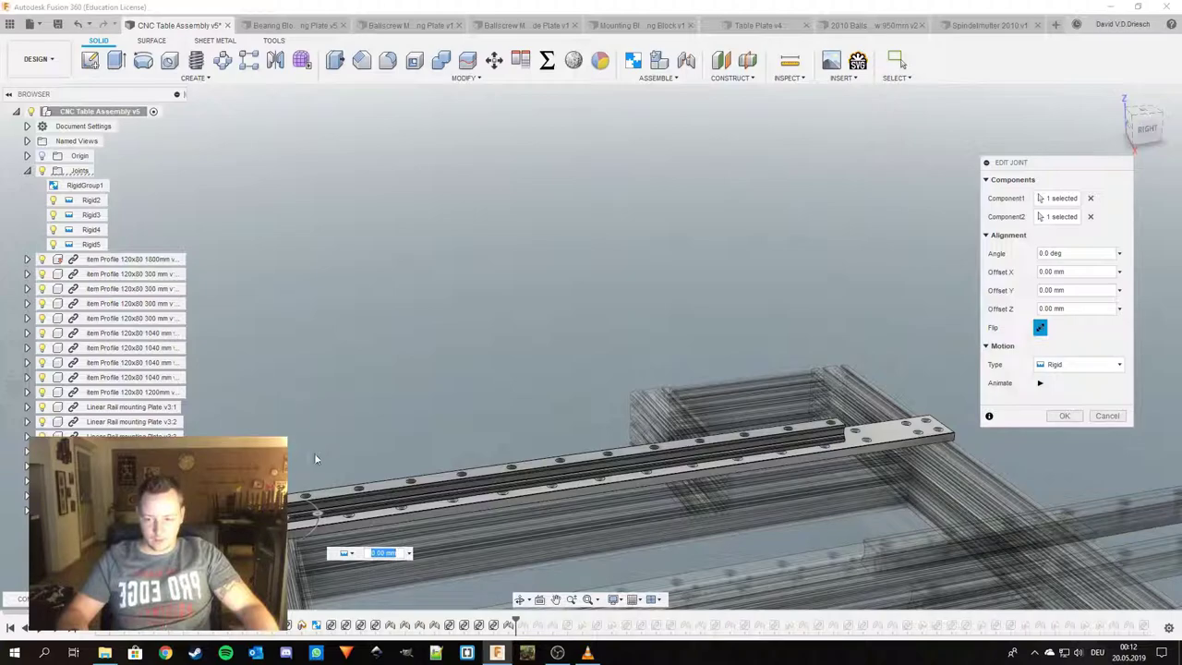
pyautogui.keyDown('shift'); pyautogui.moveTo(309, 443); pyautogui.dragTo(386, 442, button='middle'); pyautogui.keyUp('shift')
pyautogui.click(1058, 199)
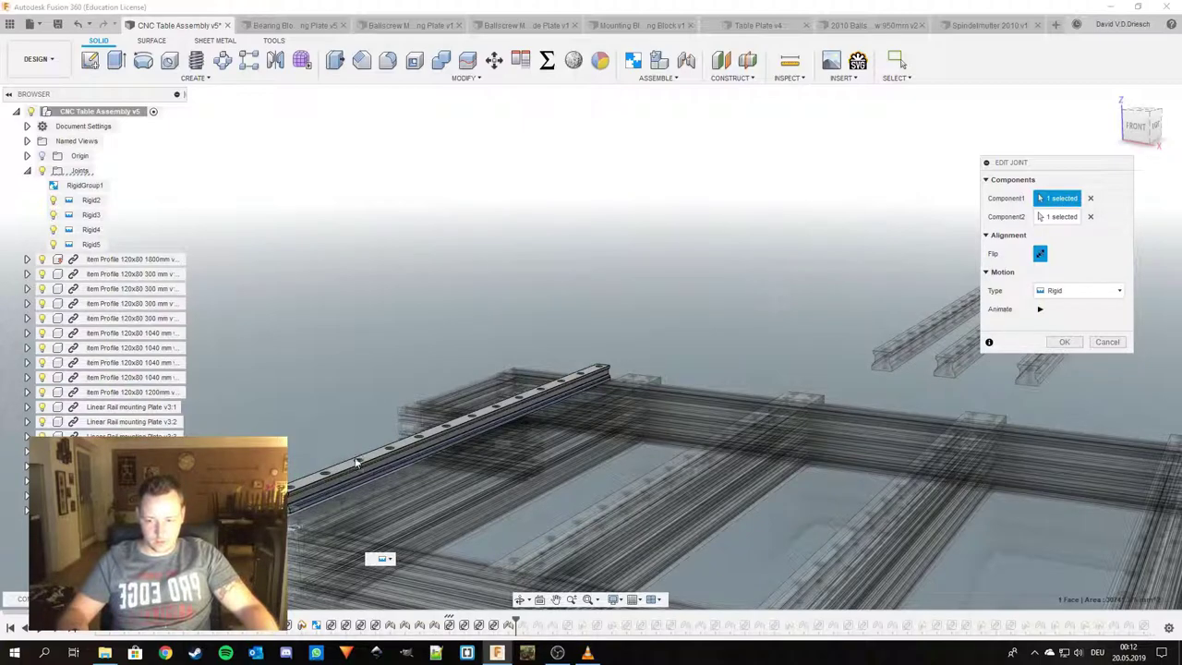
pyautogui.scroll(5, 356, 464)
pyautogui.keyDown('shift'); pyautogui.moveTo(356, 463); pyautogui.dragTo(326, 505, button='middle'); pyautogui.keyUp('shift')
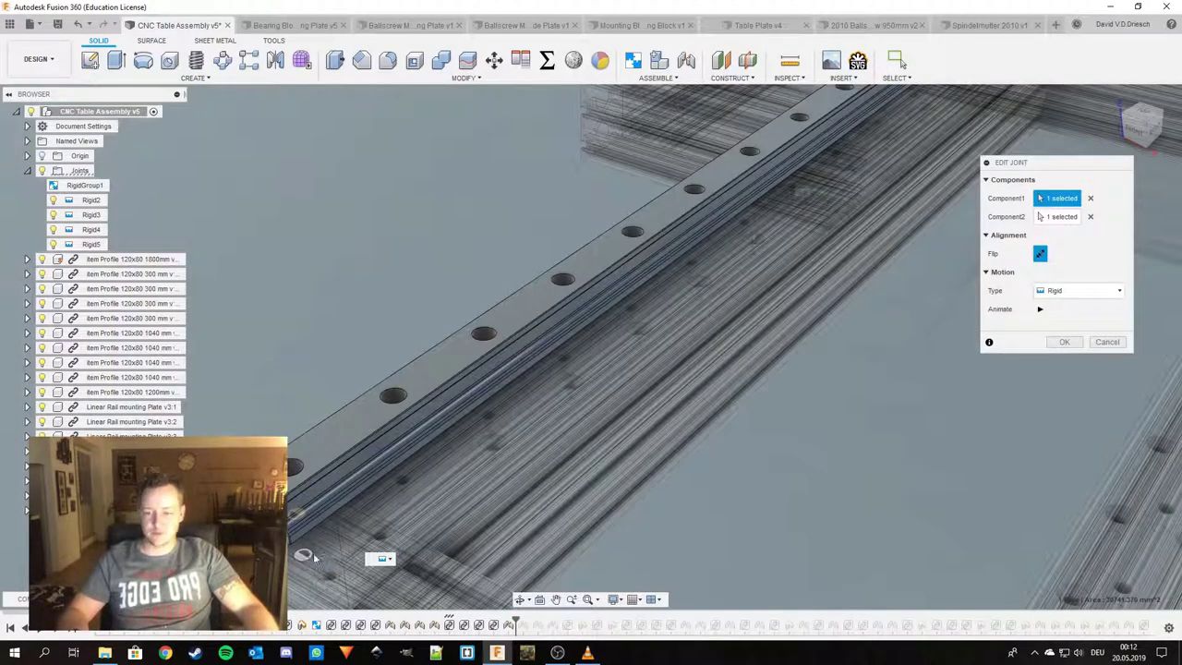
pyautogui.click(1105, 341)
# Hide the joints and step the design history forward through joining the remaining three rails and inserting the first bearing block mounting plate.
pyautogui.click(42, 171)
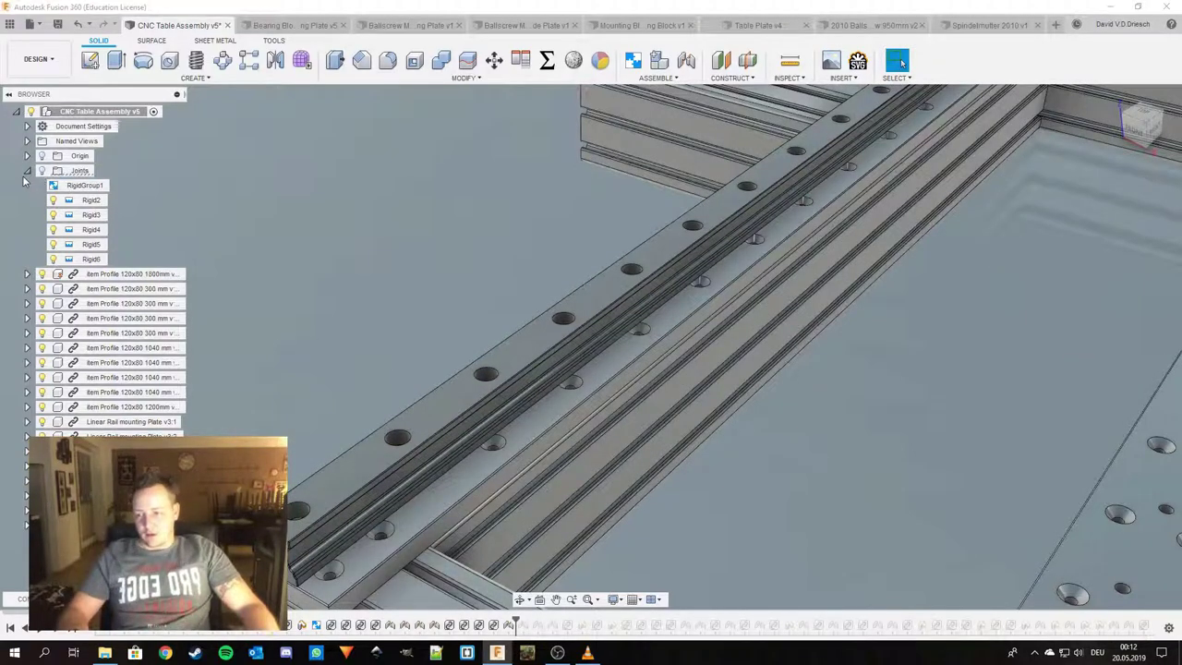
pyautogui.scroll(-5, 296, 363)
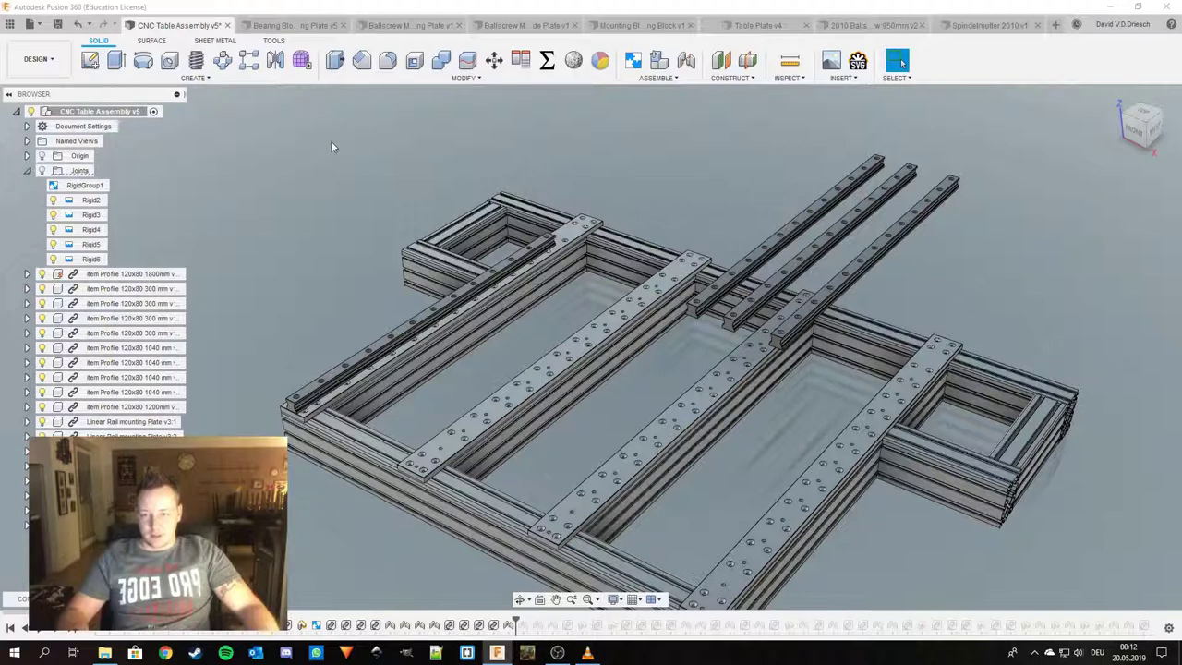
pyautogui.click(57, 631)
pyautogui.click(57, 631)
pyautogui.click(57, 631)
pyautogui.click(57, 632)
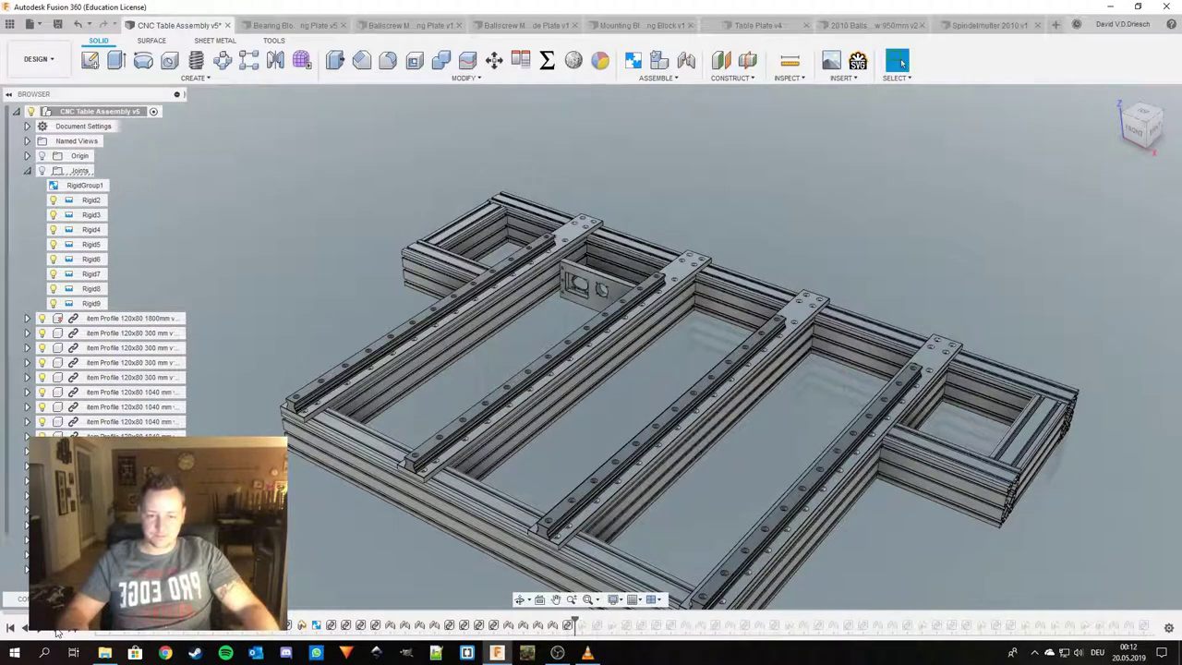
# Examine the bearing block mounting plate in the frame and in its own design, including the pocket, slots and holes on both faces.
pyautogui.scroll(3, 547, 295)
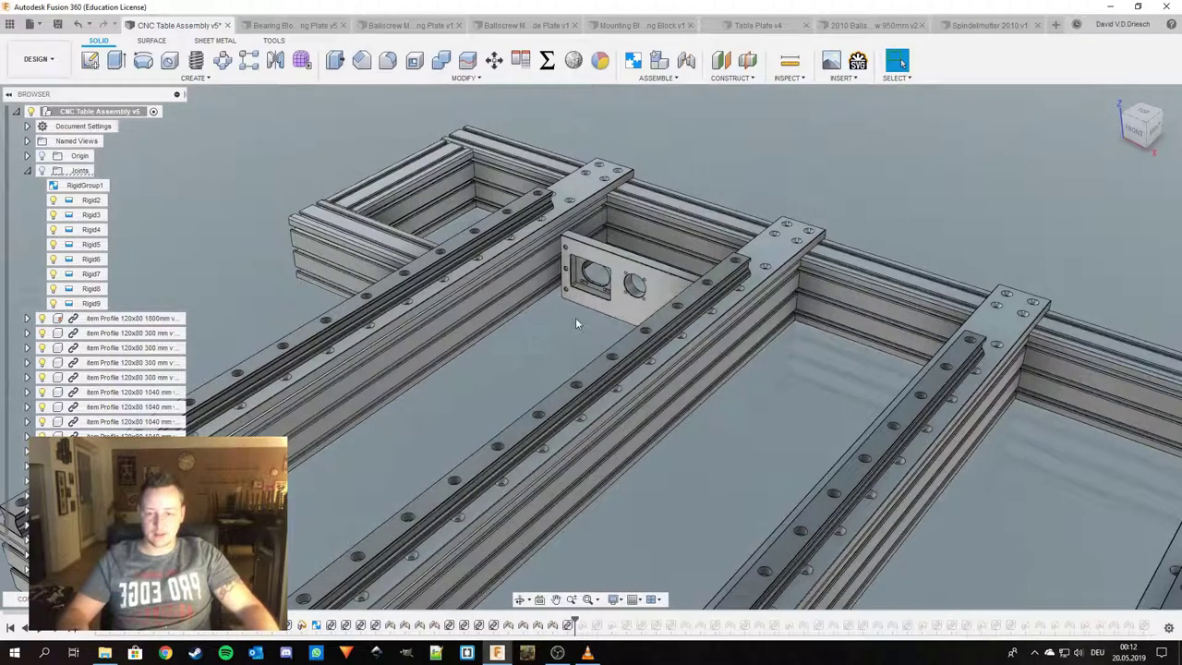
pyautogui.moveTo(575, 318)
pyautogui.keyDown('shift'); pyautogui.mouseDown(button='middle')
pyautogui.moveTo(568, 344)
pyautogui.moveTo(577, 308)
pyautogui.moveTo(581, 318)
pyautogui.mouseUp(button='middle'); pyautogui.keyUp('shift')
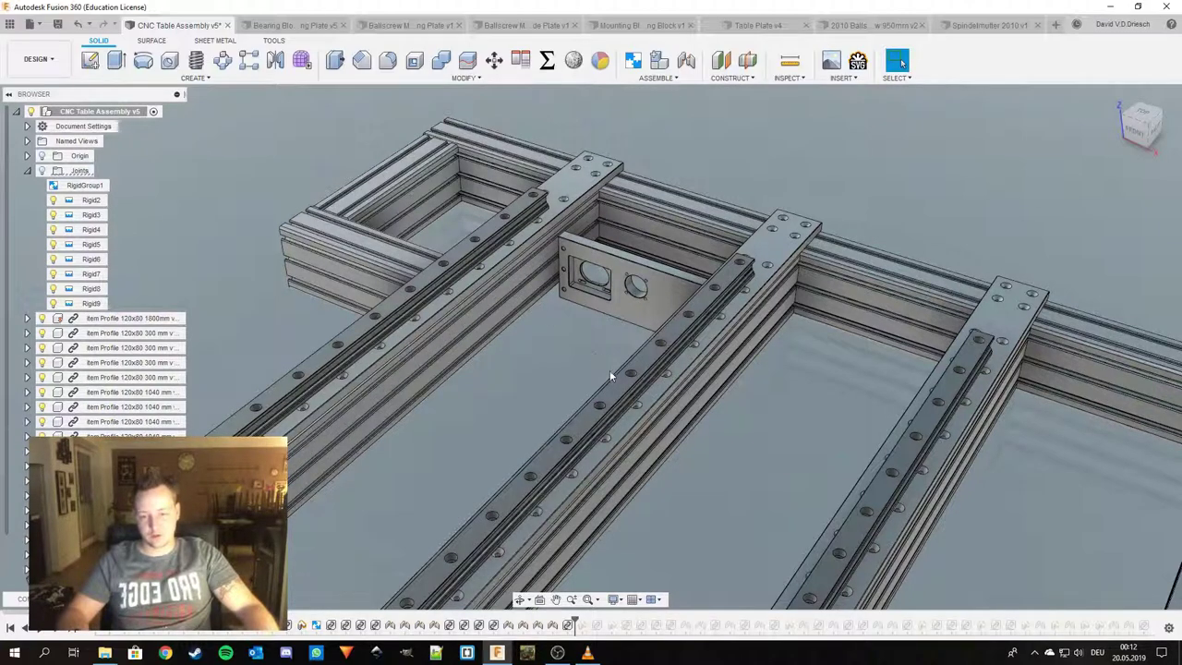
pyautogui.keyDown('shift'); pyautogui.moveTo(610, 369); pyautogui.dragTo(474, 325, button='middle'); pyautogui.keyUp('shift')
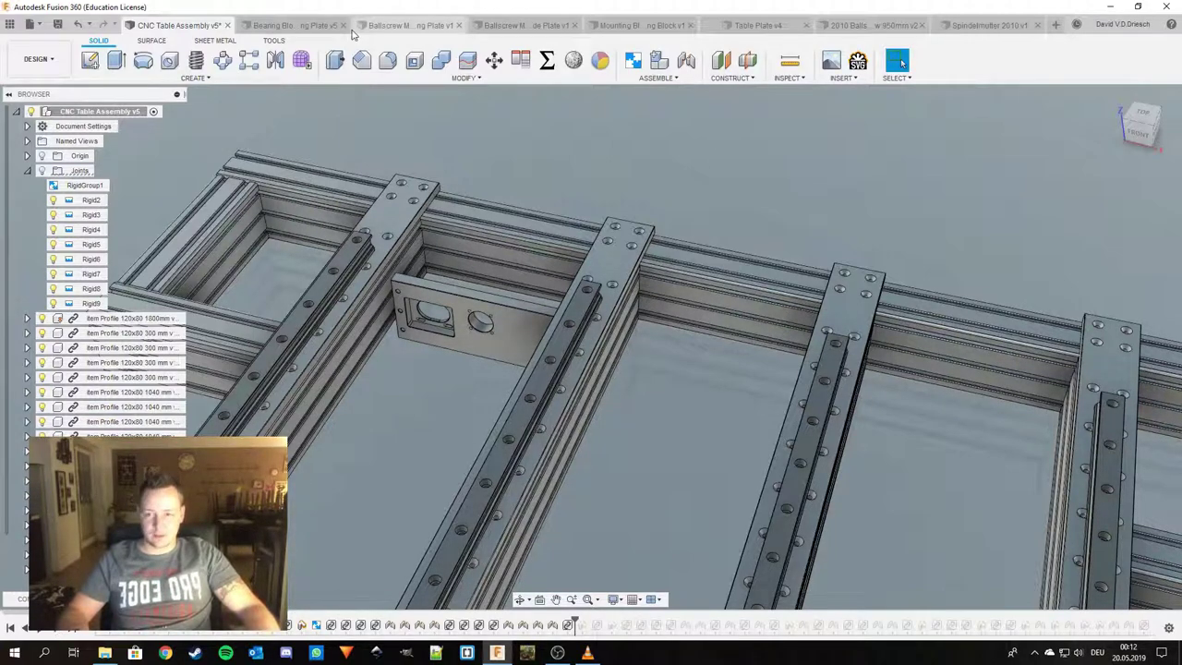
pyautogui.click(311, 26)
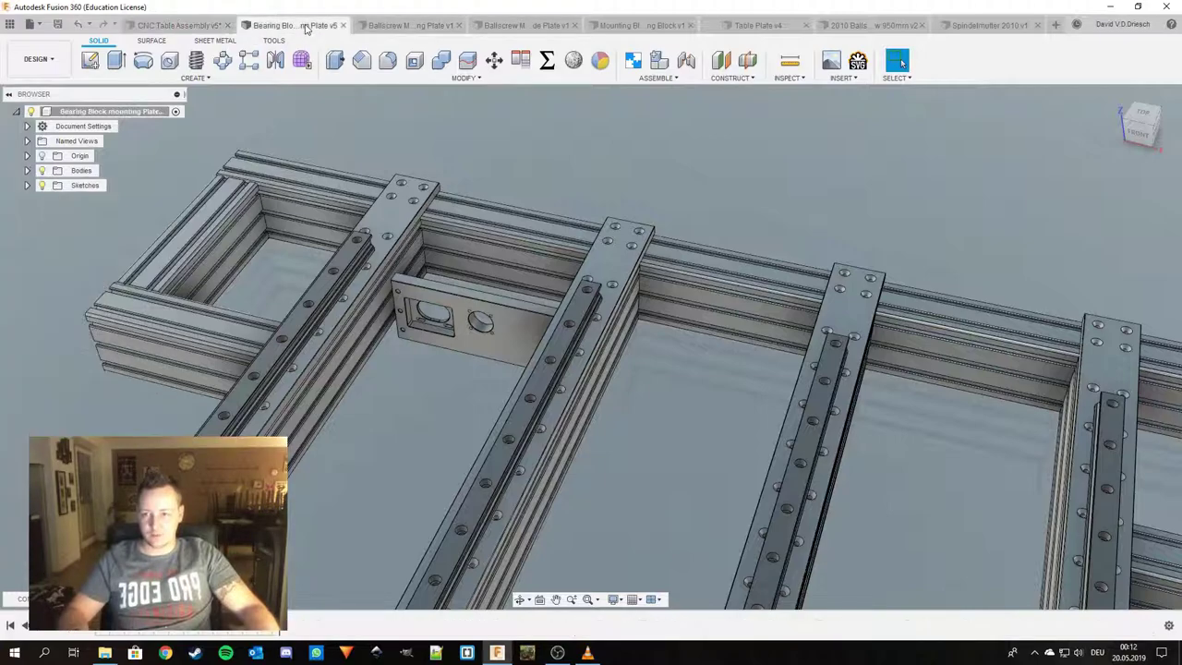
pyautogui.scroll(-1, 693, 396)
pyautogui.keyDown('shift'); pyautogui.moveTo(693, 396); pyautogui.dragTo(753, 356, button='middle'); pyautogui.keyUp('shift')
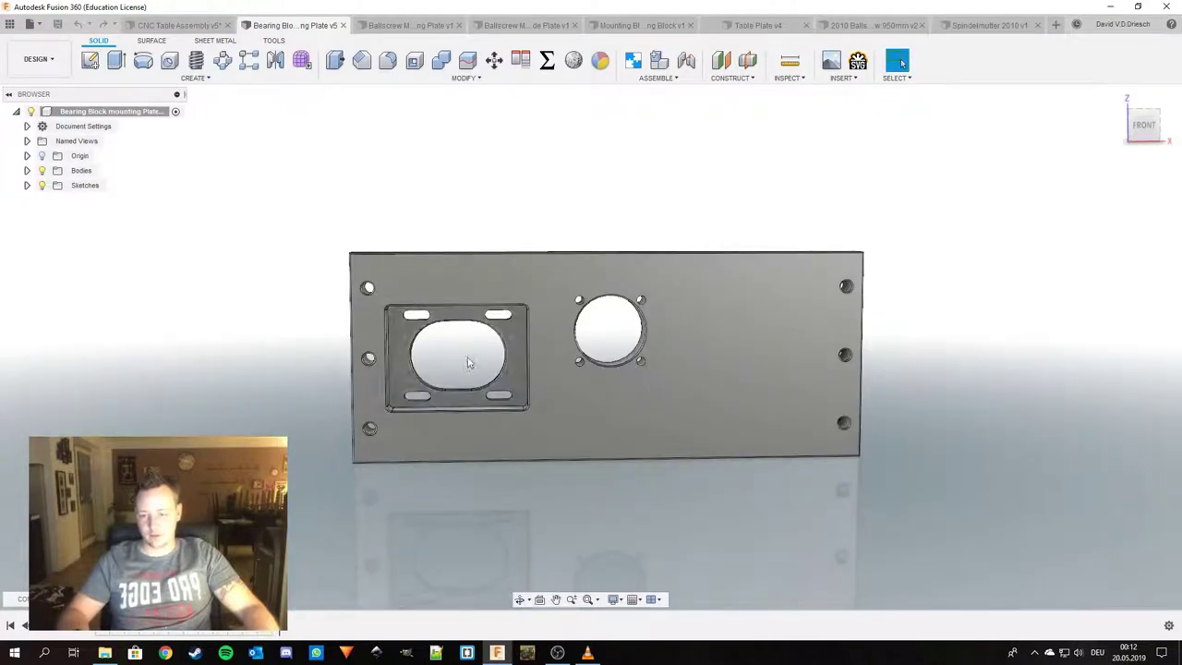
pyautogui.keyDown('shift'); pyautogui.moveTo(456, 353); pyautogui.dragTo(746, 349, button='middle'); pyautogui.keyUp('shift')
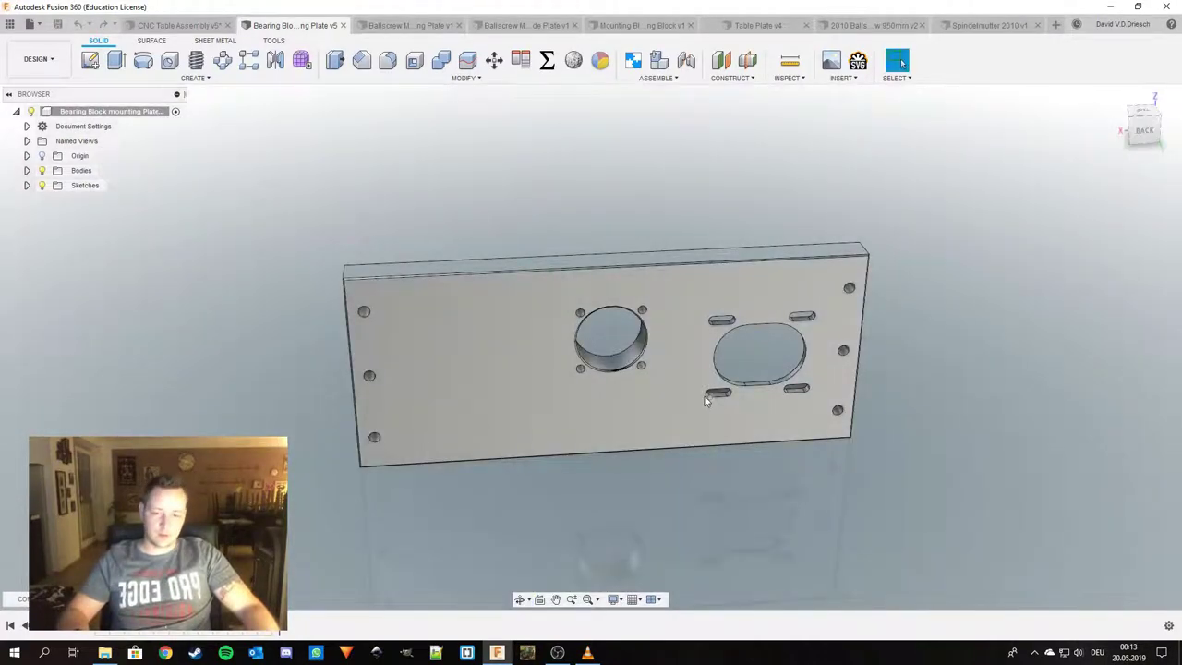
pyautogui.keyDown('shift'); pyautogui.moveTo(704, 396); pyautogui.dragTo(735, 402, button='middle'); pyautogui.keyUp('shift')
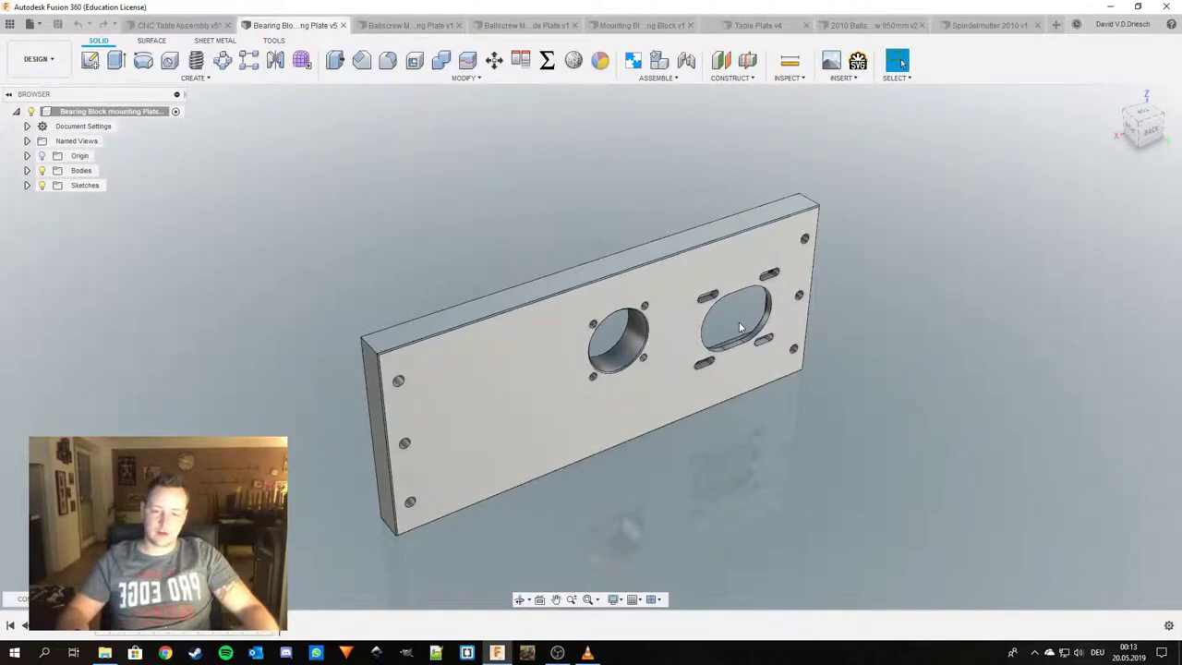
pyautogui.keyDown('shift'); pyautogui.moveTo(767, 364); pyautogui.dragTo(456, 353, button='middle'); pyautogui.keyUp('shift')
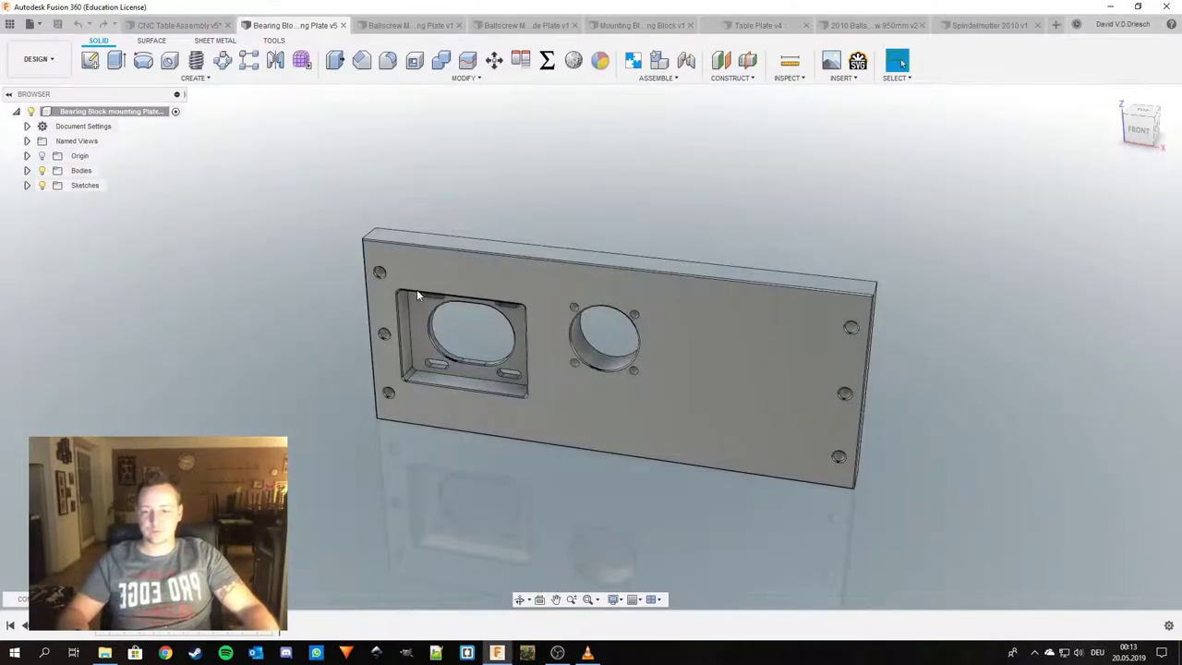
pyautogui.keyDown('shift'); pyautogui.moveTo(825, 335); pyautogui.dragTo(890, 341, button='middle'); pyautogui.keyUp('shift')
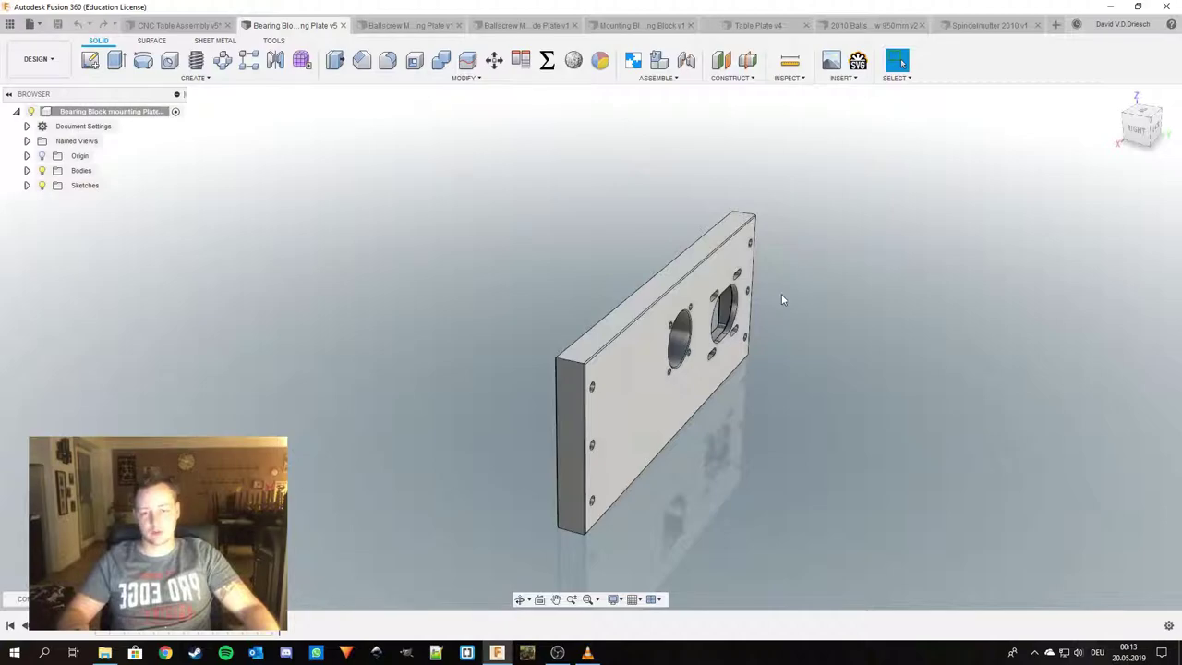
pyautogui.keyDown('shift'); pyautogui.moveTo(528, 261); pyautogui.dragTo(572, 257, button='middle'); pyautogui.keyUp('shift')
# Return to the CNC Table Assembly and step the history forward through positioning the first bearing block mounting plate and adding the second.
pyautogui.click(130, 26)
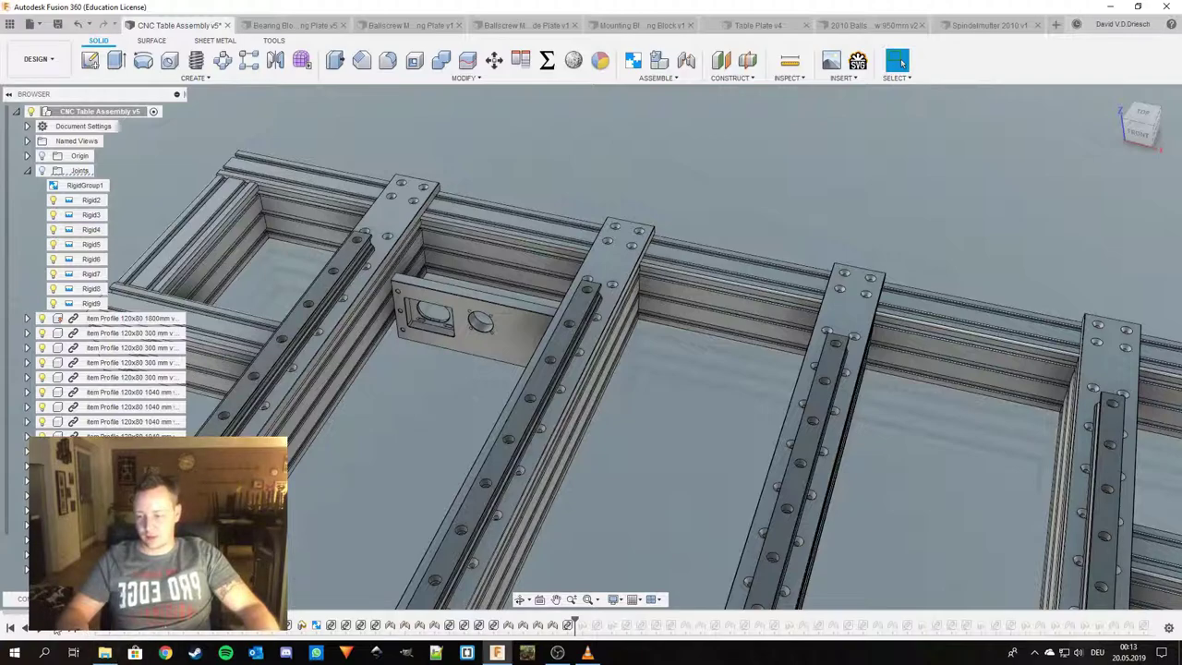
pyautogui.click(56, 631)
pyautogui.click(56, 630)
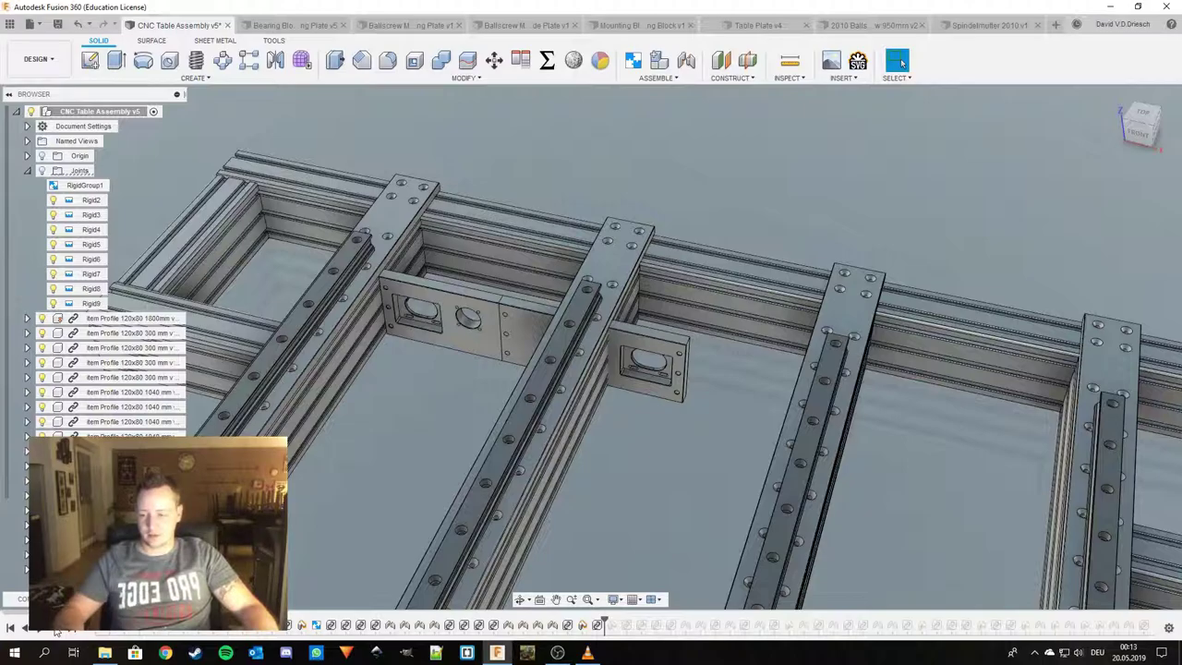
pyautogui.click(57, 630)
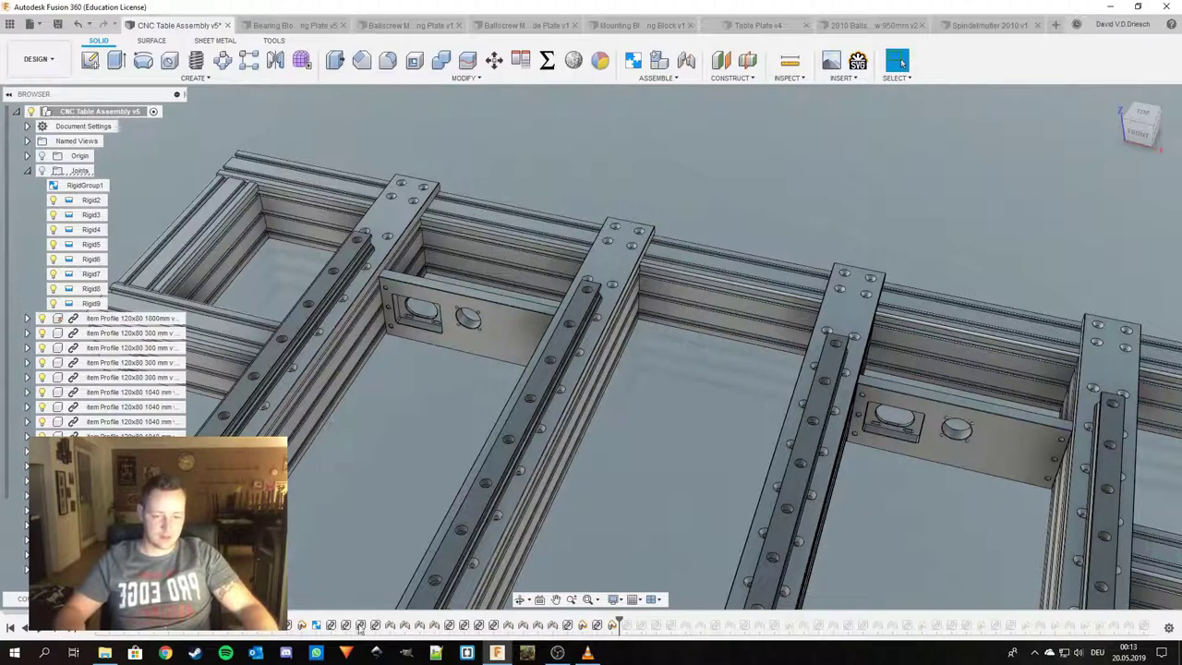
# Step the design history forward through inserting the motors and two flanged bearing blocks and joining the blocks to their mounting plates.
pyautogui.keyDown('shift'); pyautogui.moveTo(628, 591); pyautogui.dragTo(603, 561, button='middle'); pyautogui.keyUp('shift')
pyautogui.moveTo(605, 503); pyautogui.dragTo(605, 300, button='middle')
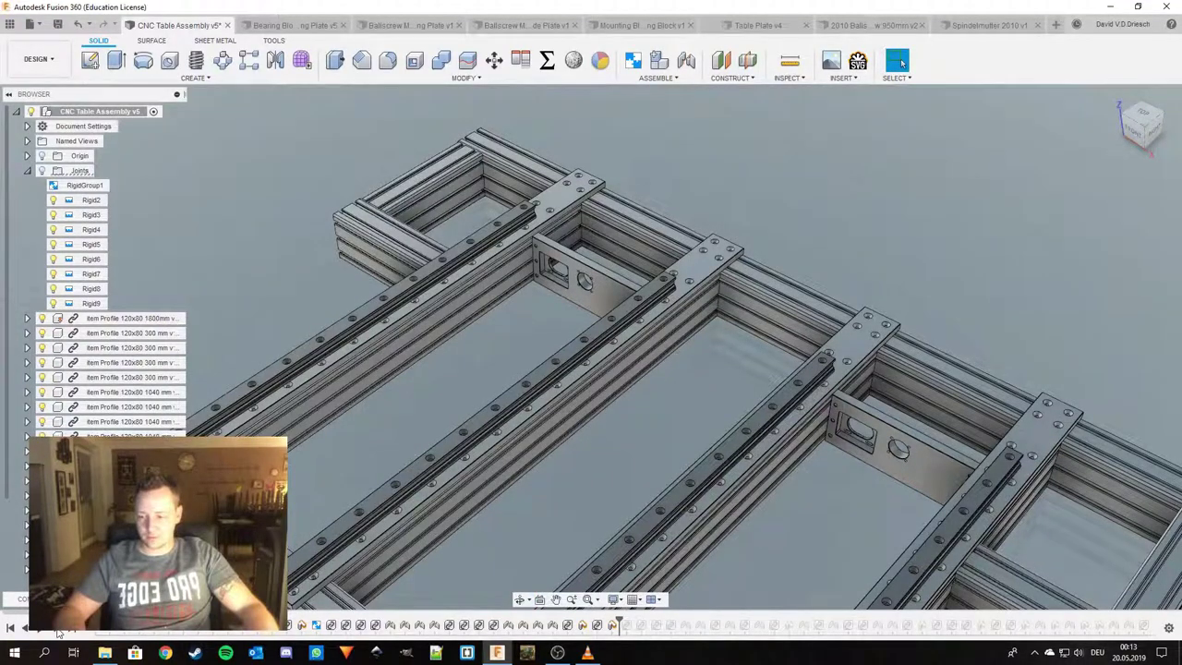
pyautogui.click(57, 631)
pyautogui.click(56, 631)
pyautogui.click(56, 631)
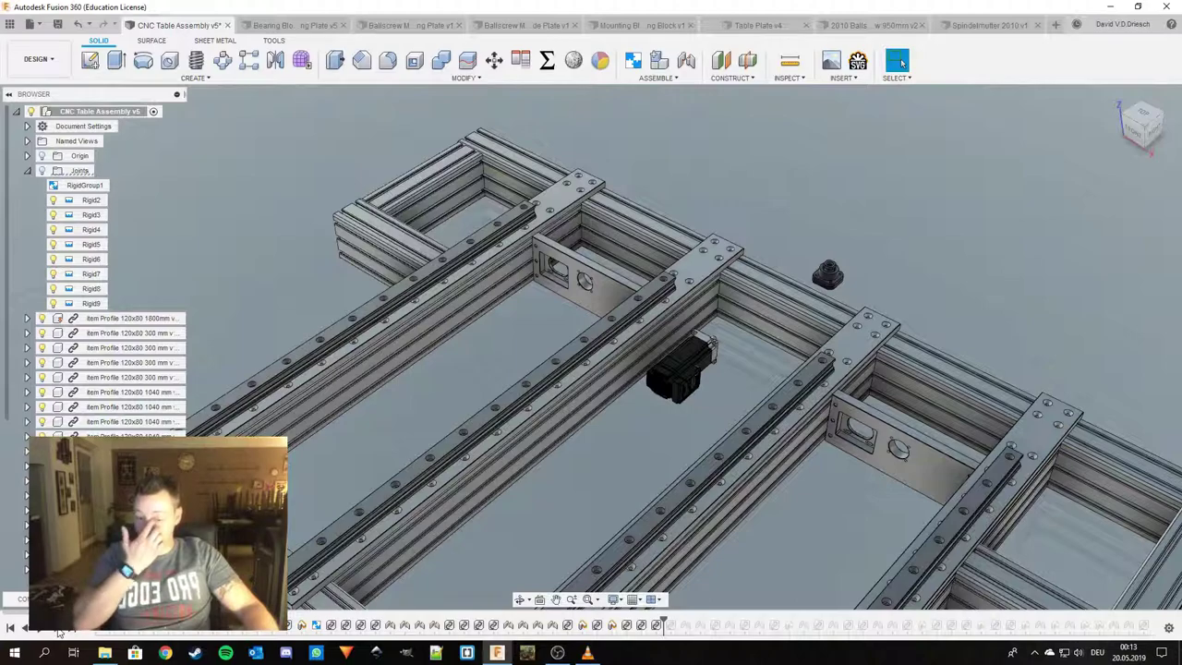
pyautogui.click(57, 631)
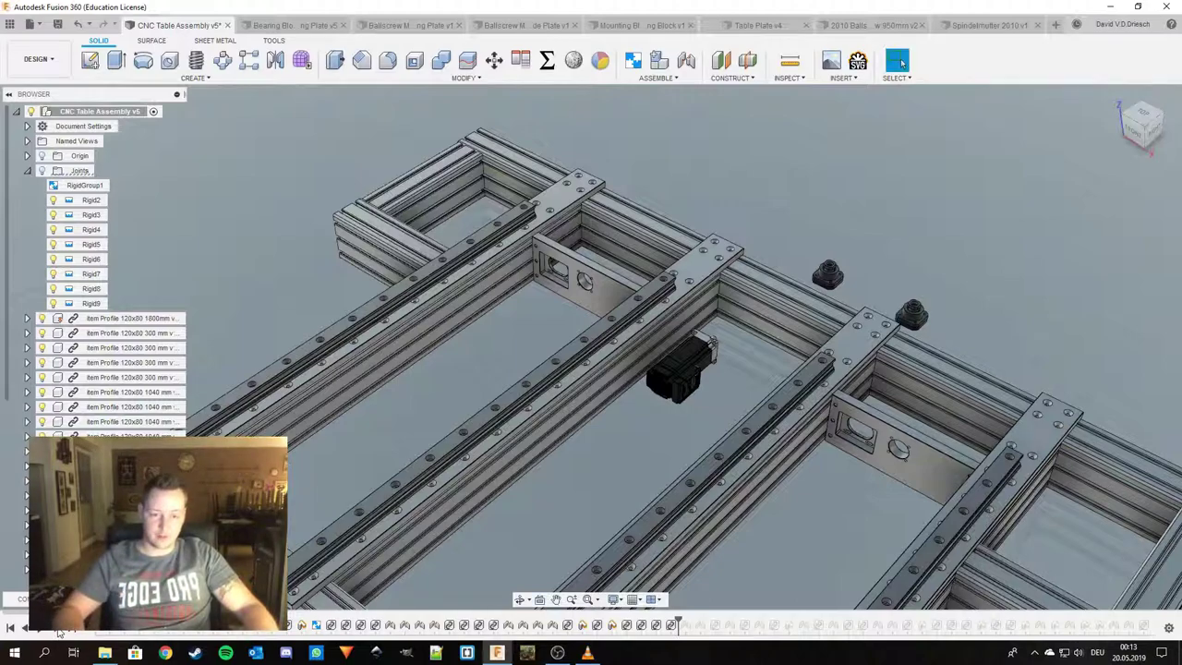
pyautogui.click(57, 630)
pyautogui.click(56, 630)
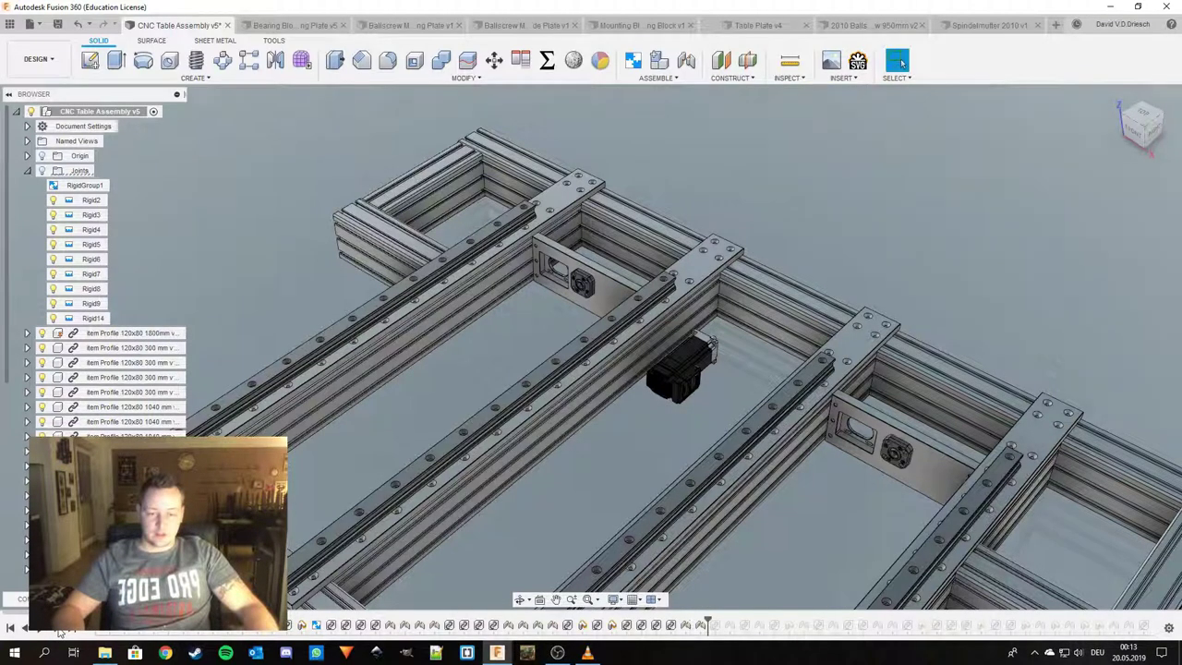
# Step the design history forward to insert the first ballscrew, and examine its thread and free end above the frame.
pyautogui.click(57, 630)
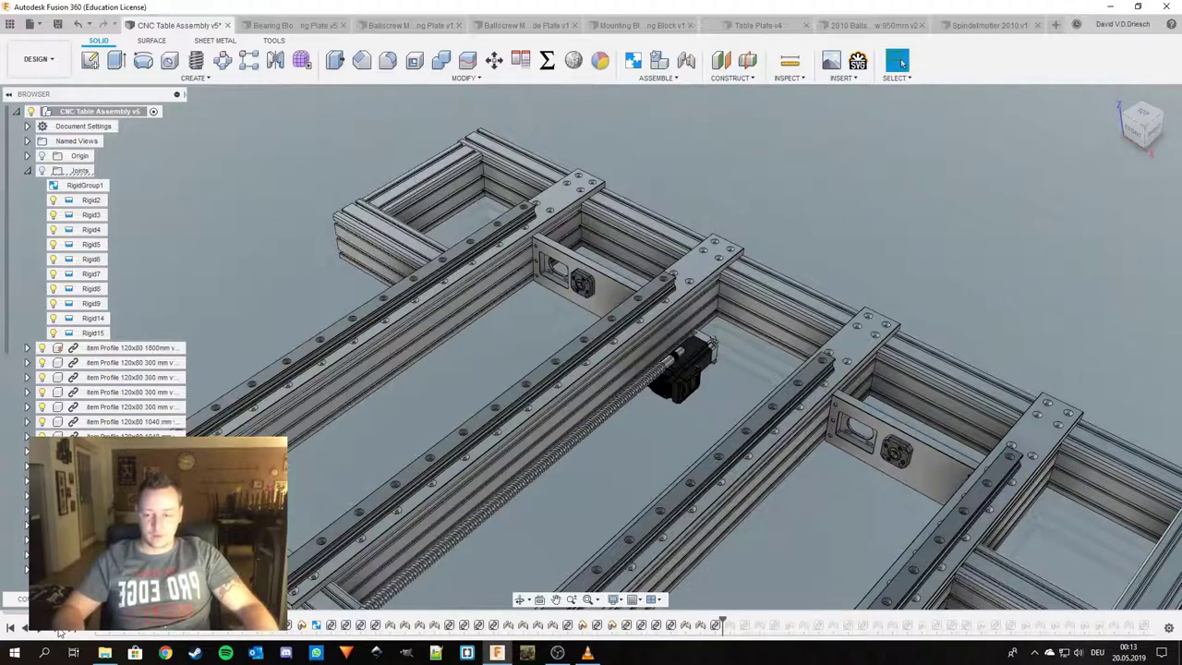
pyautogui.moveTo(317, 576); pyautogui.dragTo(369, 461, button='middle')
pyautogui.moveTo(563, 462)
pyautogui.keyDown('shift'); pyautogui.mouseDown(button='middle')
pyautogui.moveTo(583, 450)
pyautogui.moveTo(590, 347)
pyautogui.mouseUp(button='middle'); pyautogui.keyUp('shift')
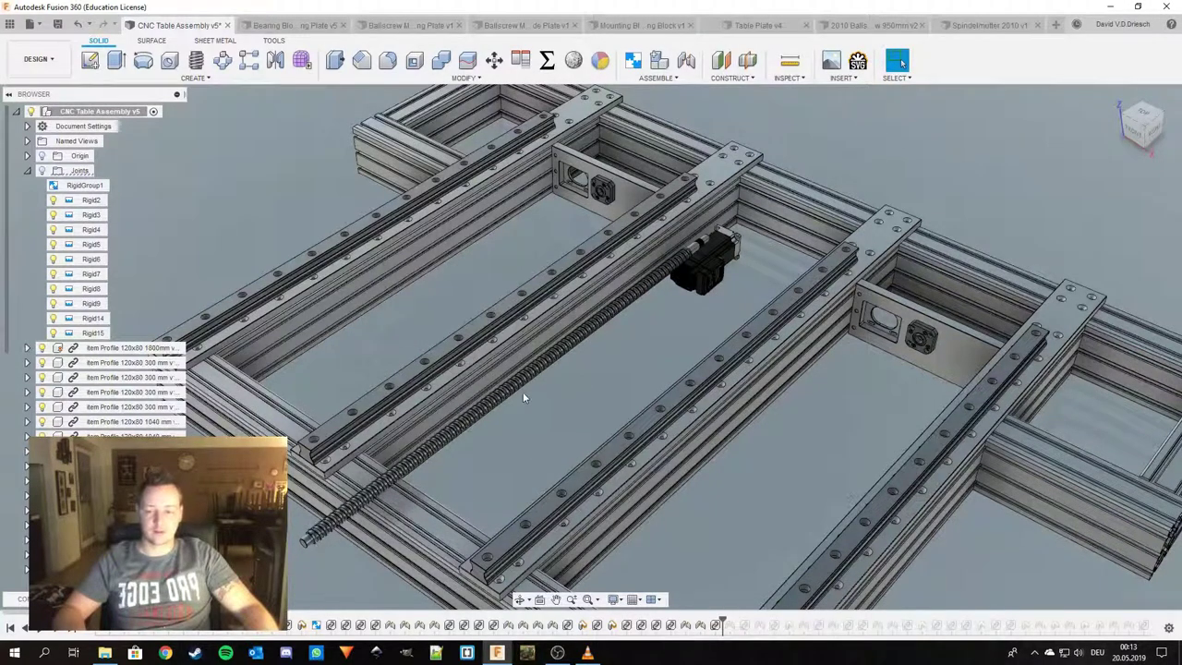
pyautogui.scroll(3, 526, 441)
pyautogui.scroll(1, 528, 442)
pyautogui.keyDown('shift'); pyautogui.moveTo(538, 440); pyautogui.dragTo(565, 415, button='middle'); pyautogui.keyUp('shift')
pyautogui.scroll(3, 311, 449)
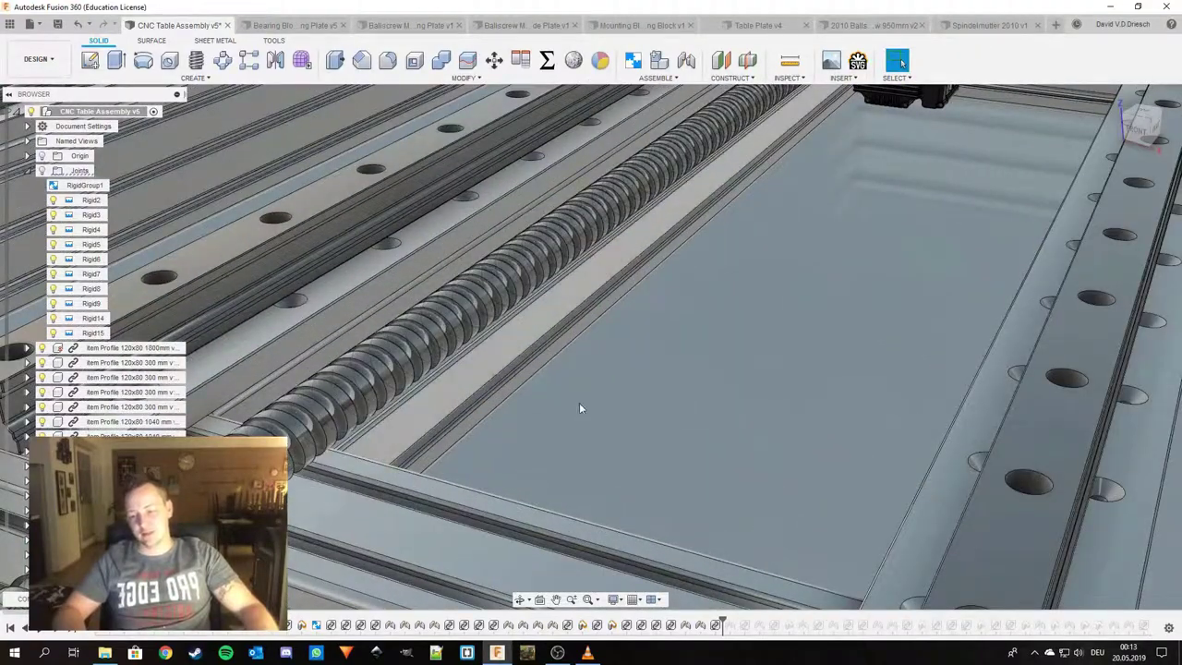
pyautogui.scroll(-5, 579, 403)
pyautogui.scroll(2, 699, 357)
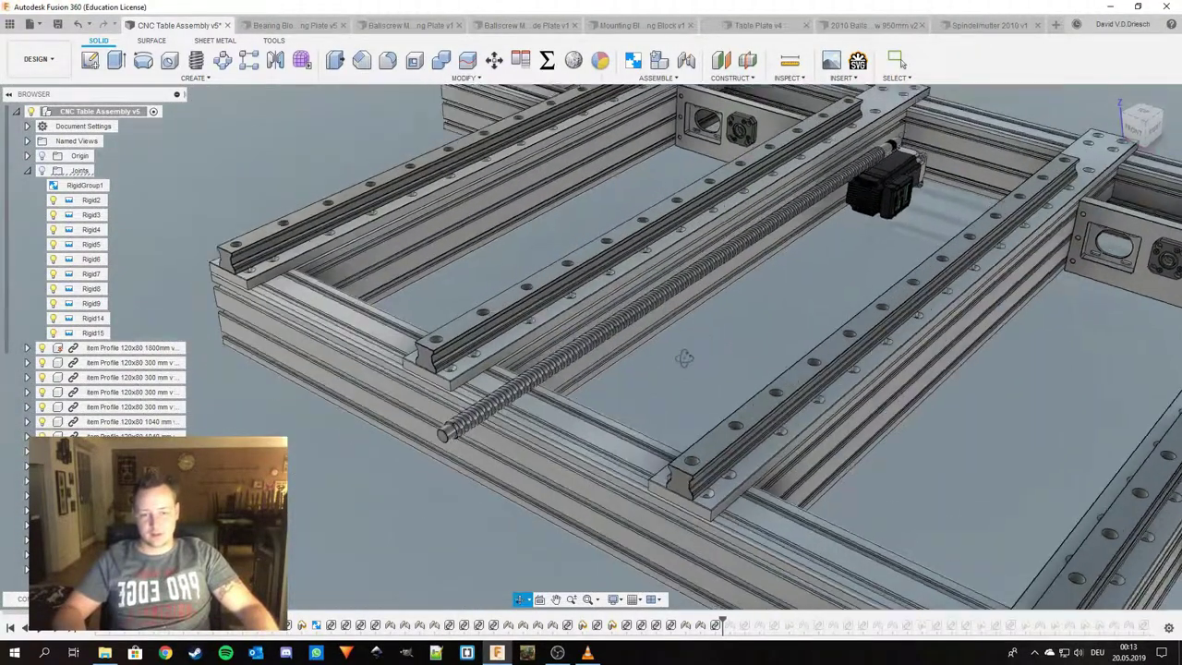
pyautogui.scroll(-3, 699, 357)
pyautogui.keyDown('shift'); pyautogui.moveTo(722, 348); pyautogui.dragTo(706, 396, button='middle'); pyautogui.keyUp('shift')
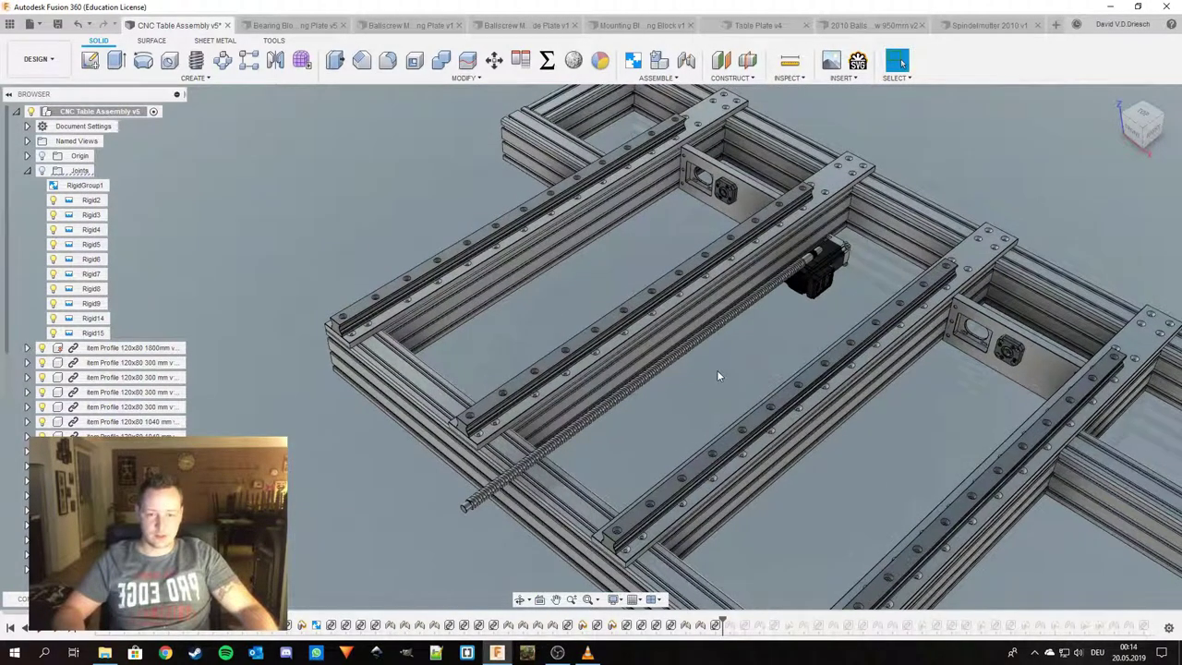
# Step the design history forward through joining both ballscrews to their bearing blocks and positioning the two motors at the mounting plates.
pyautogui.click(59, 629)
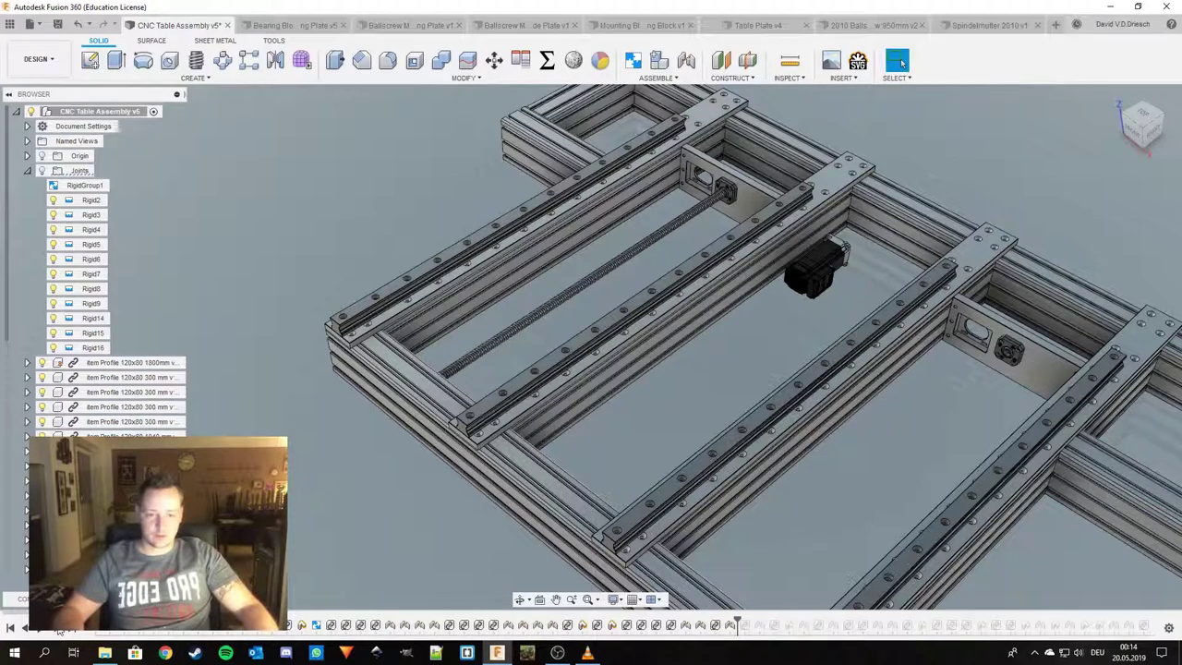
pyautogui.click(59, 628)
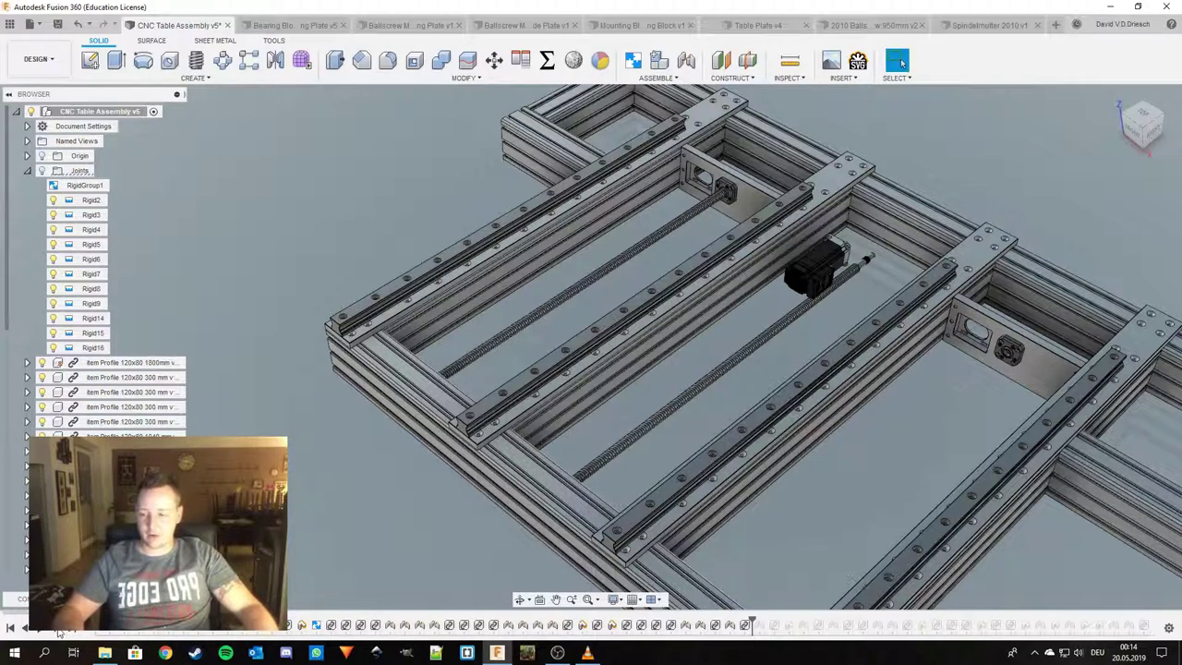
pyautogui.click(59, 628)
pyautogui.click(59, 629)
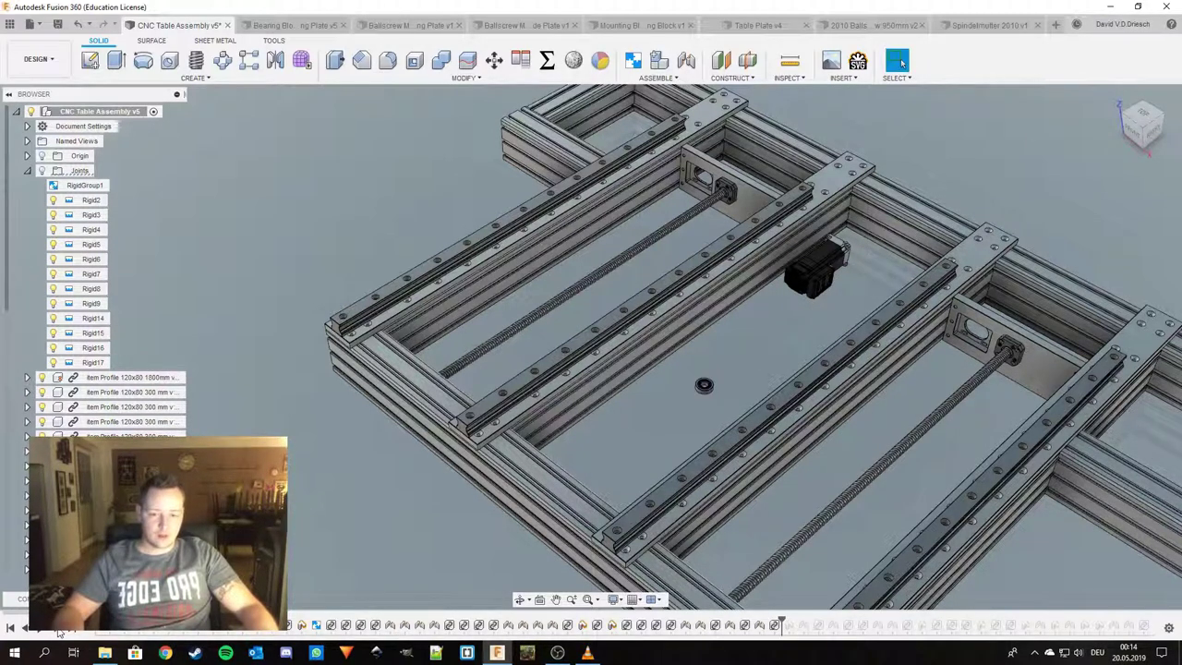
pyautogui.click(59, 629)
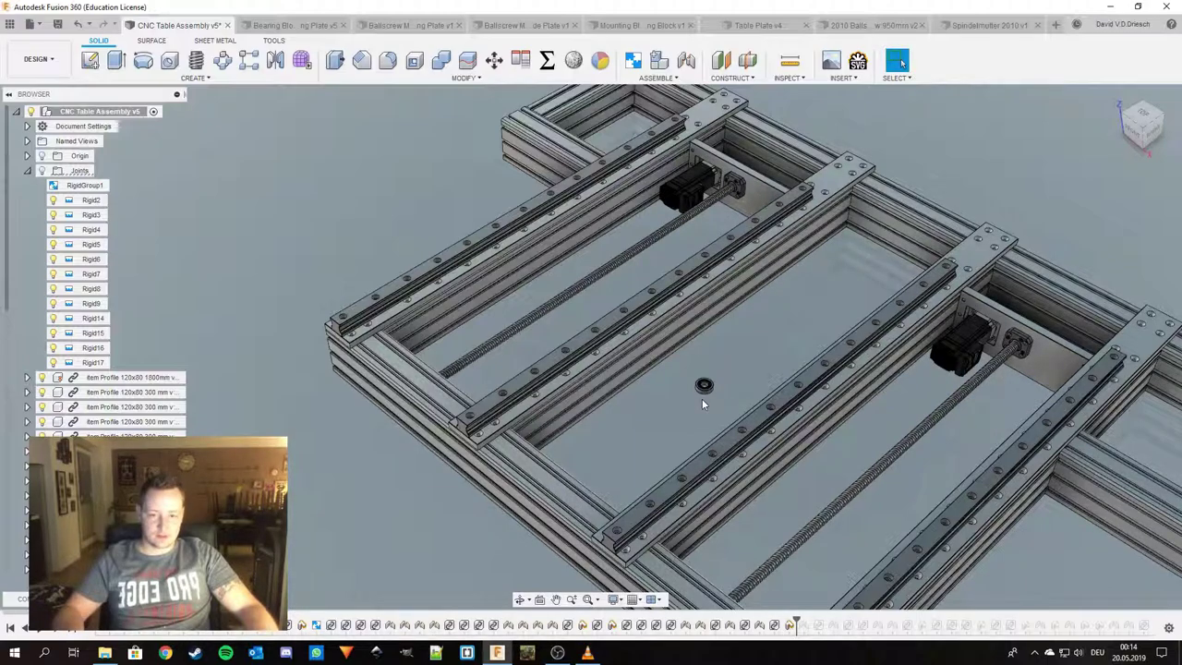
# Examine the ballscrews' free ends and step the design history forward to join the loose round bearing to one of them.
pyautogui.keyDown('shift'); pyautogui.moveTo(687, 413); pyautogui.dragTo(573, 447, button='middle'); pyautogui.keyUp('shift')
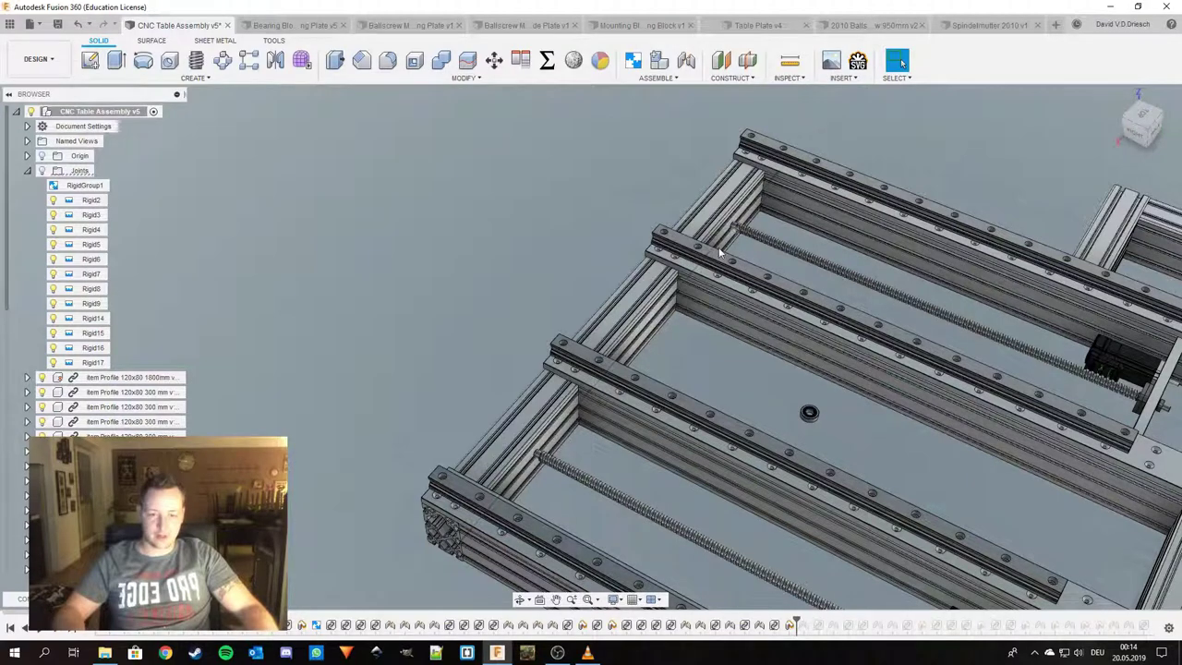
pyautogui.keyDown('shift'); pyautogui.moveTo(749, 393); pyautogui.dragTo(782, 359, button='middle'); pyautogui.keyUp('shift')
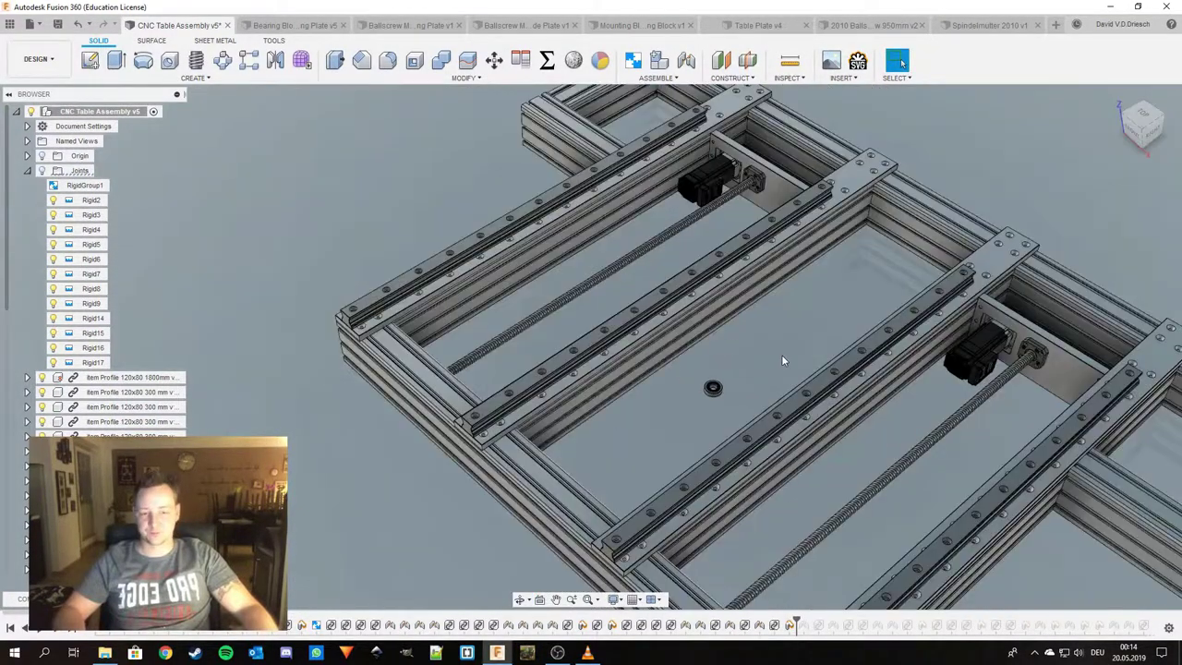
pyautogui.click(58, 630)
pyautogui.keyDown('shift'); pyautogui.moveTo(516, 531); pyautogui.dragTo(478, 285, button='middle'); pyautogui.keyUp('shift')
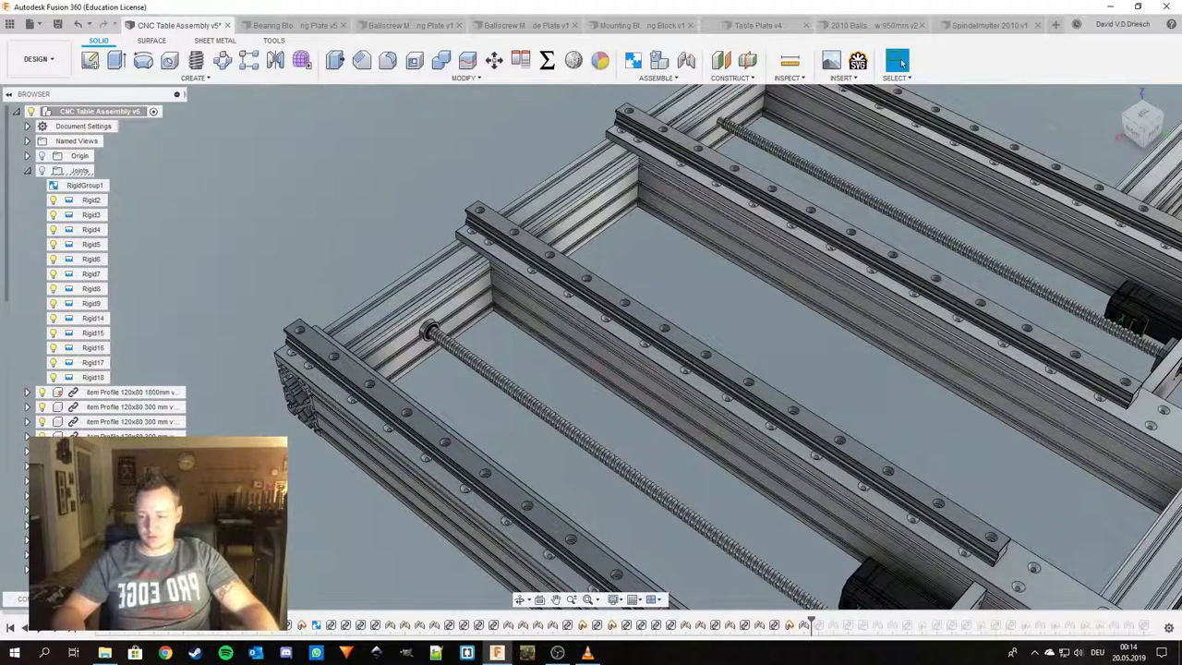
# Step the design history forward through joining the second round bearing to its ballscrew and inserting the first ballscrew mounting plate.
pyautogui.click(56, 629)
pyautogui.click(55, 629)
pyautogui.click(55, 629)
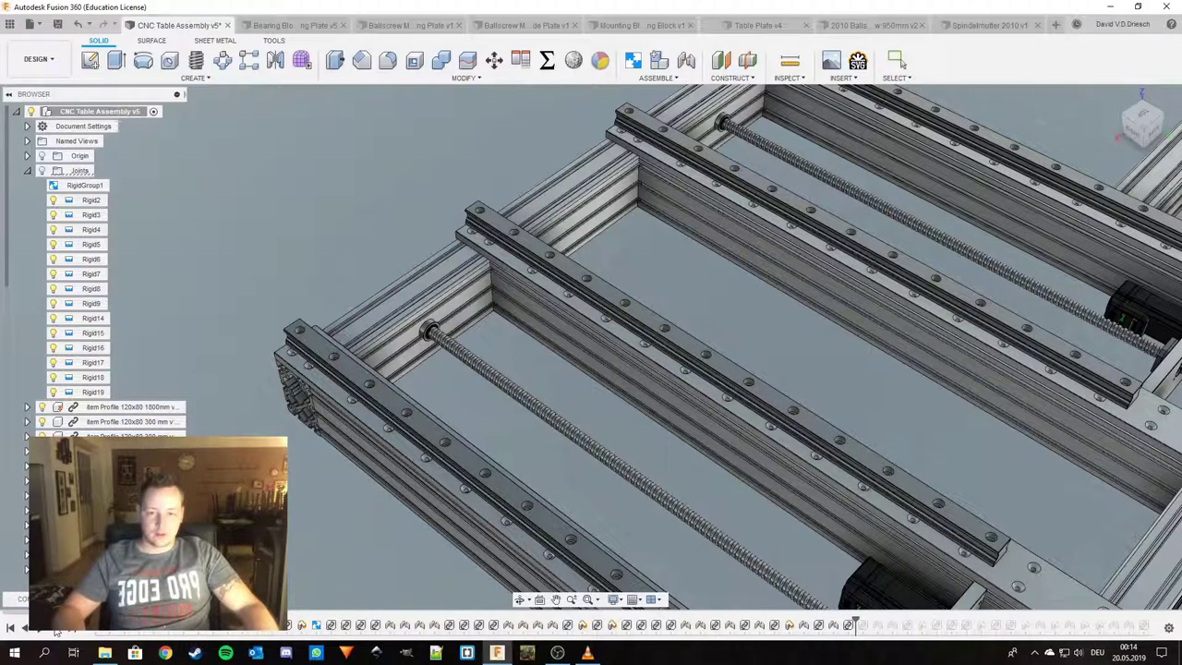
pyautogui.keyDown('shift'); pyautogui.moveTo(771, 572); pyautogui.dragTo(824, 401, button='middle'); pyautogui.keyUp('shift')
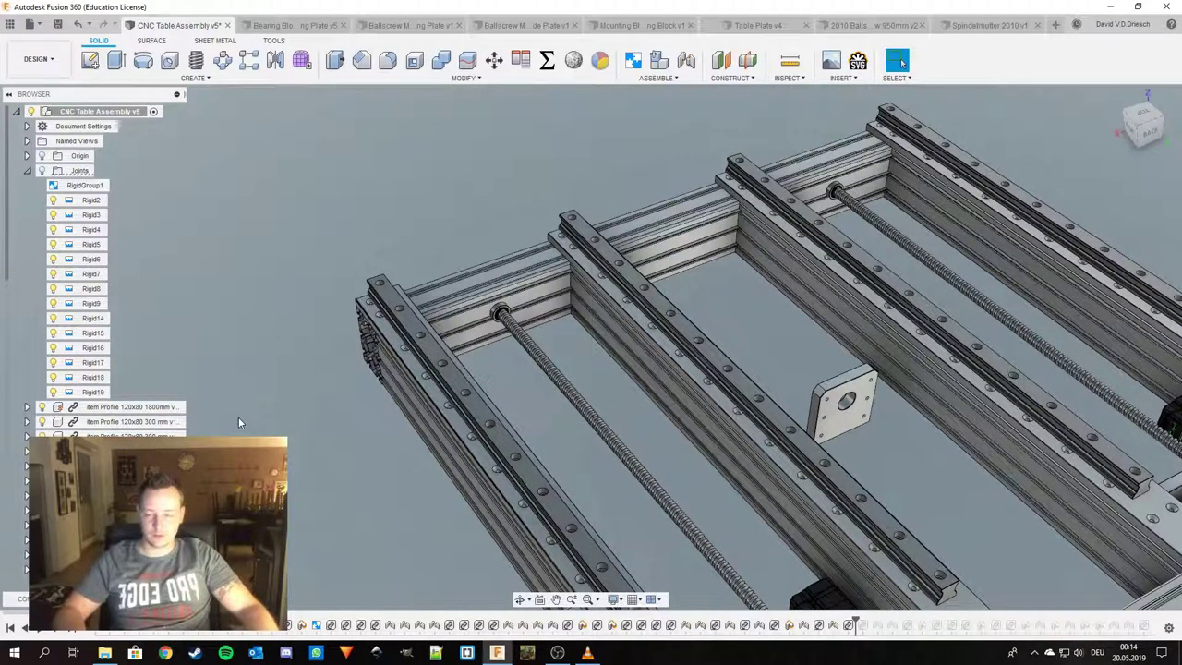
# Step the design history forward to insert the second ballscrew mounting plate and join both plates at the ballscrews' free ends.
pyautogui.click(56, 633)
pyautogui.click(55, 633)
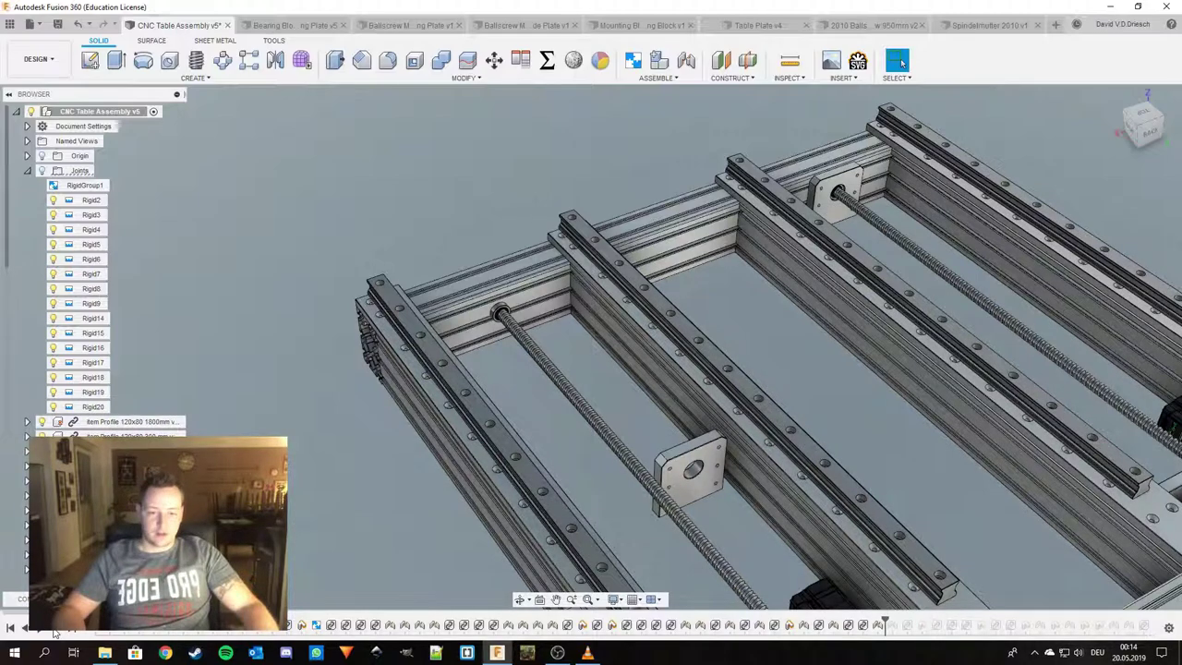
pyautogui.click(56, 629)
pyautogui.click(55, 629)
pyautogui.scroll(-3, 693, 431)
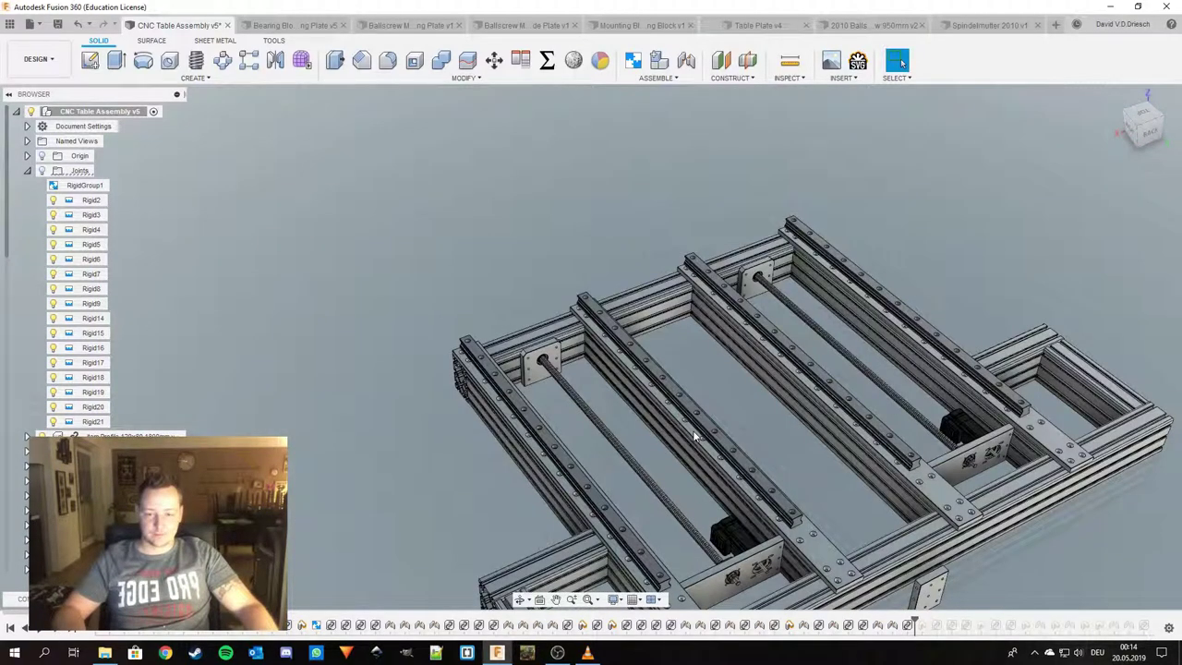
# Step the design history forward through inserting the small mounting blocks and joining them beside the motor-side plates.
pyautogui.keyDown('shift'); pyautogui.moveTo(696, 436); pyautogui.dragTo(830, 305, button='middle'); pyautogui.keyUp('shift')
pyautogui.keyDown('shift'); pyautogui.moveTo(653, 299); pyautogui.dragTo(727, 270, button='middle'); pyautogui.keyUp('shift')
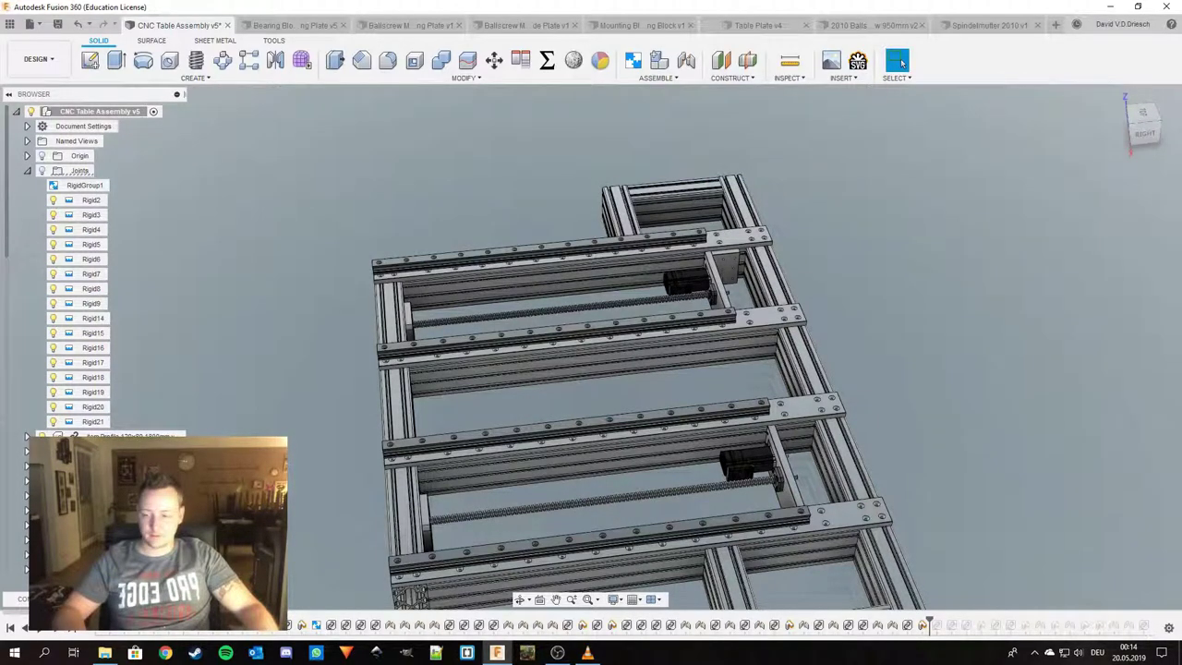
pyautogui.click(58, 631)
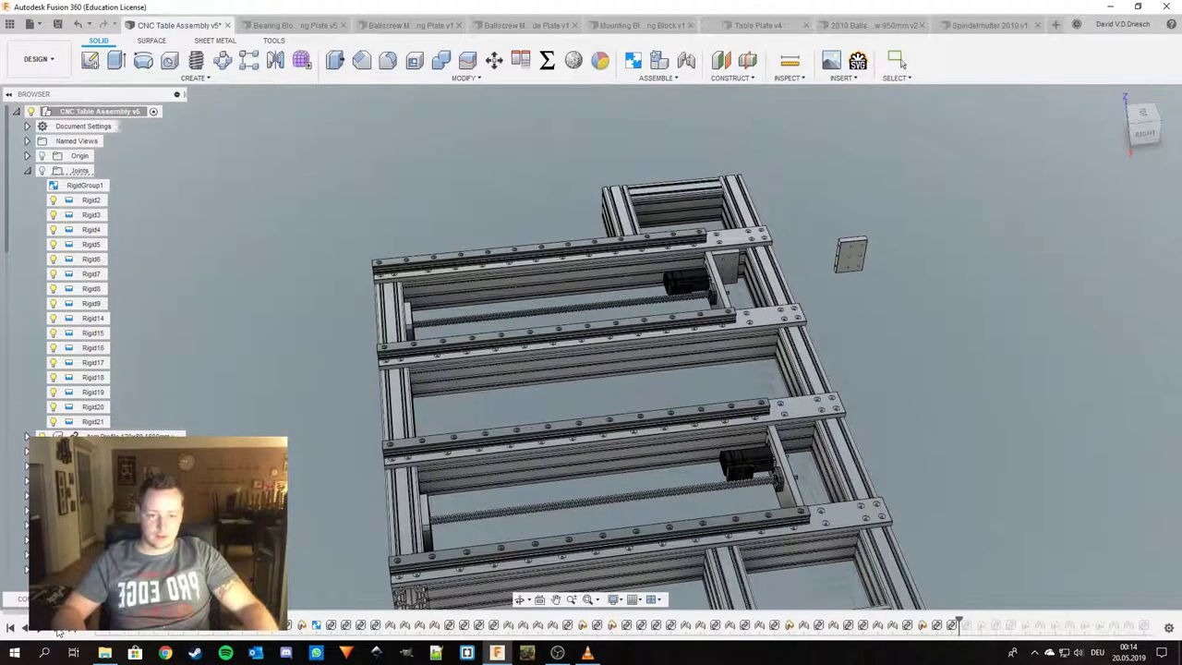
pyautogui.click(58, 631)
pyautogui.click(59, 632)
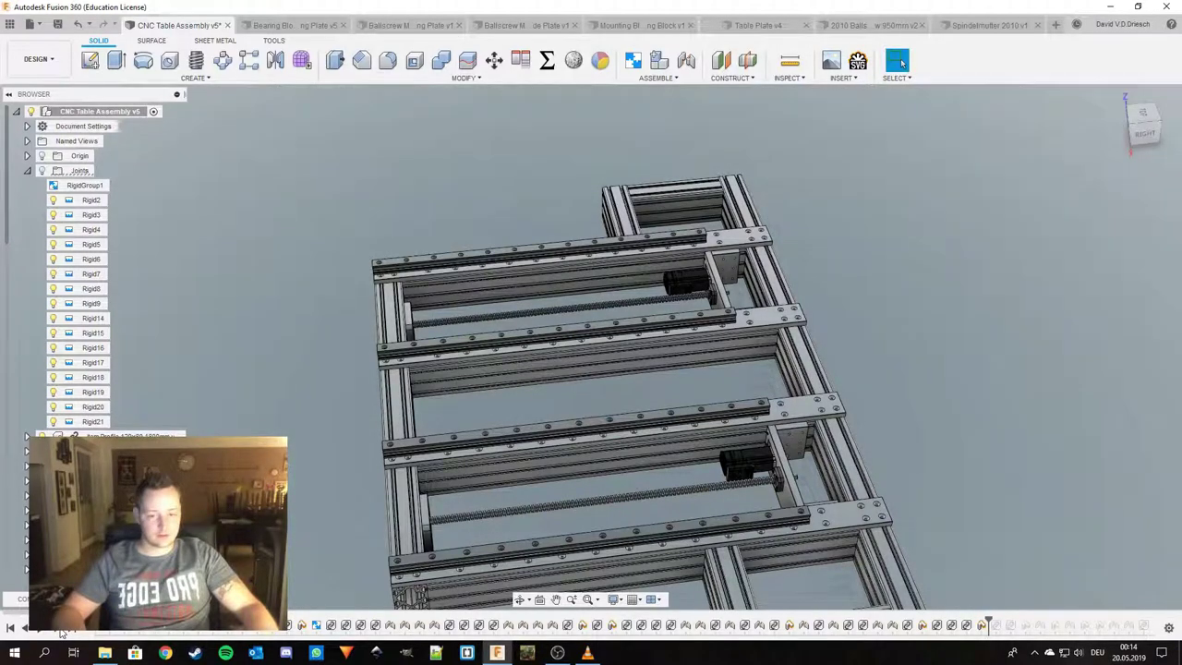
# Step the design history forward to insert the two flanged ballscrew nuts and join the first one to its ballscrew.
pyautogui.click(59, 631)
pyautogui.click(59, 631)
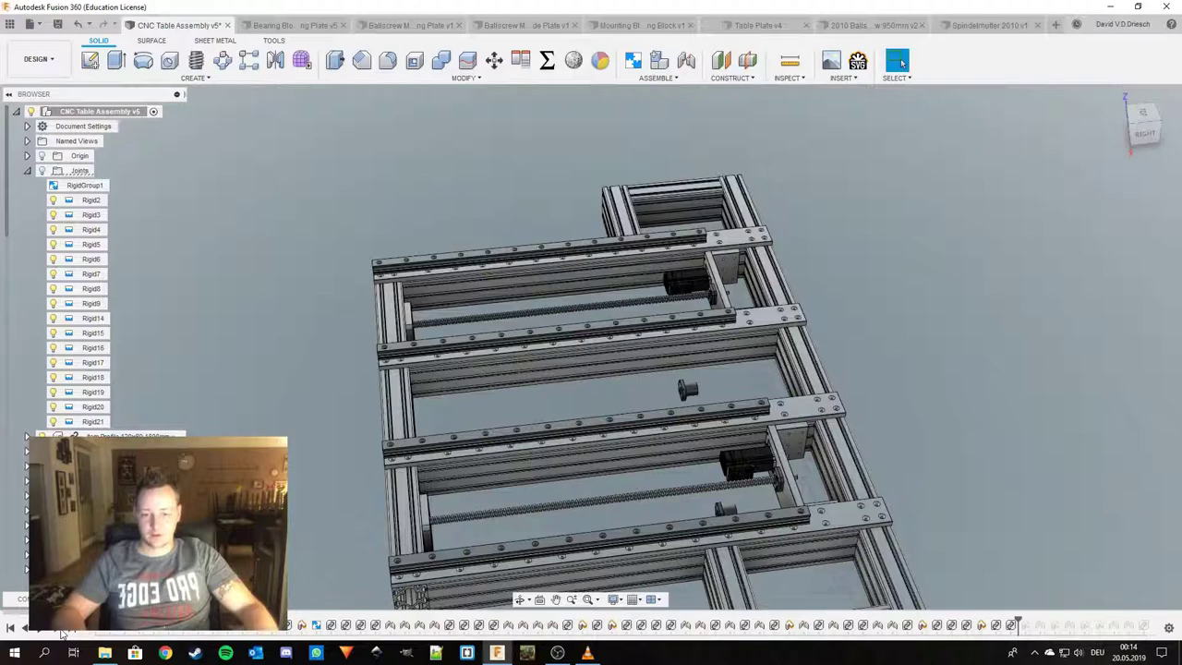
pyautogui.keyDown('shift'); pyautogui.moveTo(498, 515); pyautogui.dragTo(639, 414, button='middle'); pyautogui.keyUp('shift')
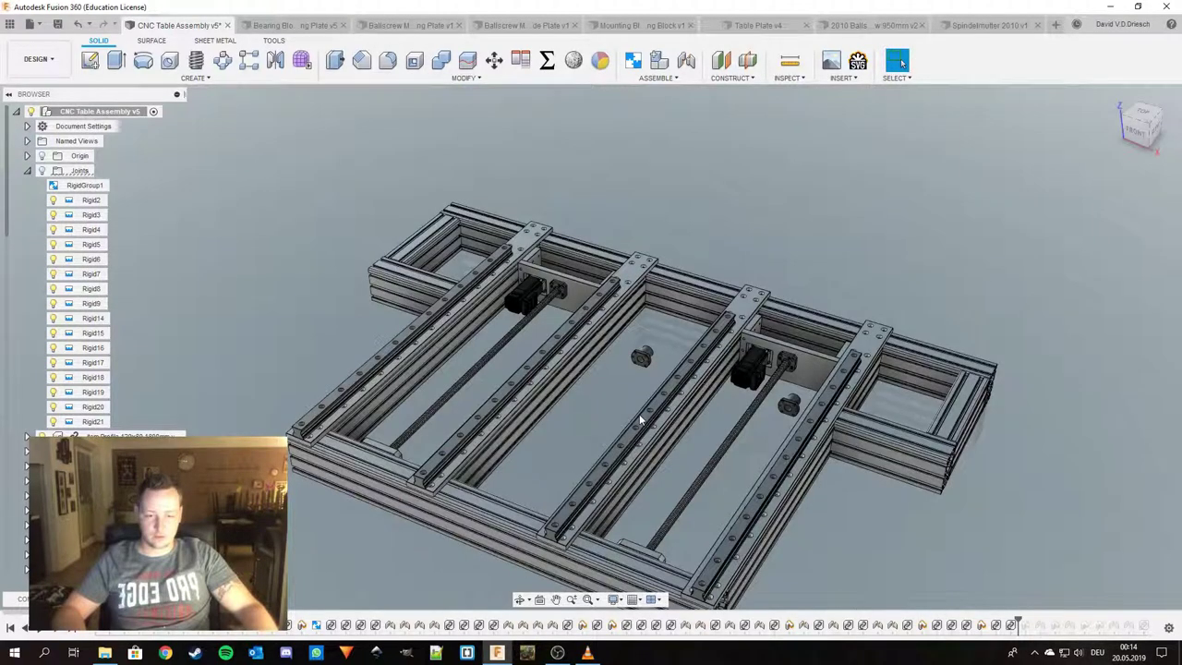
pyautogui.scroll(2, 639, 414)
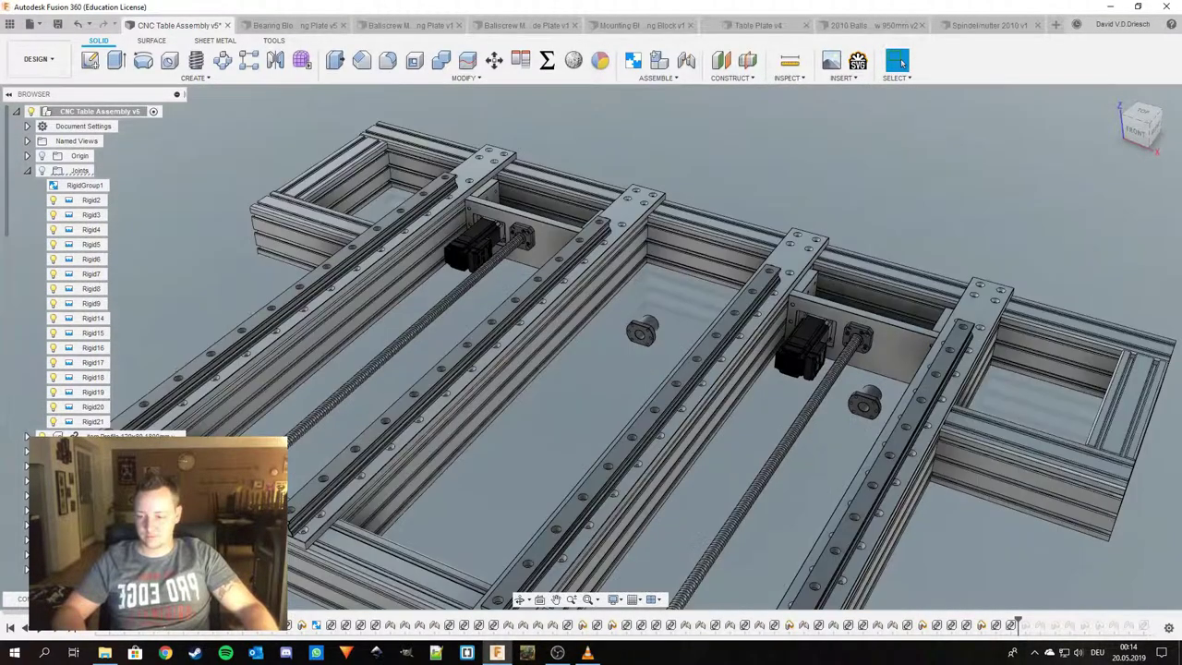
pyautogui.click(57, 629)
pyautogui.click(57, 628)
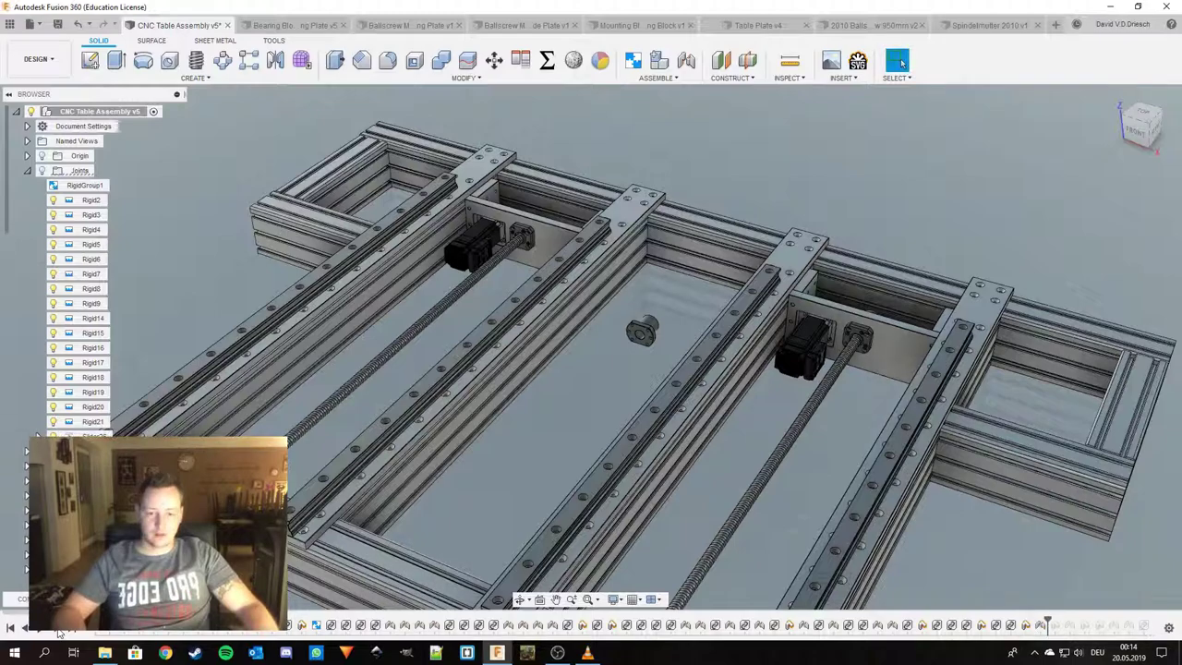
# Step the design history forward through joining the second ballscrew nut and positioning both nuts and both motors along the ballscrews.
pyautogui.keyDown('shift'); pyautogui.moveTo(609, 463); pyautogui.dragTo(837, 469, button='middle'); pyautogui.keyUp('shift')
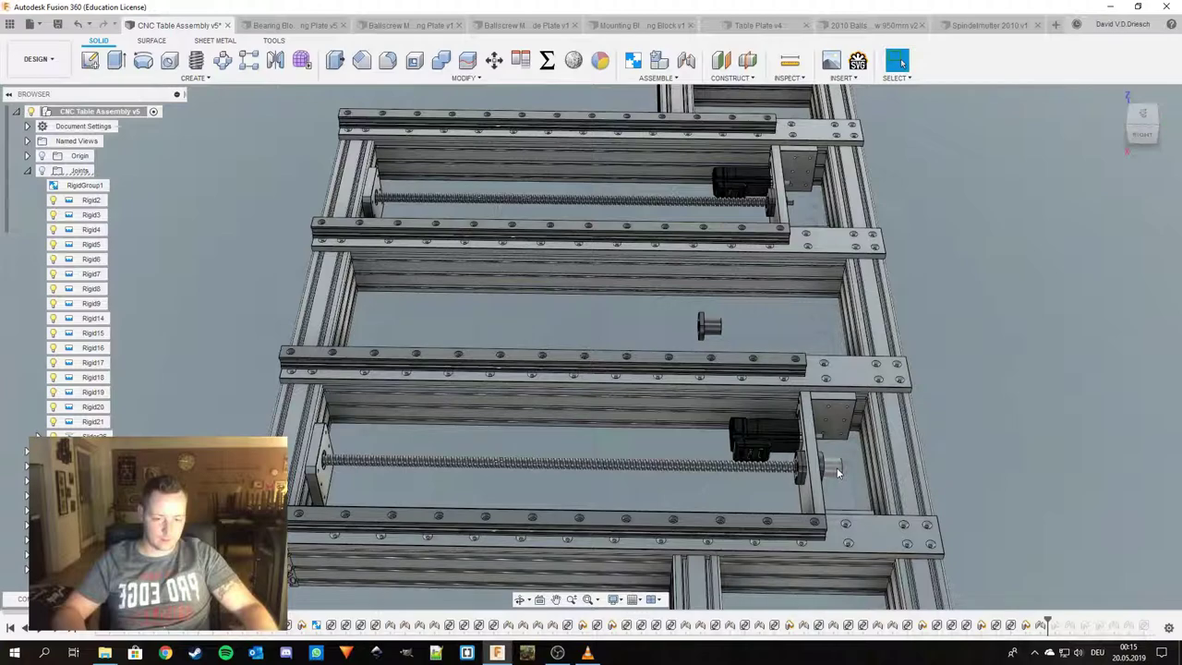
pyautogui.click(59, 630)
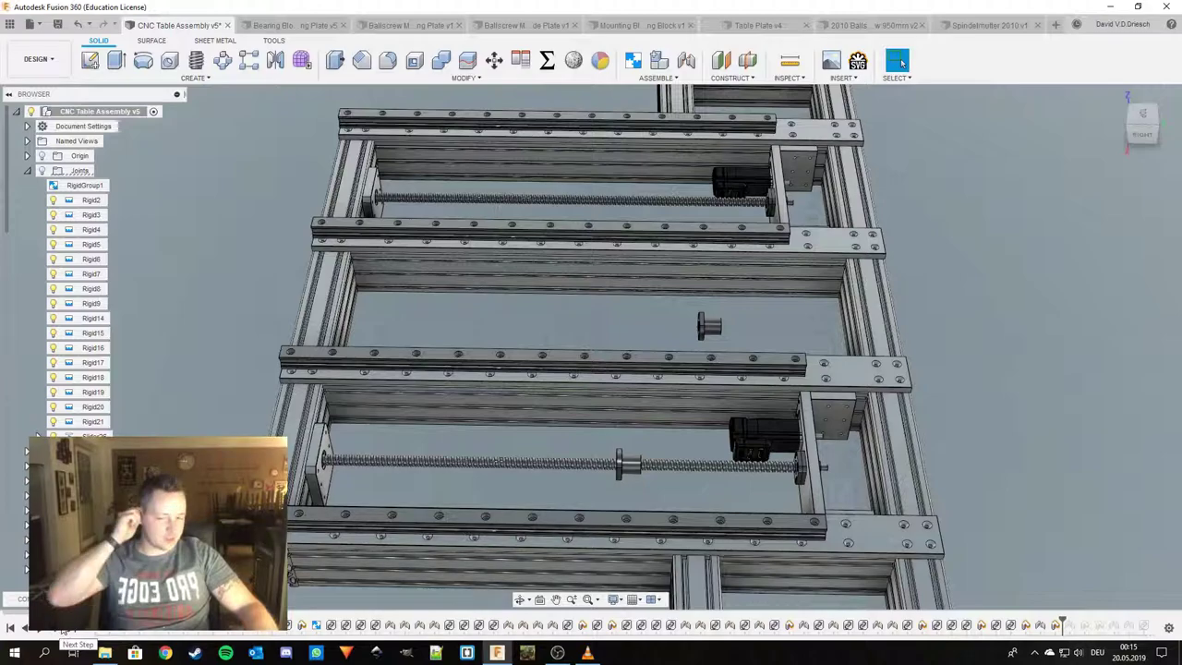
pyautogui.click(64, 628)
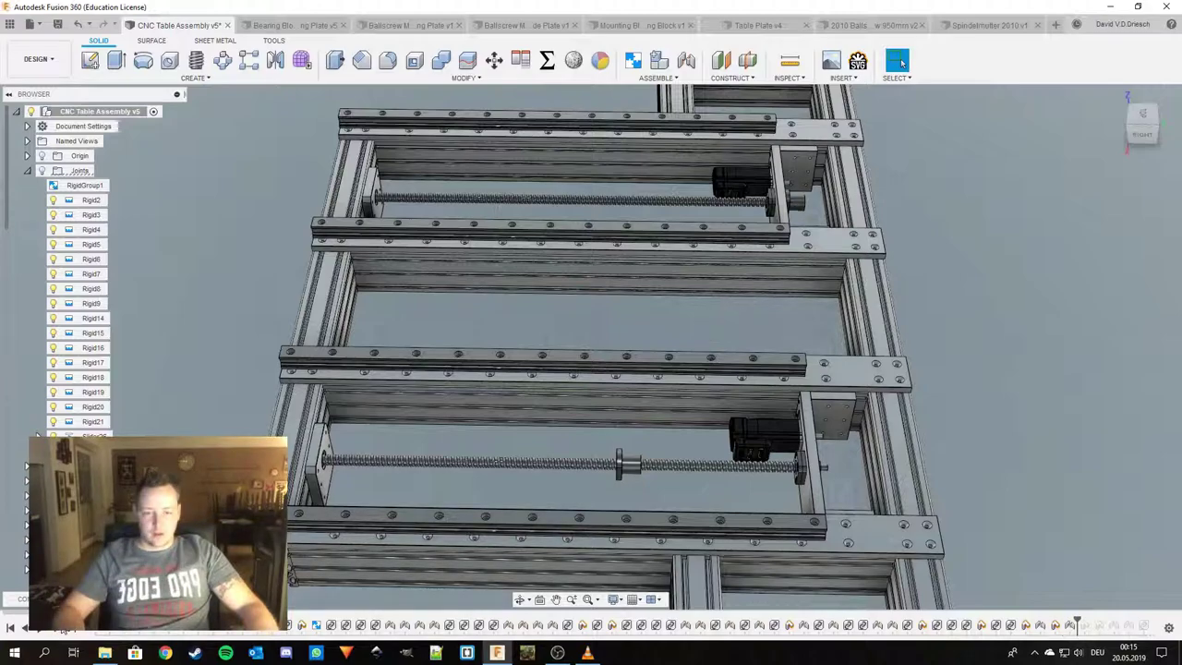
pyautogui.click(62, 629)
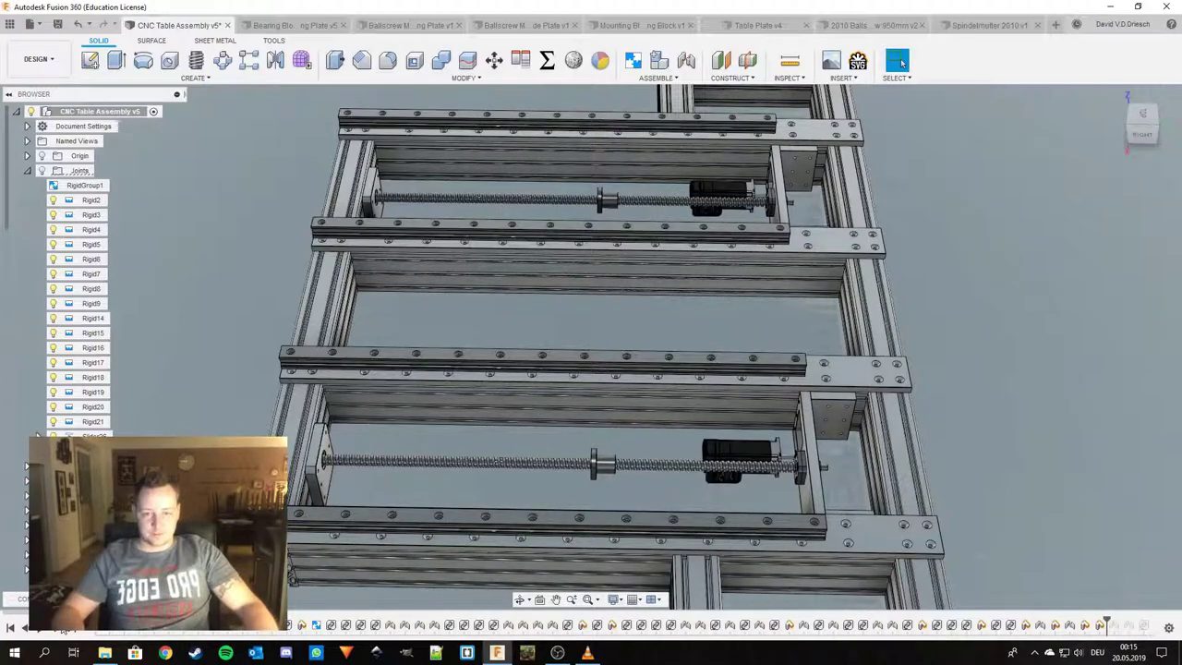
# Examine the motor ends of the assembly, and open the bearing block mounting plate design to inspect its motor pocket and slots.
pyautogui.keyDown('shift'); pyautogui.moveTo(323, 544); pyautogui.dragTo(516, 197, button='middle'); pyautogui.keyUp('shift')
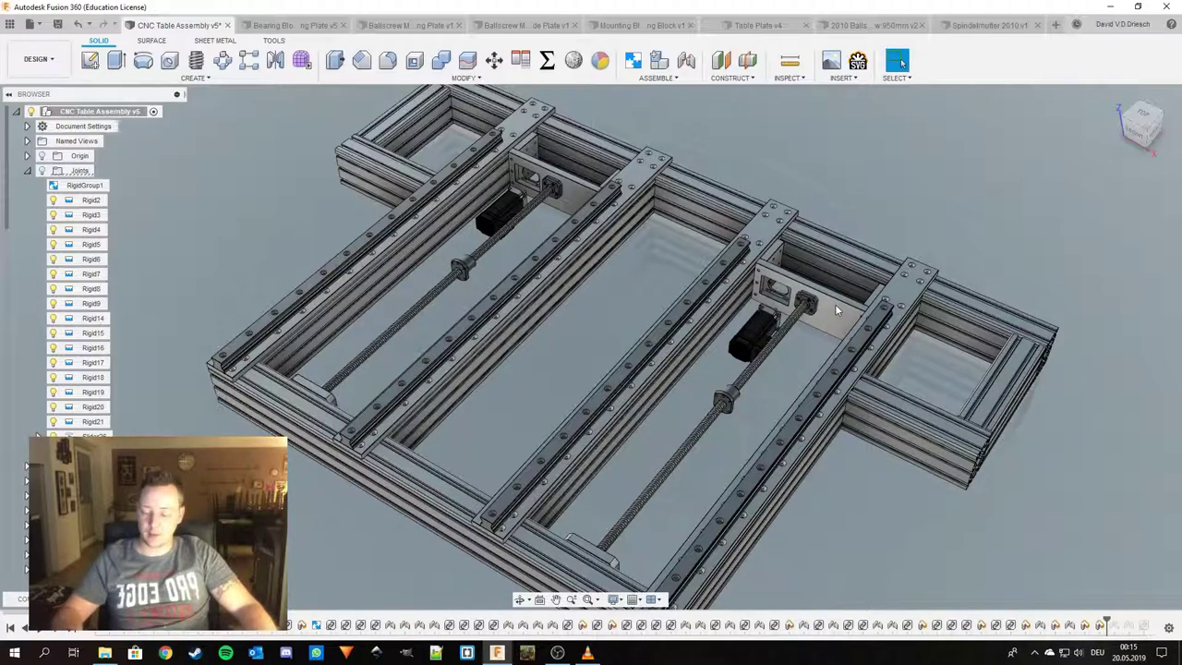
pyautogui.keyDown('shift'); pyautogui.moveTo(834, 304); pyautogui.dragTo(649, 480, button='middle'); pyautogui.keyUp('shift')
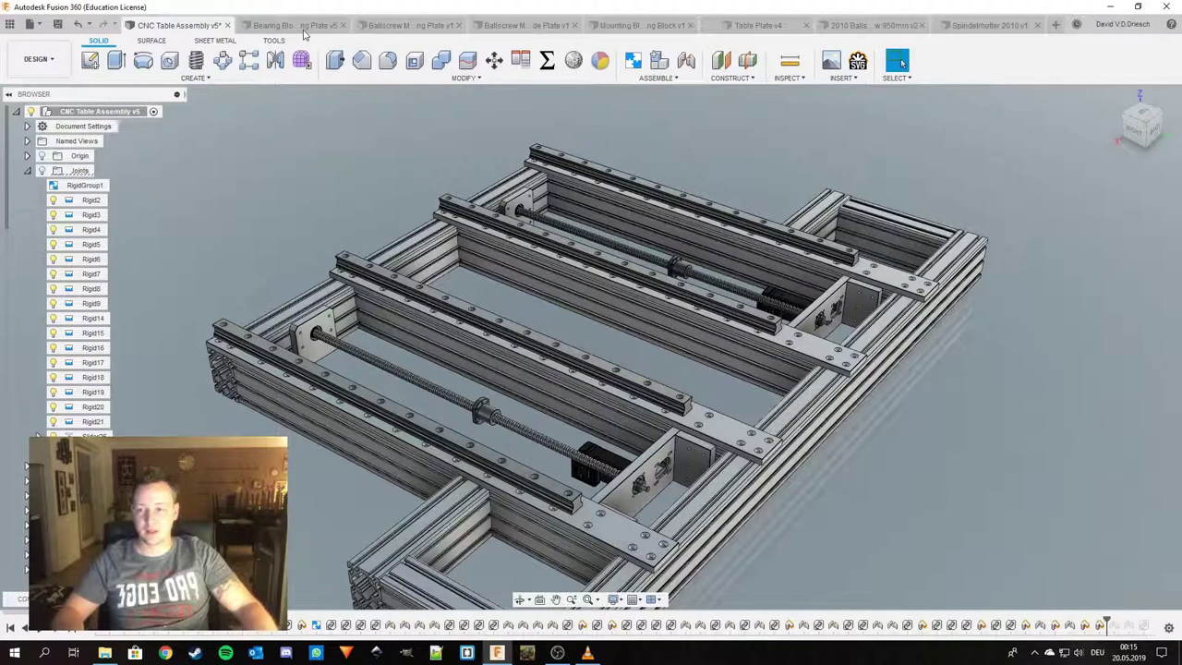
pyautogui.click(301, 26)
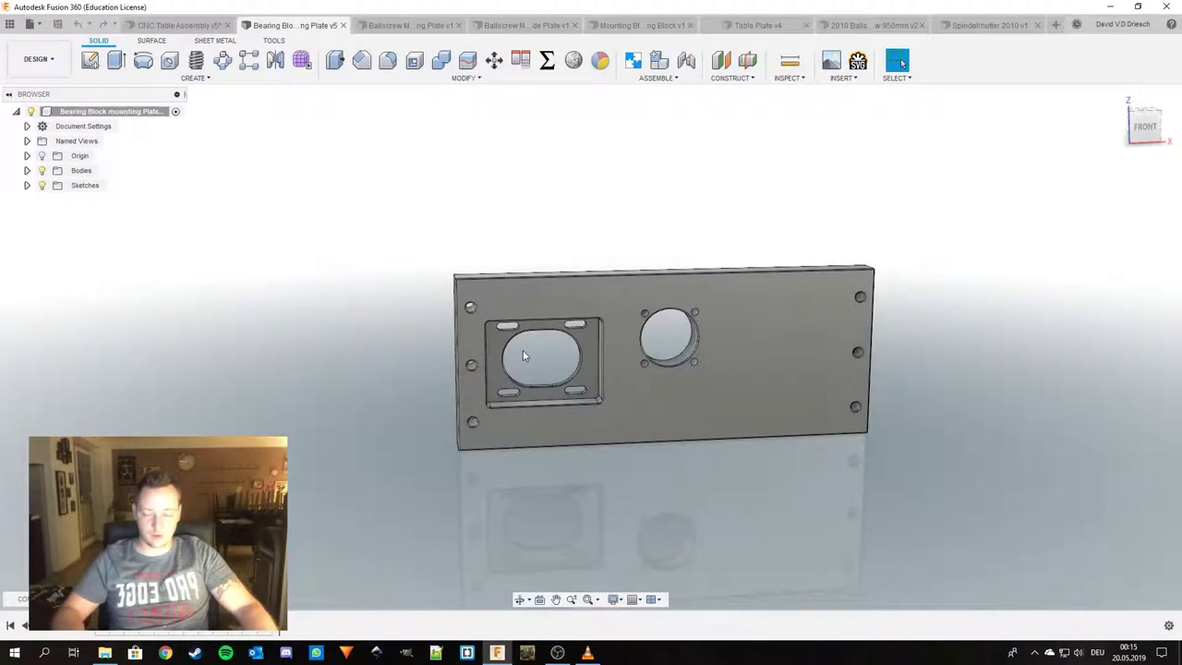
pyautogui.keyDown('shift'); pyautogui.moveTo(523, 356); pyautogui.dragTo(546, 373, button='middle'); pyautogui.keyUp('shift')
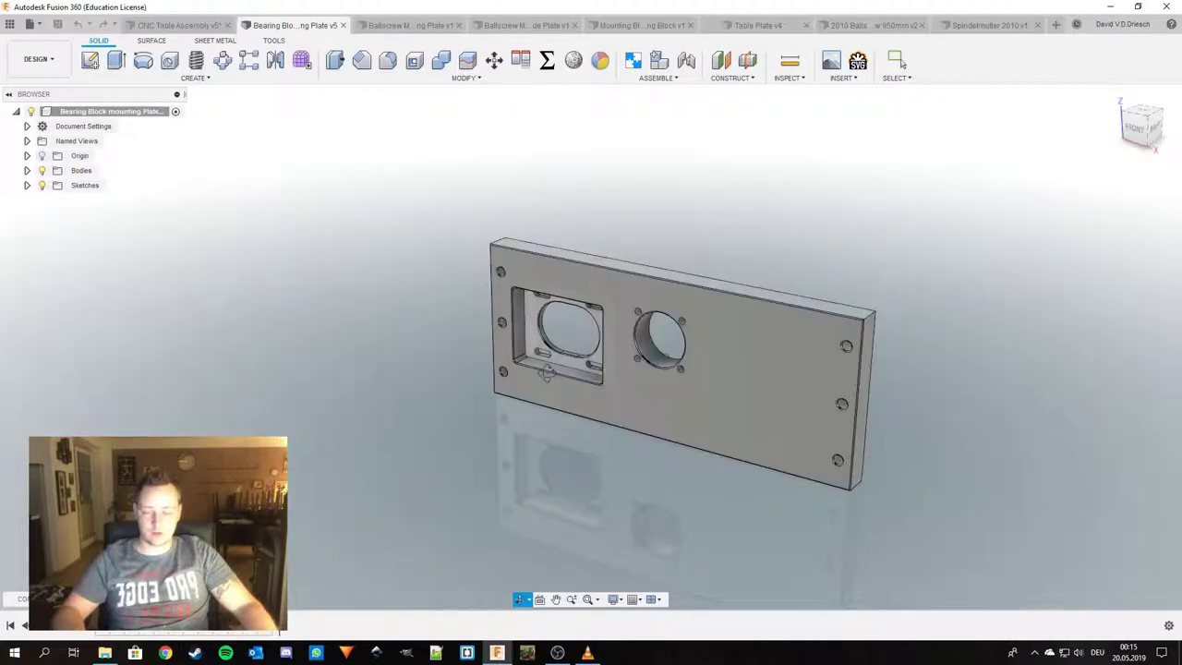
pyautogui.press('Escape')
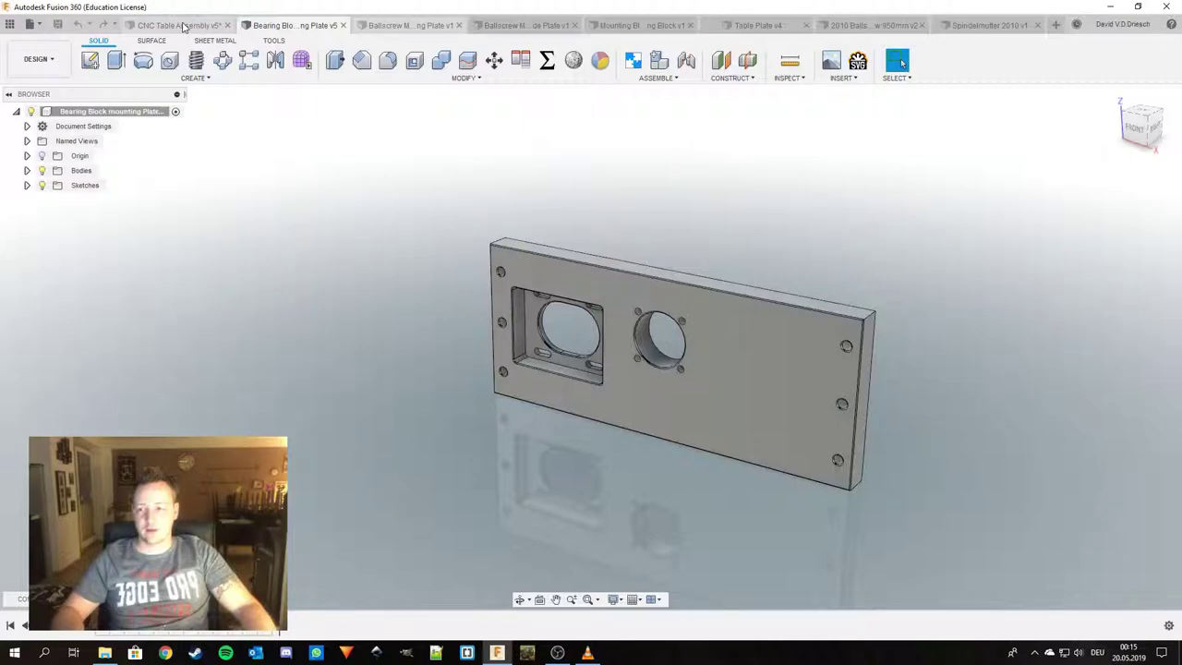
# Return to the CNC Table Assembly, examine the motor-side plates and the whole frame, and collapse the list of joints.
pyautogui.click(177, 25)
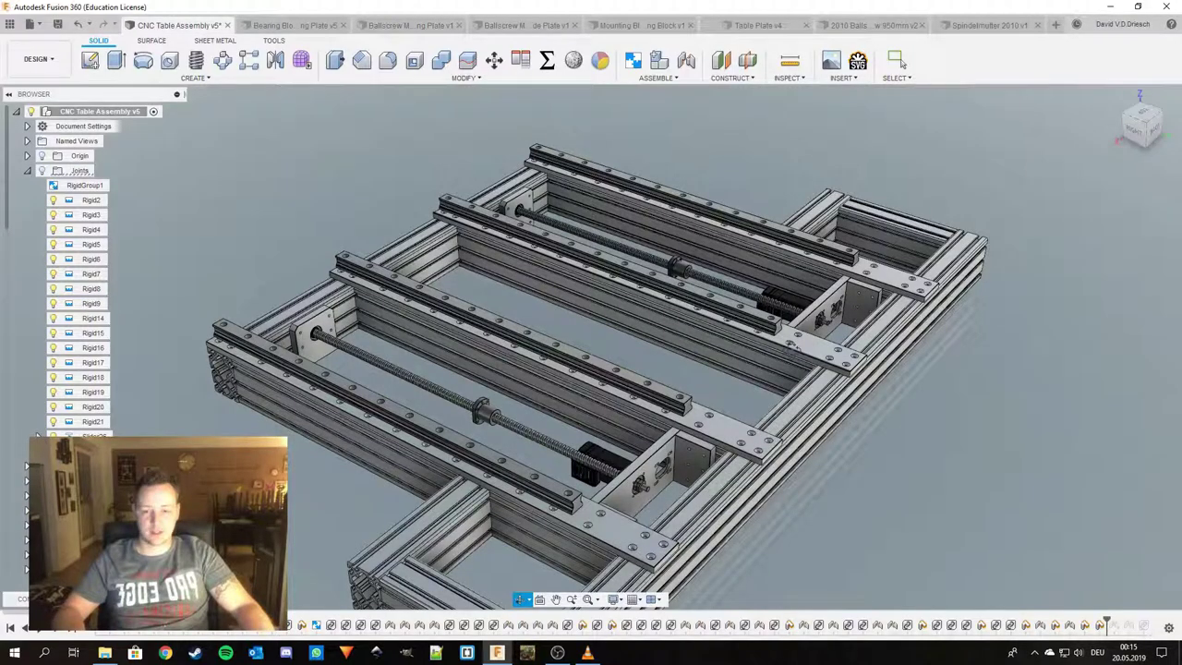
pyautogui.keyDown('shift'); pyautogui.moveTo(813, 323); pyautogui.dragTo(841, 325, button='middle'); pyautogui.keyUp('shift')
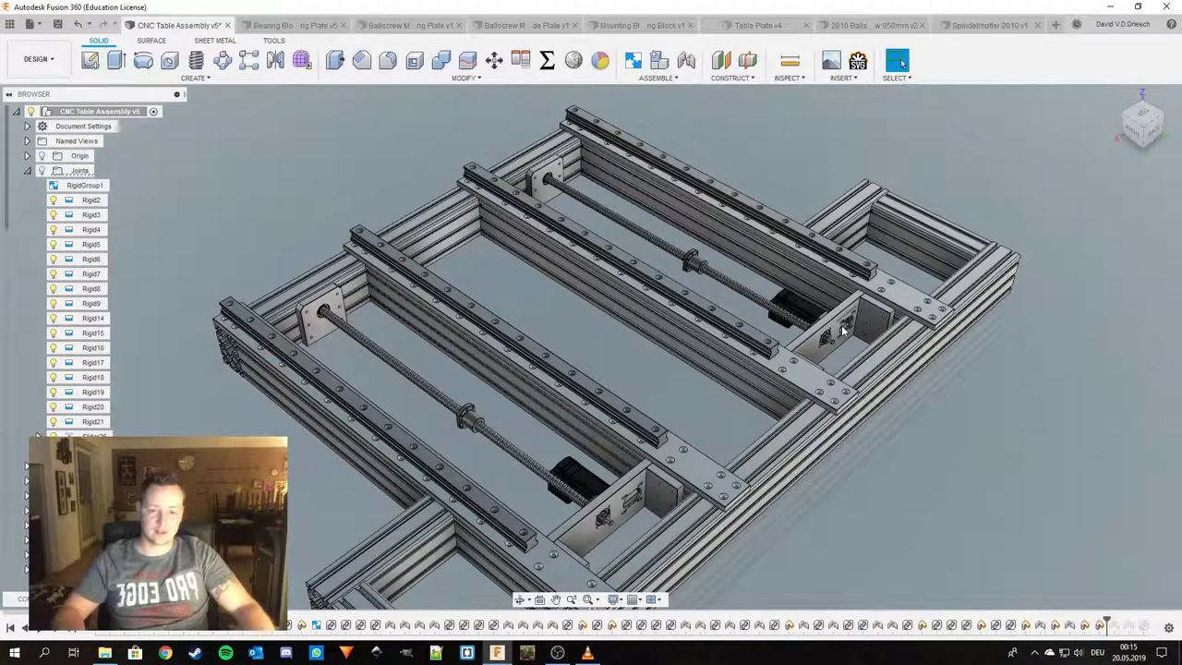
pyautogui.scroll(-3, 634, 343)
pyautogui.keyDown('shift'); pyautogui.moveTo(624, 343); pyautogui.dragTo(636, 346, button='middle'); pyautogui.keyUp('shift')
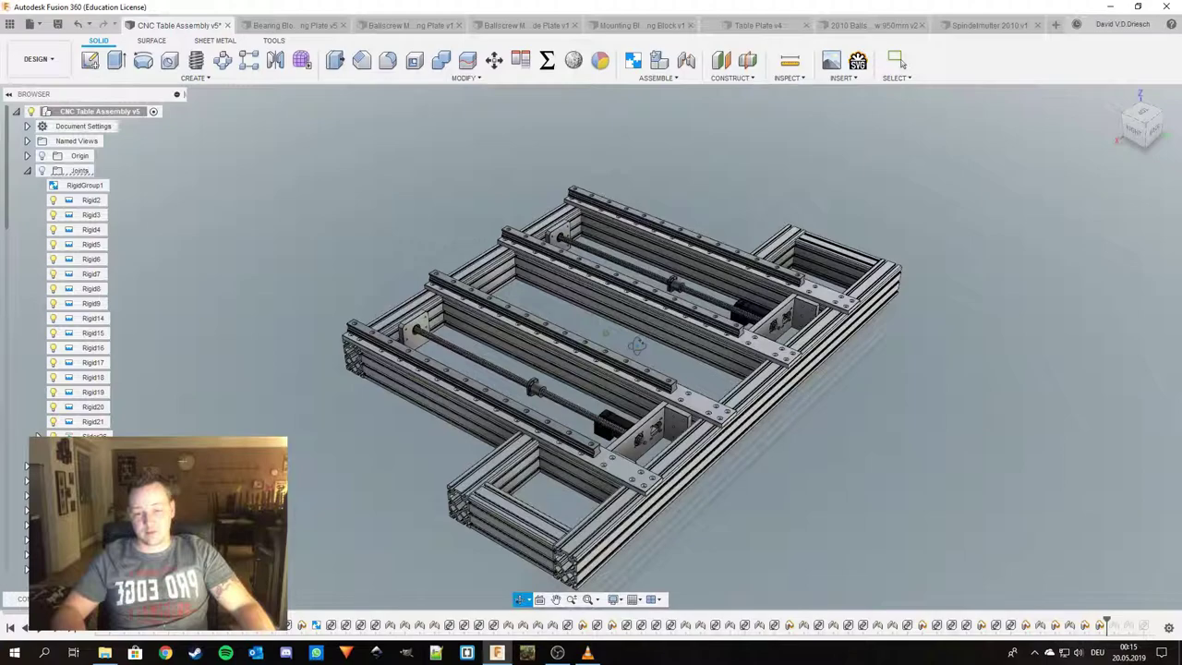
pyautogui.keyDown('shift'); pyautogui.moveTo(637, 345); pyautogui.dragTo(694, 372, button='middle'); pyautogui.keyUp('shift')
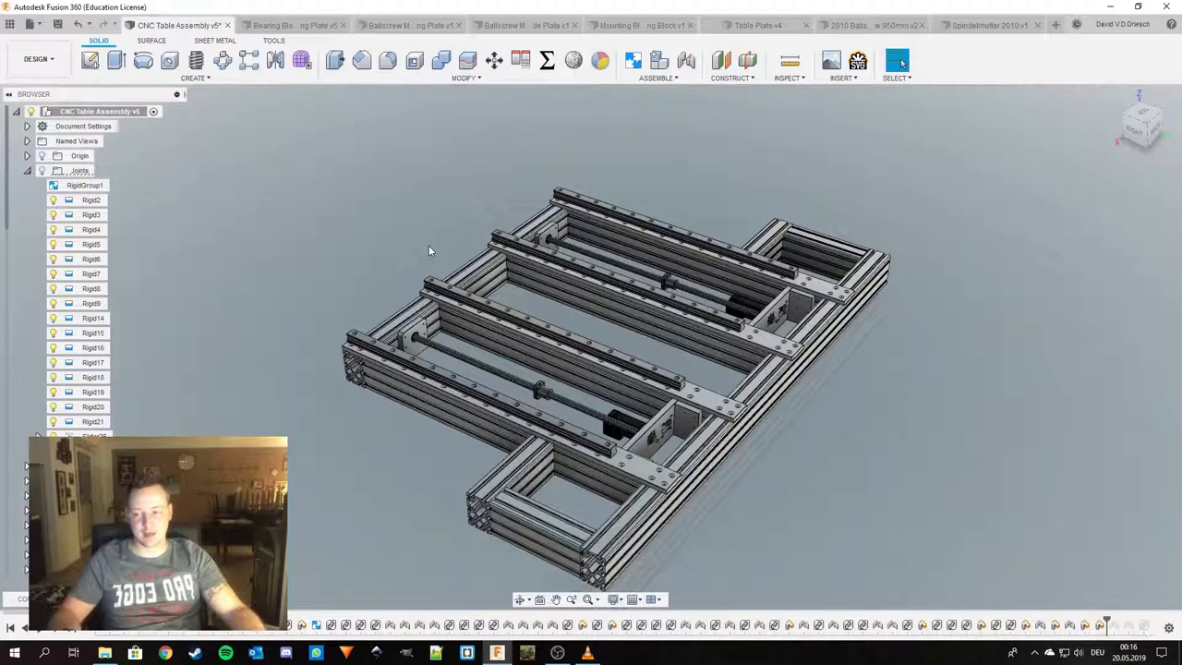
pyautogui.click(27, 170)
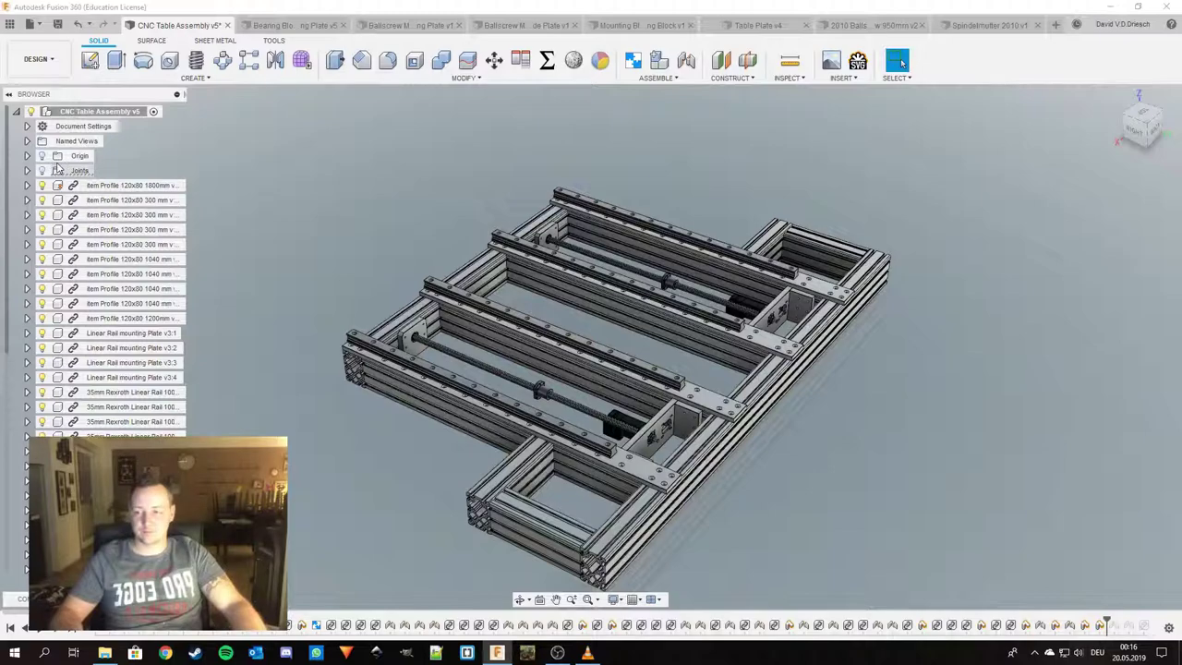
# Open the item Profile 120x80 400 mm design from the project's Aluminum Extrusion folder and view its Length user parameter.
pyautogui.hotkey('ctrl', 'alt', 'p')
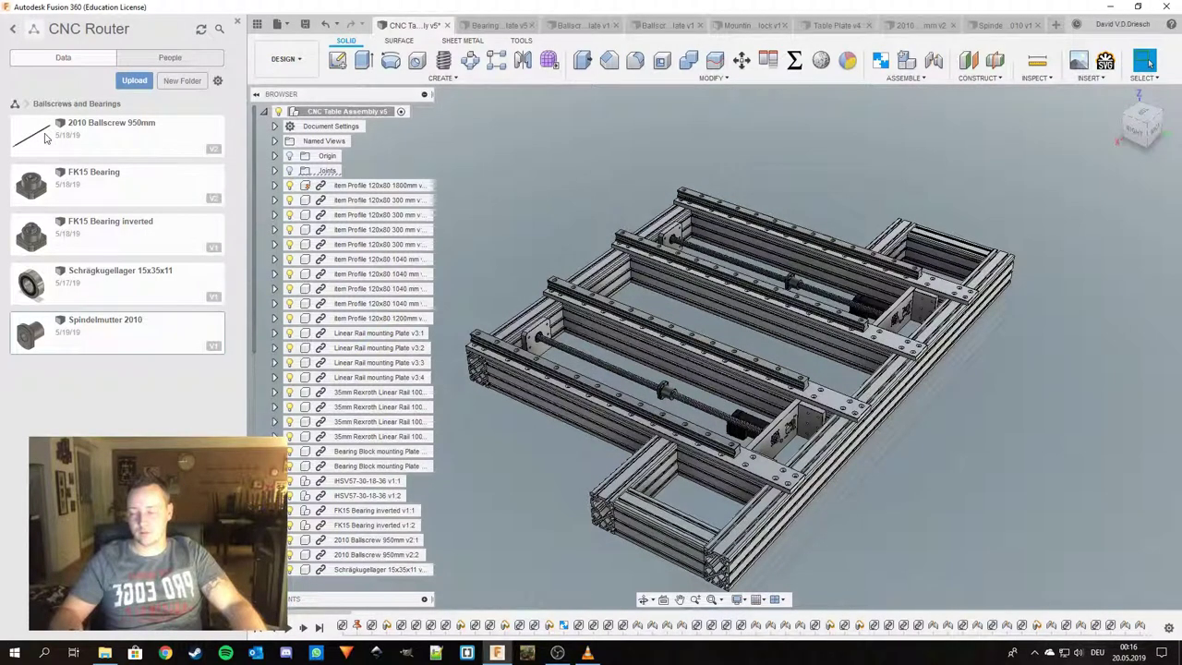
pyautogui.click(15, 103)
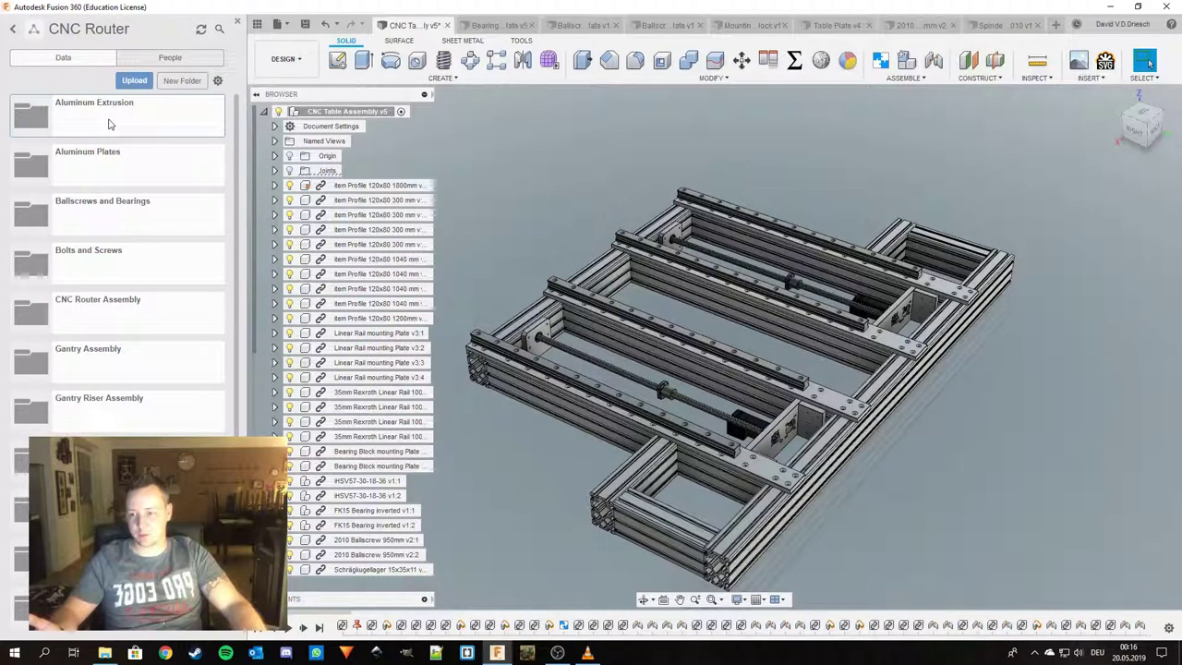
pyautogui.click(108, 124)
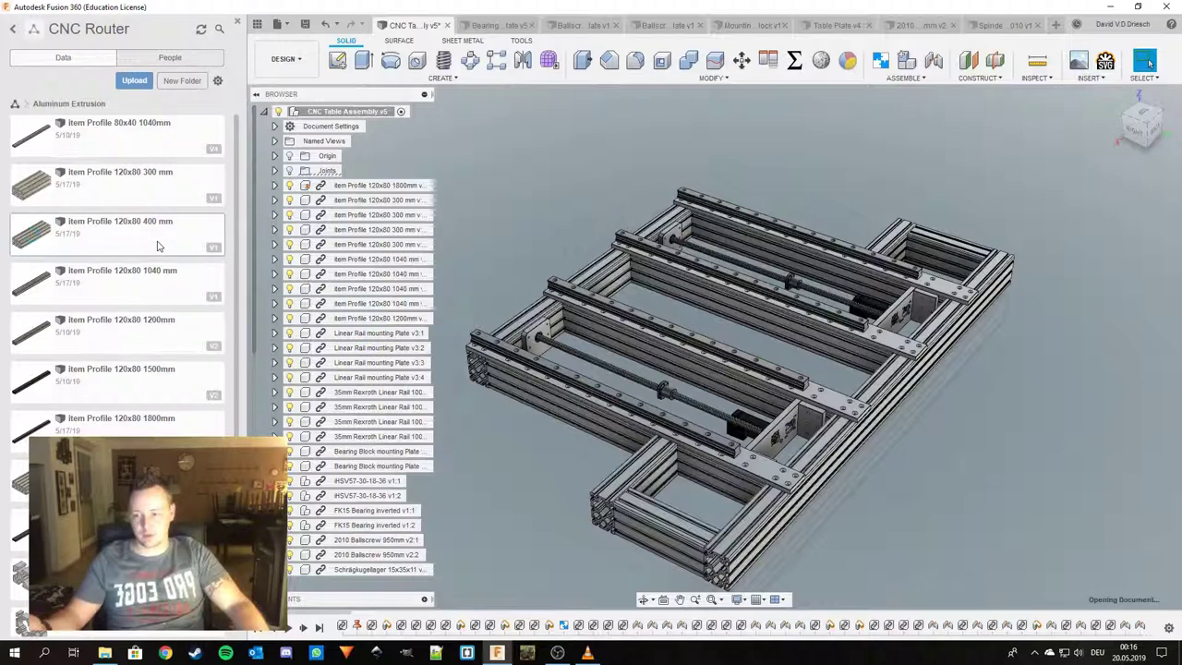
pyautogui.doubleClick(157, 245)
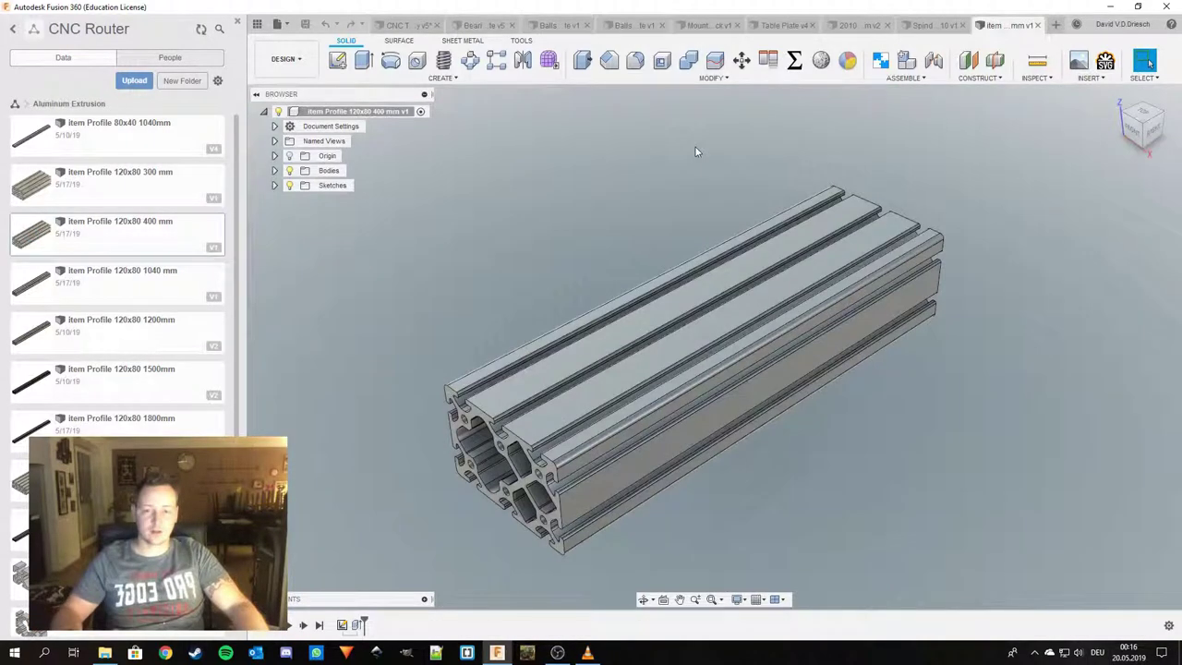
pyautogui.click(792, 67)
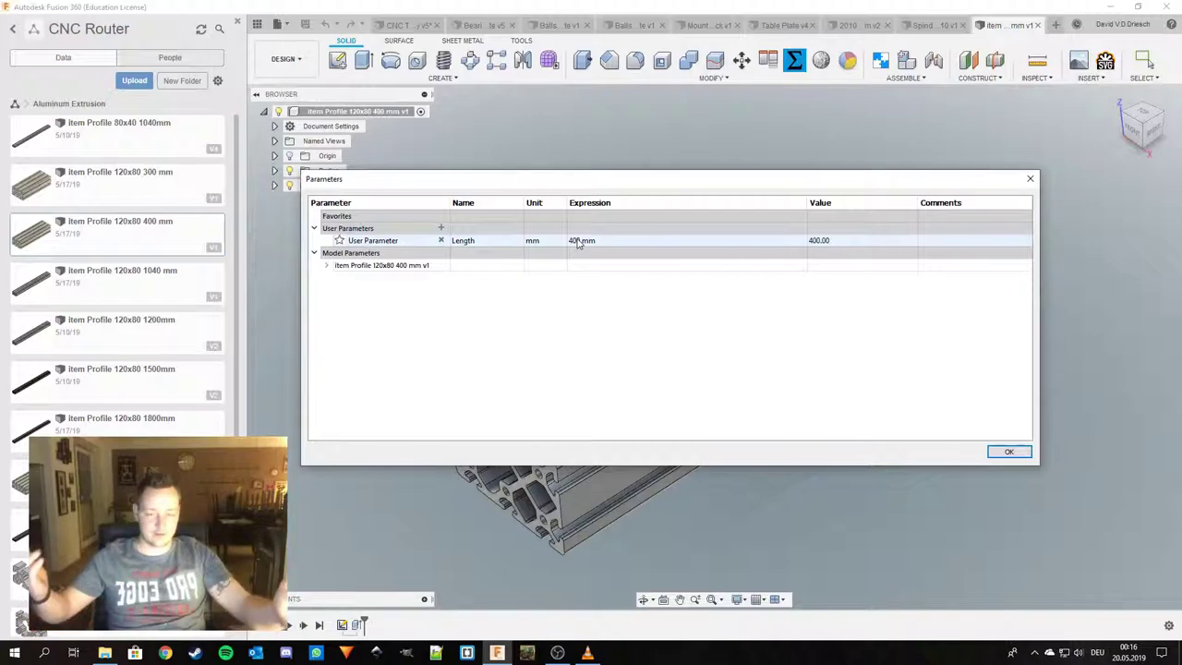
pyautogui.click(1015, 452)
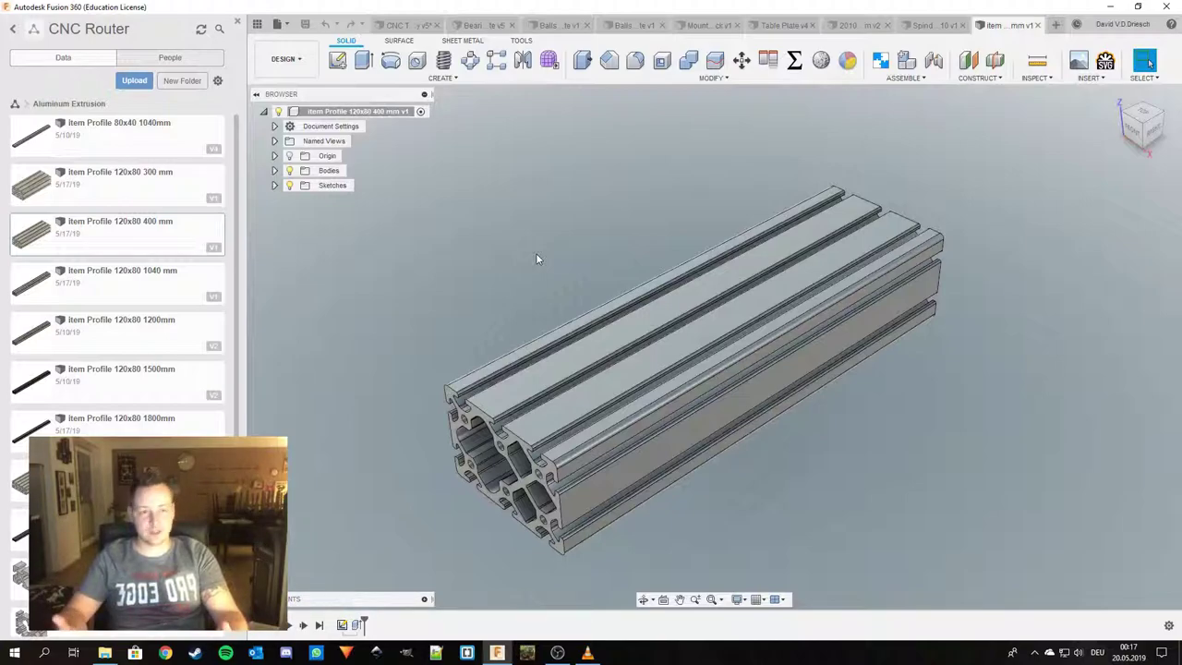
# Return to the CNC Table Assembly, hide the project file list, and examine the complete table from the ballscrews' free-end side.
pyautogui.click(414, 26)
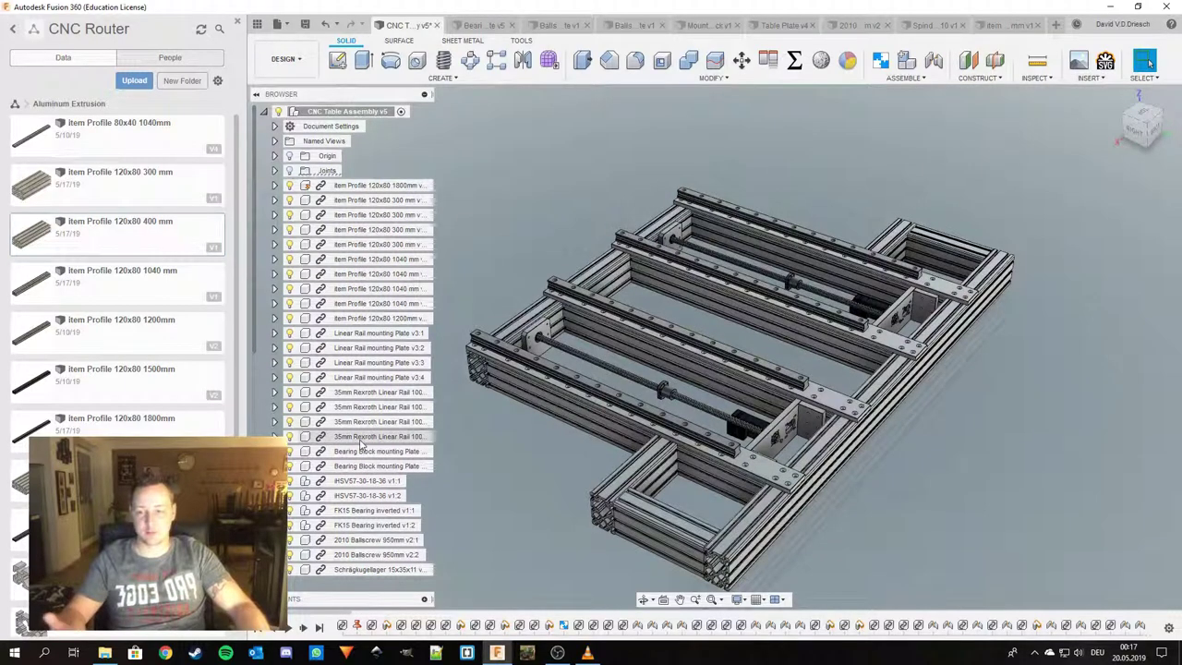
pyautogui.click(237, 21)
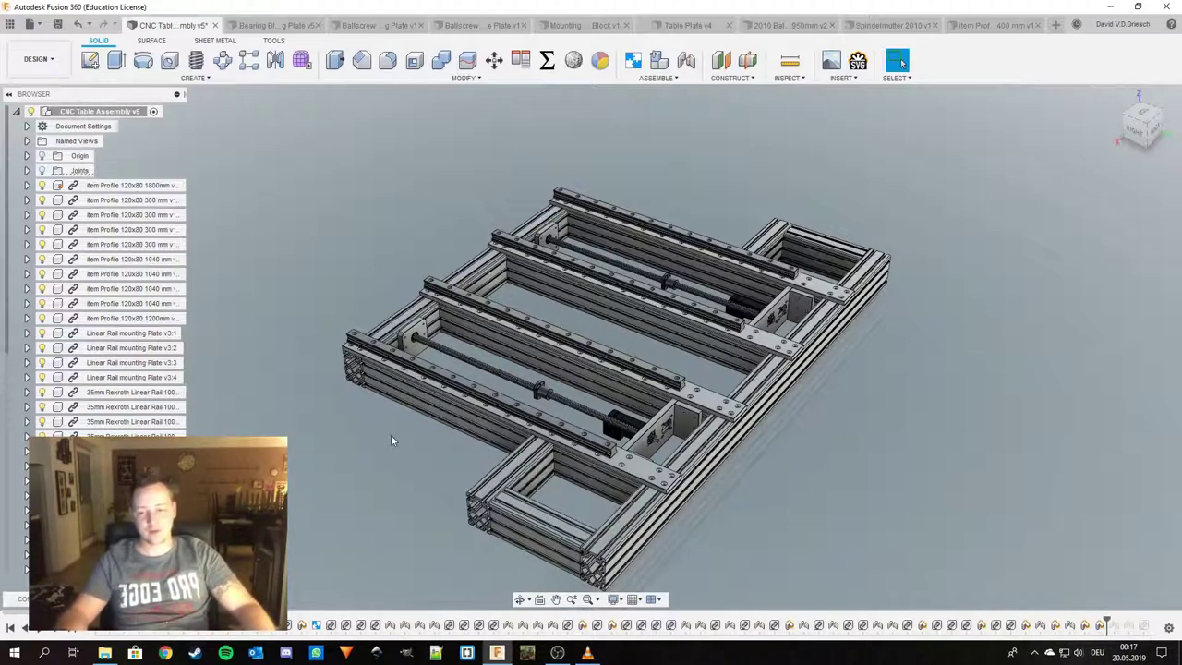
pyautogui.moveTo(395, 451); pyautogui.dragTo(536, 283, button='middle')
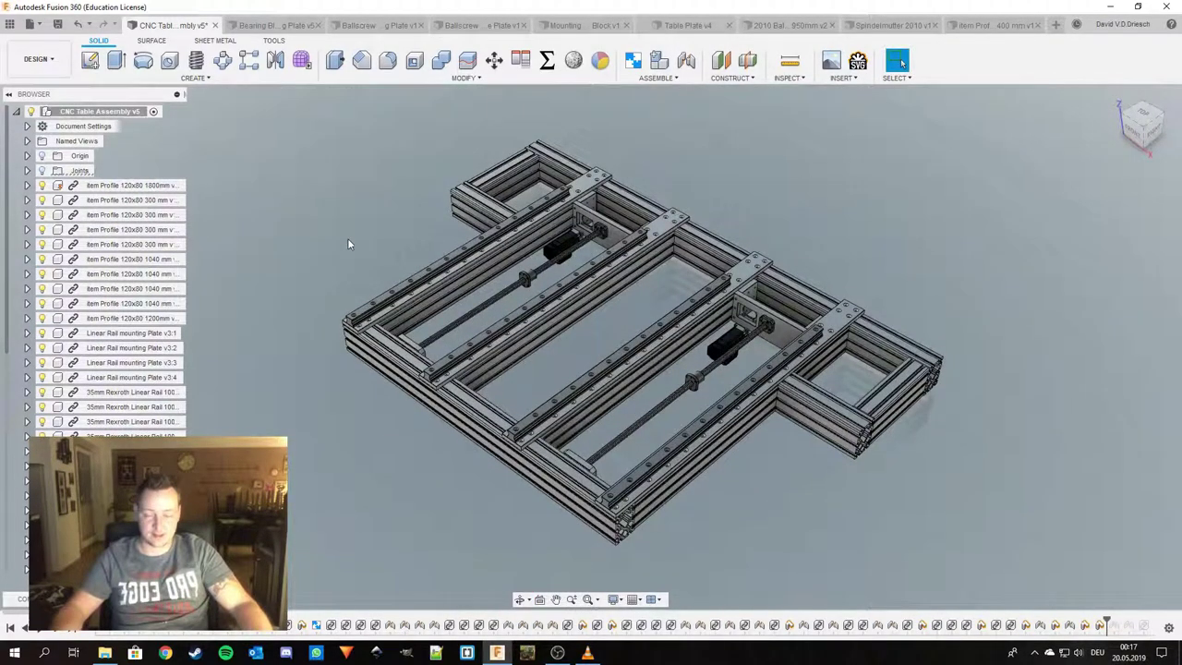
pyautogui.moveTo(347, 224); pyautogui.dragTo(351, 245, button='middle')
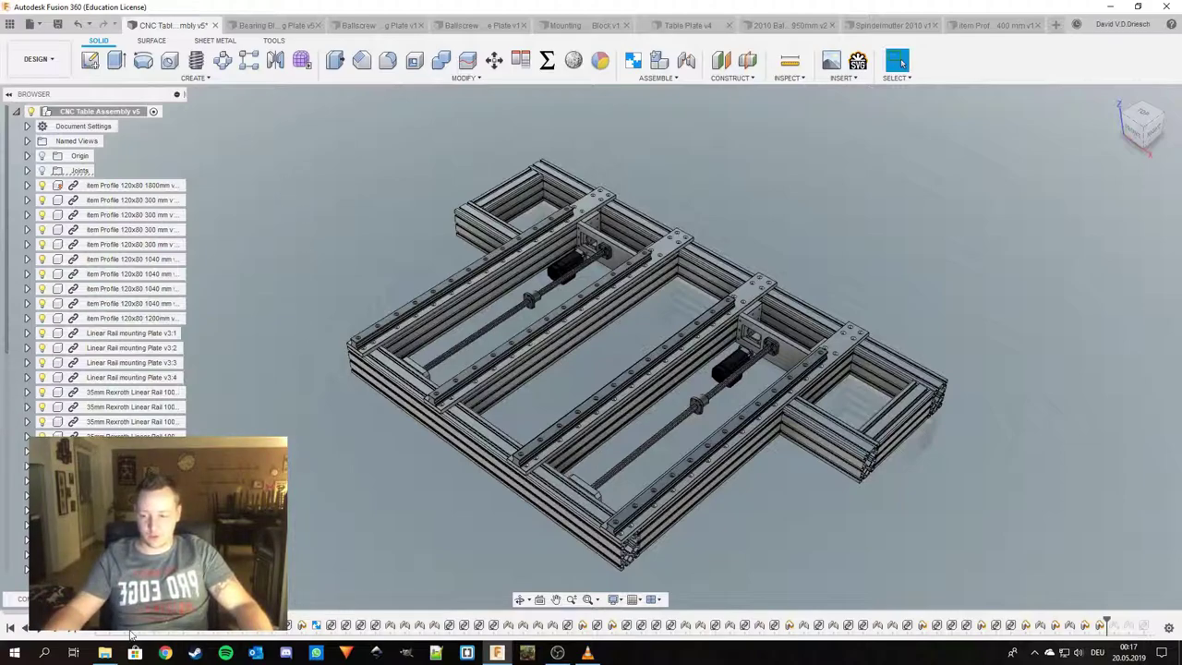
# Step the assembly's design history forward through the joints that seat both motors in their mounting plates.
pyautogui.click(56, 629)
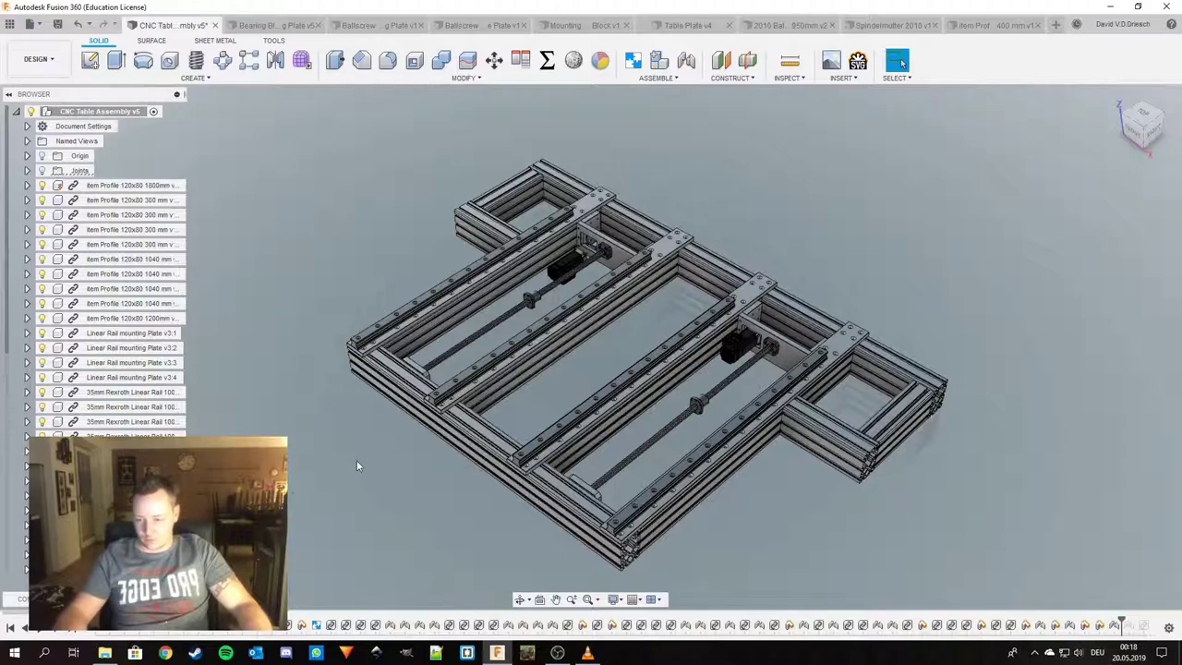
pyautogui.moveTo(356, 461); pyautogui.dragTo(382, 460, button='middle')
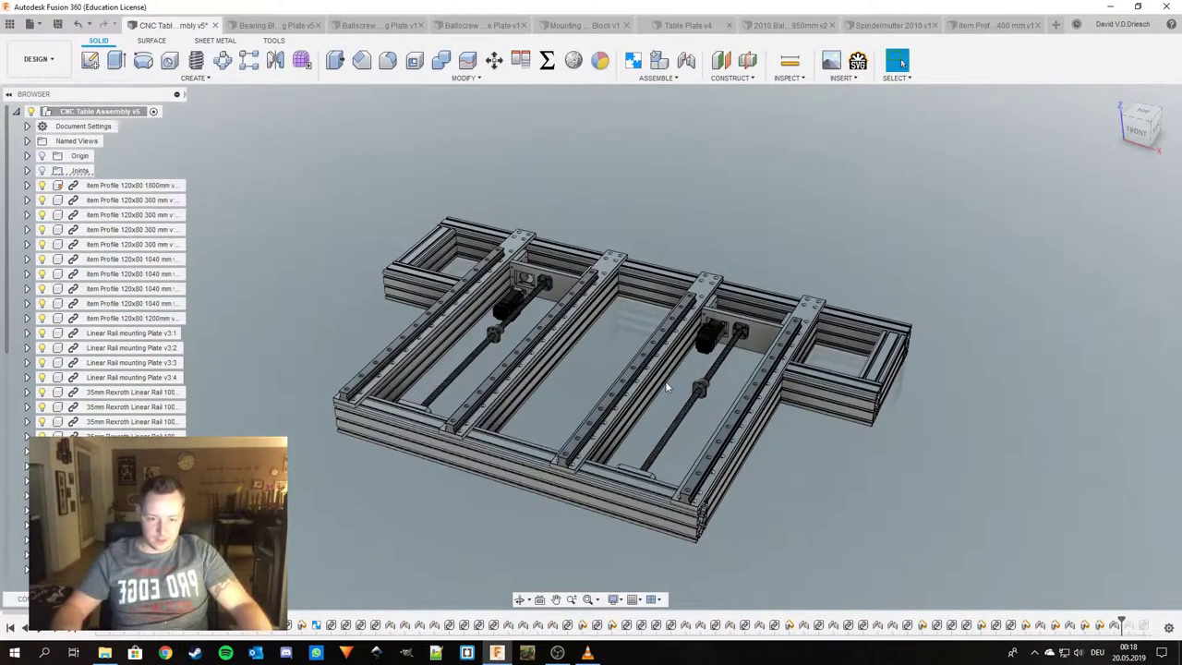
pyautogui.scroll(3, 667, 388)
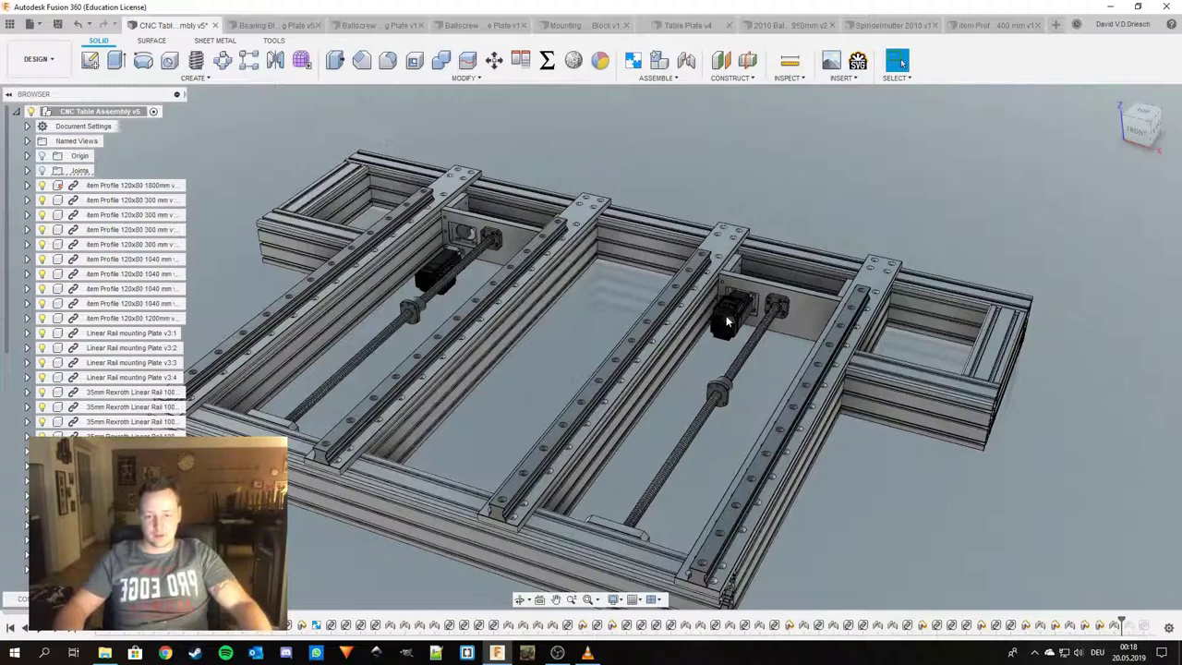
pyautogui.click(56, 629)
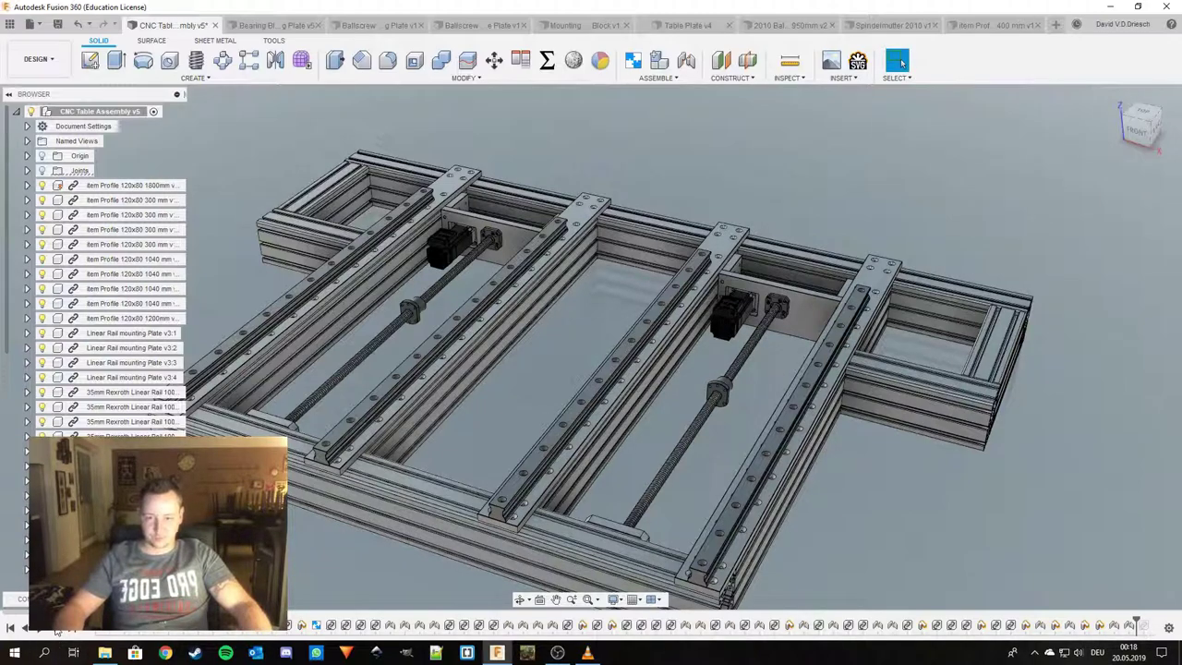
# Step the design history forward through the insertion of the eight linear rail carriages.
pyautogui.click(56, 628)
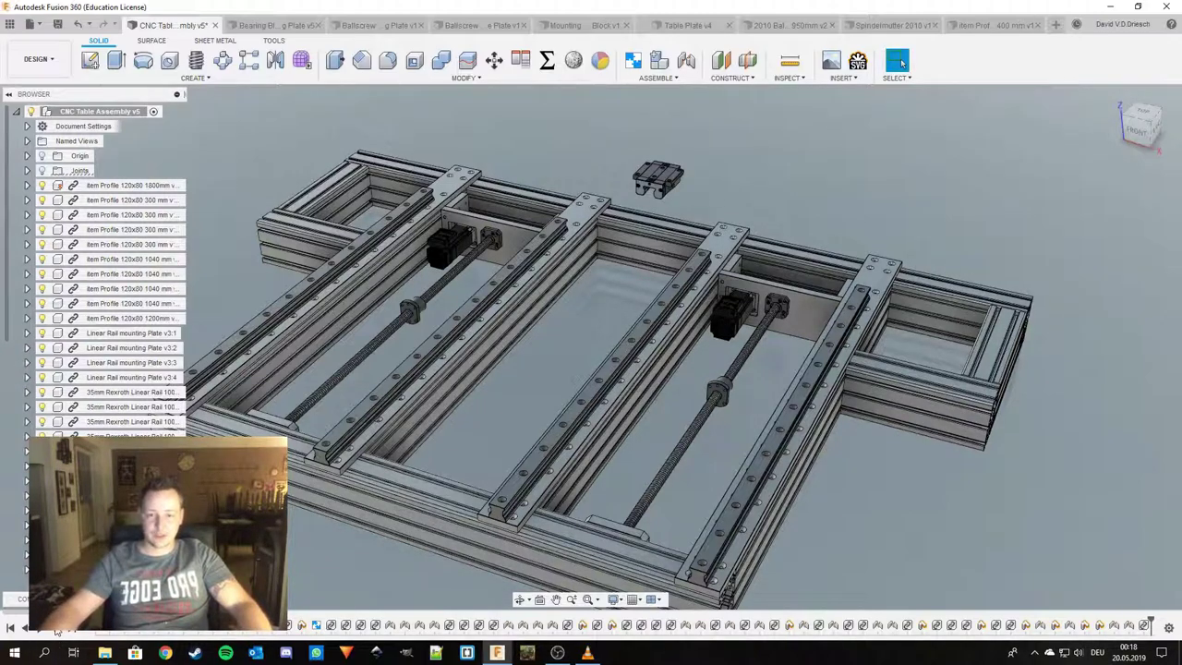
pyautogui.click(56, 628)
pyautogui.click(57, 628)
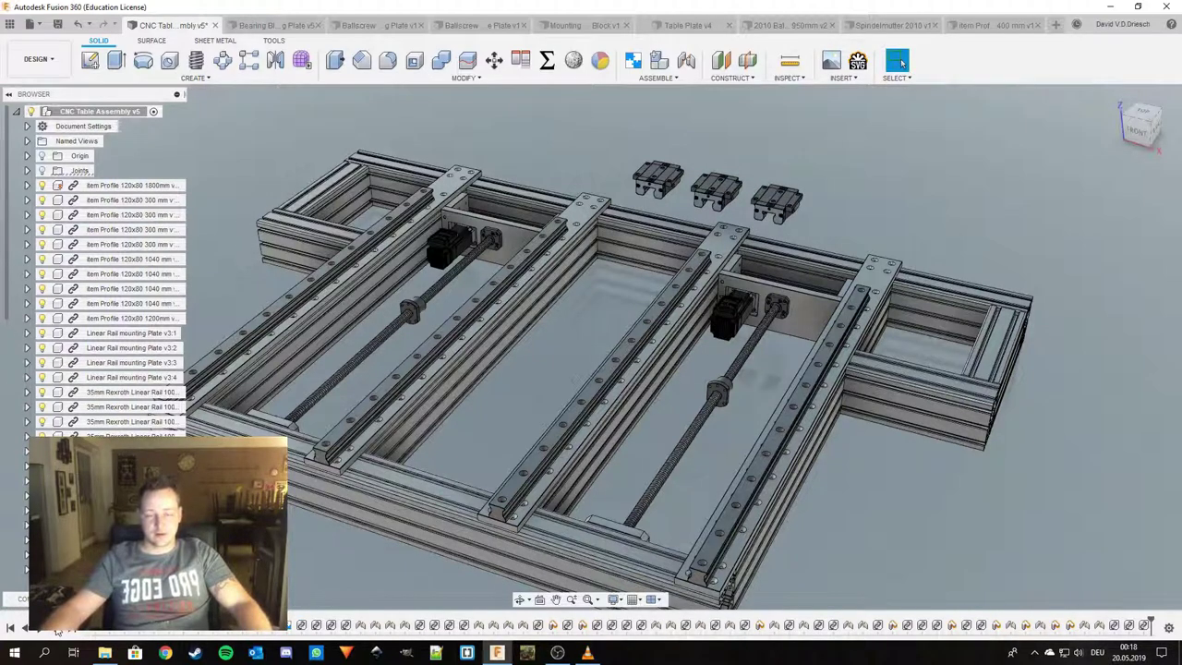
pyautogui.click(57, 627)
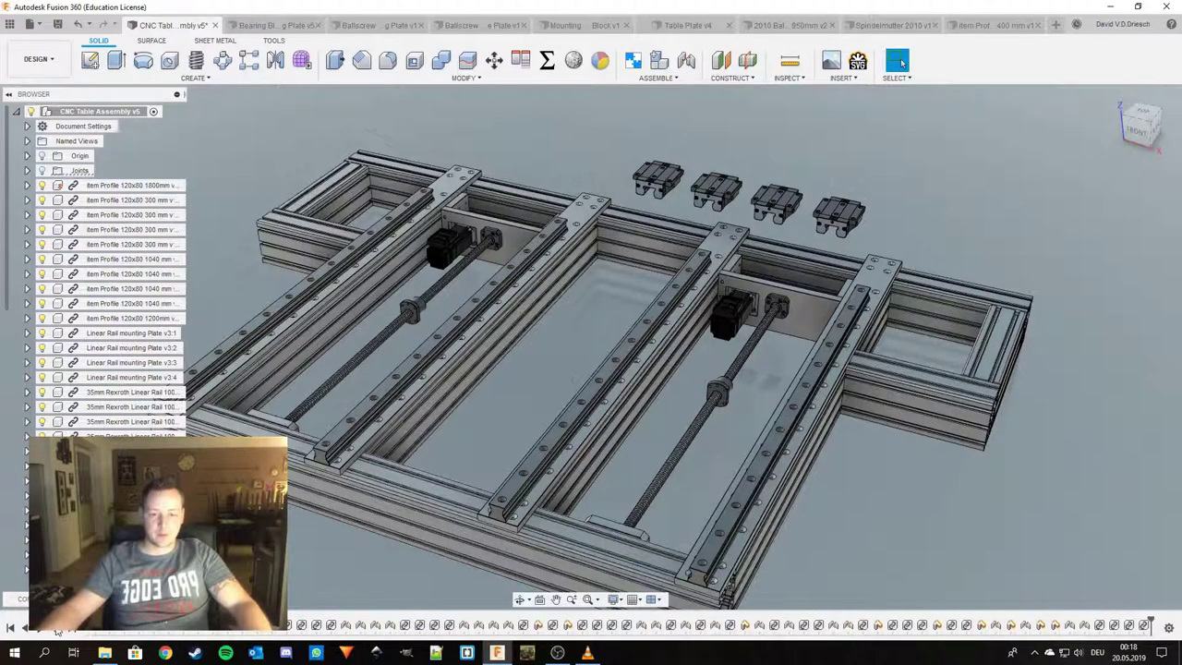
pyautogui.click(56, 627)
pyautogui.click(57, 628)
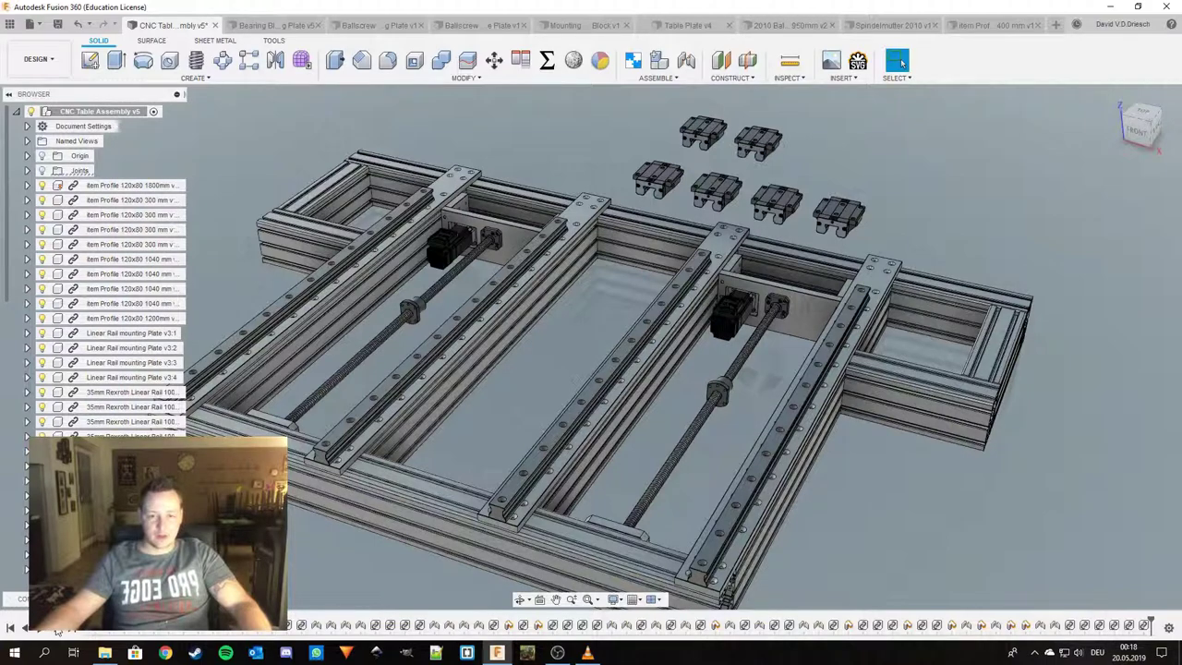
pyautogui.click(57, 627)
pyautogui.click(57, 628)
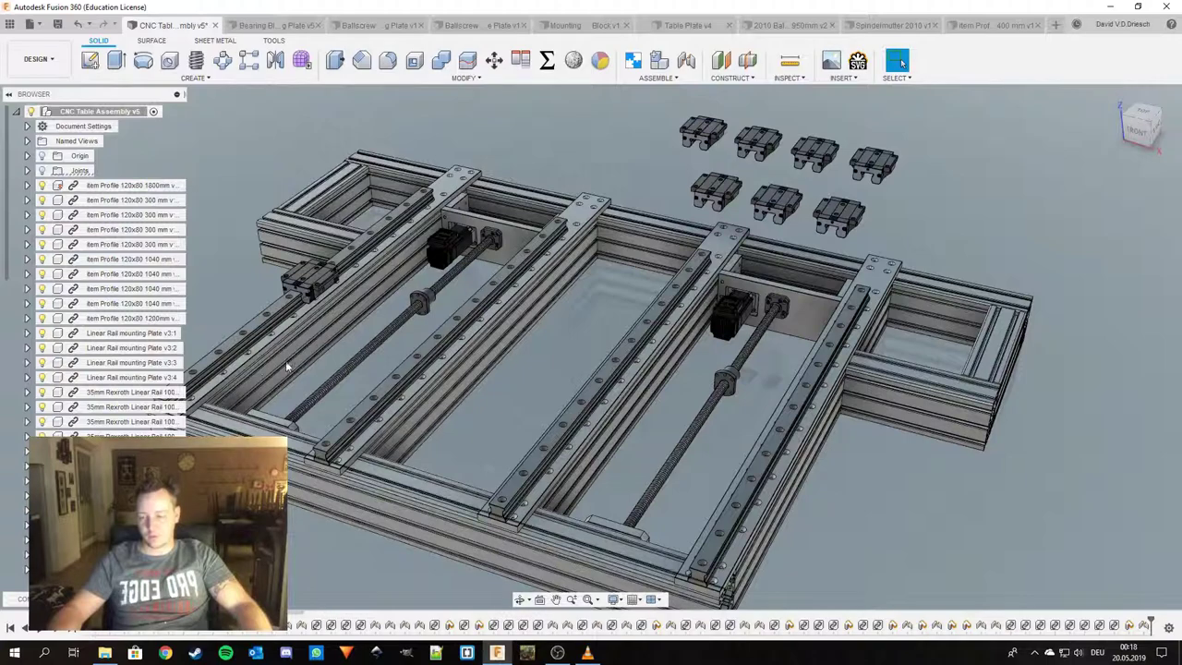
# Step the design history forward through the joints that place the carriages in pairs on the four linear rails.
pyautogui.click(55, 628)
pyautogui.click(55, 627)
pyautogui.click(55, 628)
pyautogui.click(57, 630)
pyautogui.click(57, 630)
pyautogui.click(57, 631)
pyautogui.click(57, 630)
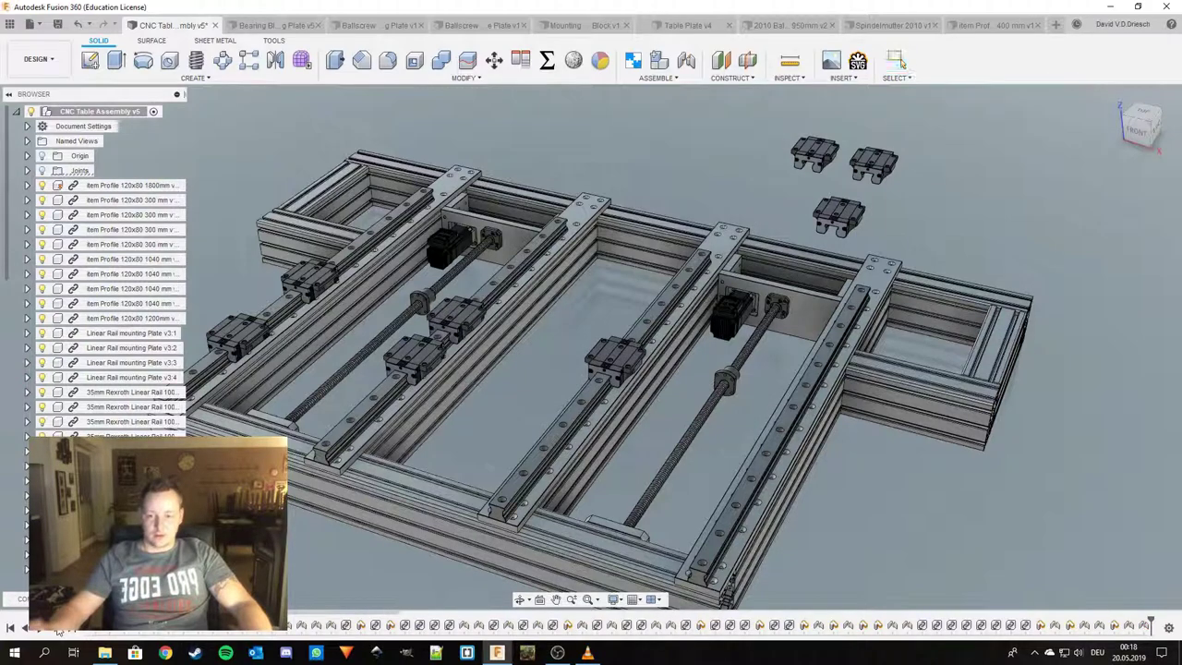
pyautogui.click(57, 630)
pyautogui.click(58, 630)
pyautogui.click(57, 630)
pyautogui.click(57, 630)
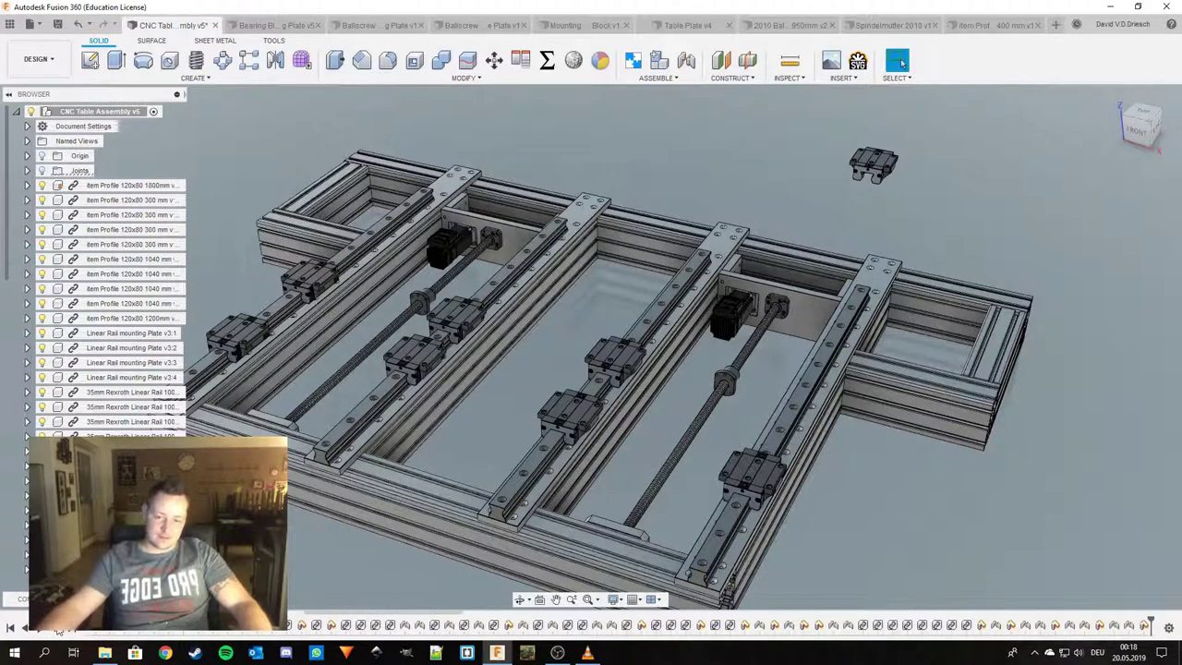
pyautogui.click(57, 631)
pyautogui.click(57, 630)
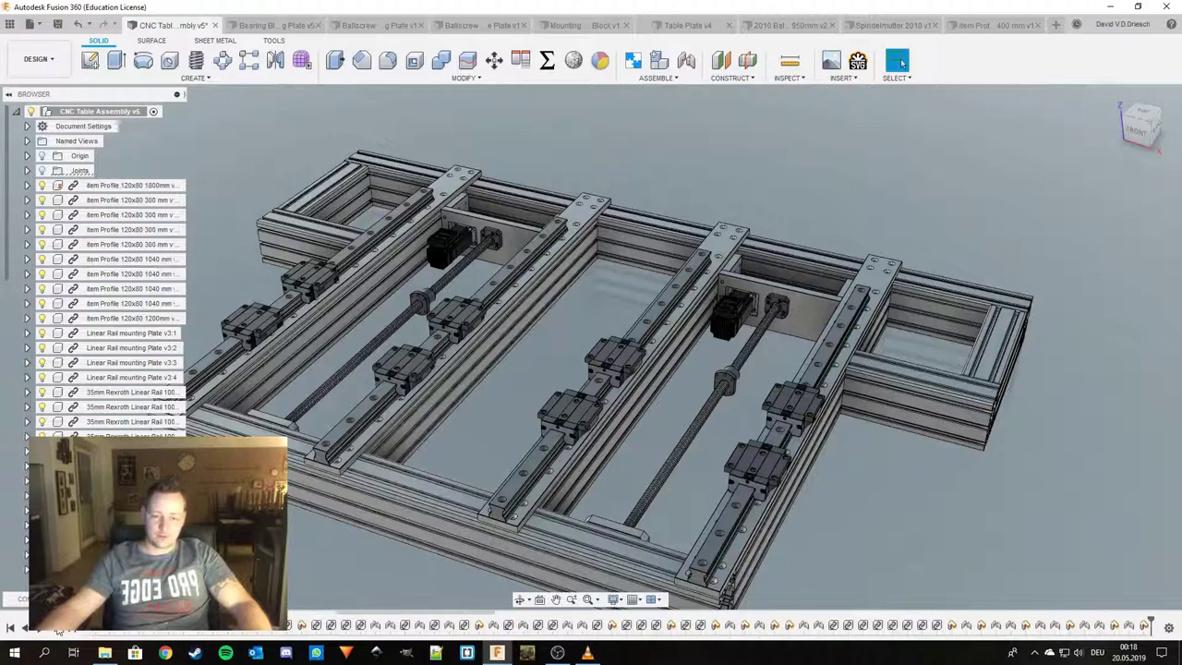
# Advance the design history to the insertion of the first ballscrew mounting plate above the table.
pyautogui.click(57, 630)
pyautogui.click(58, 630)
pyautogui.click(57, 630)
pyautogui.moveTo(374, 466); pyautogui.dragTo(484, 482, button='middle')
pyautogui.press('Escape')
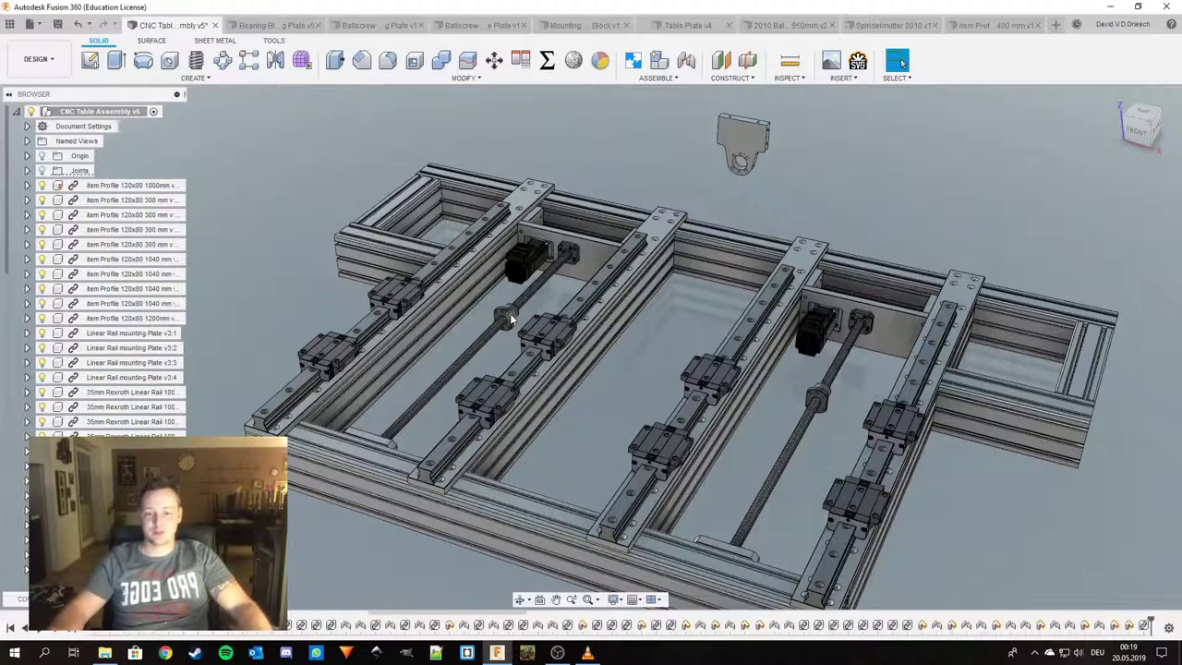
# Inspect the Ballscrew Mounting Plate design, and return to the CNC Table Assembly to view the inserted plate above the frame.
pyautogui.click(364, 26)
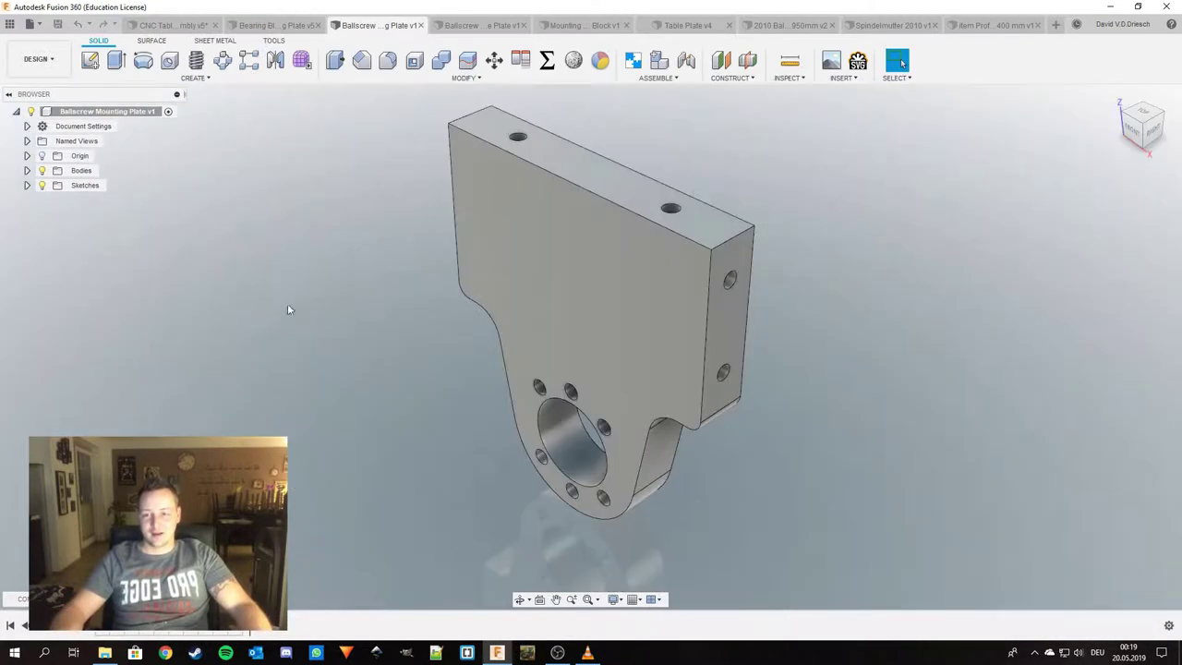
pyautogui.moveTo(612, 351)
pyautogui.keyDown('shift'); pyautogui.mouseDown(button='middle')
pyautogui.moveTo(618, 319)
pyautogui.moveTo(723, 266)
pyautogui.moveTo(624, 300)
pyautogui.moveTo(607, 364)
pyautogui.mouseUp(button='middle'); pyautogui.keyUp('shift')
pyautogui.click(171, 26)
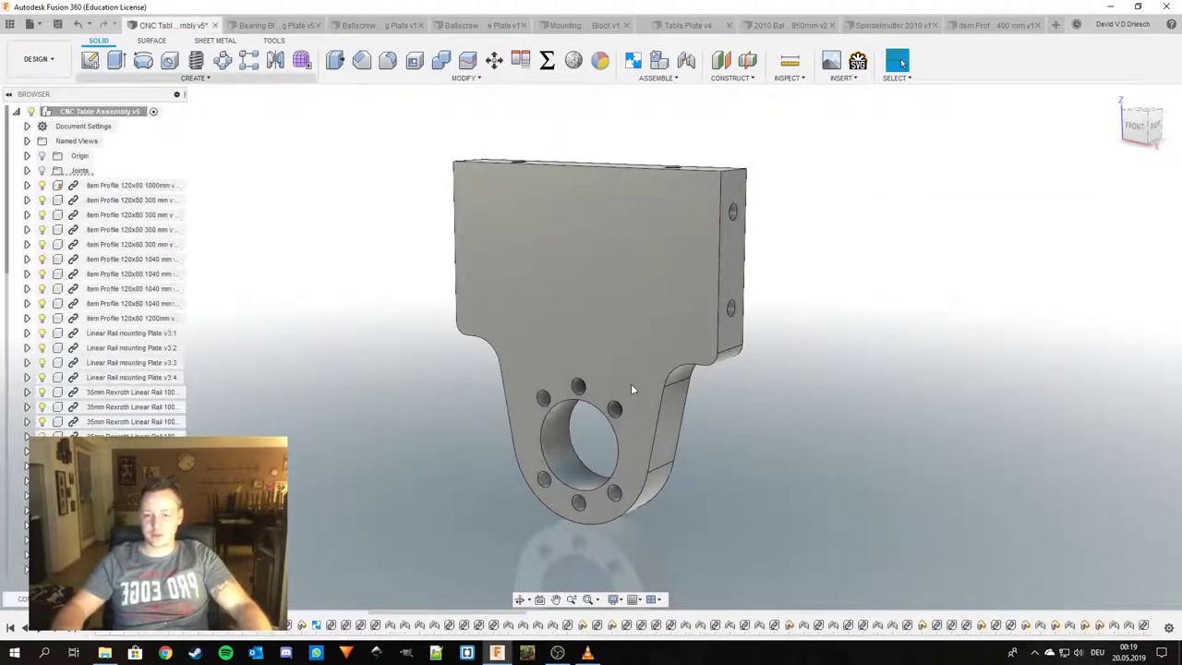
pyautogui.scroll(1, 659, 187)
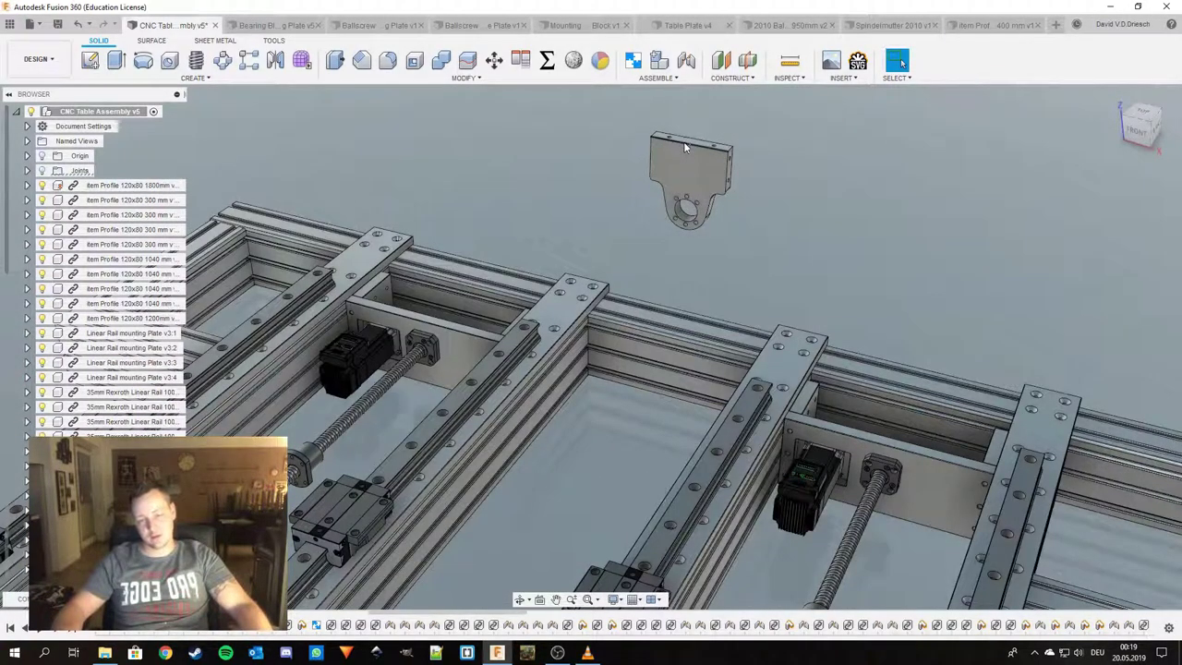
pyautogui.scroll(-1, 688, 150)
pyautogui.moveTo(757, 169); pyautogui.dragTo(860, 175, button='middle')
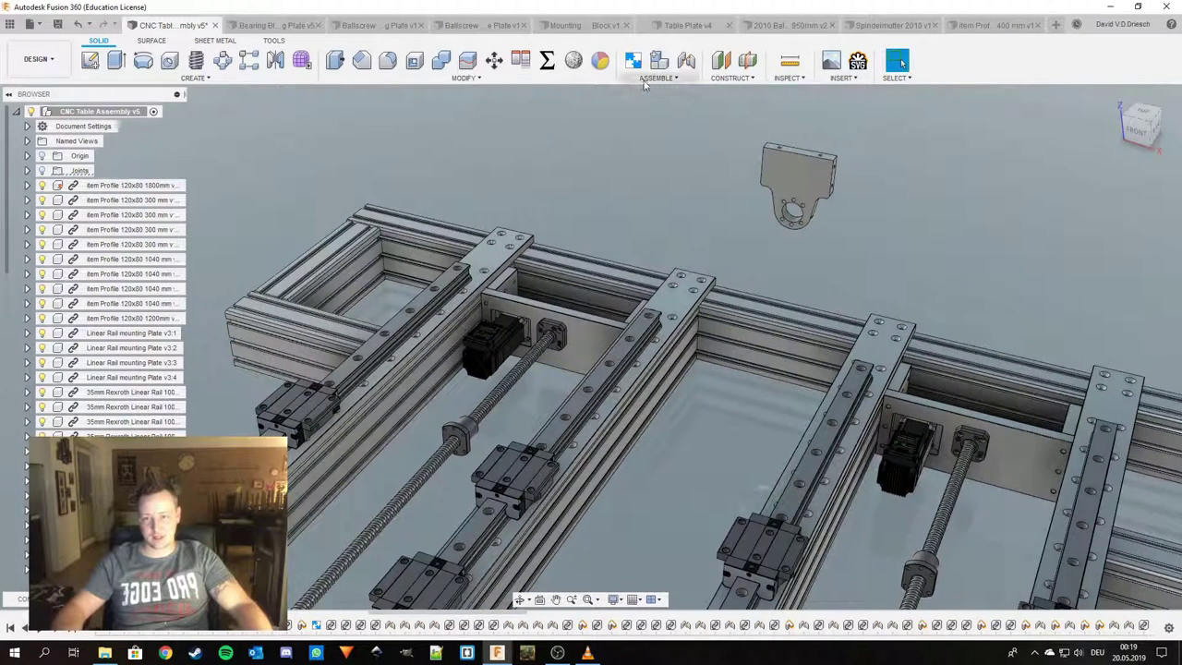
# Measure the distance from a carriage's top face to a point on the ballscrew nut, with snap points shown.
pyautogui.click(789, 60)
pyautogui.scroll(5, 439, 416)
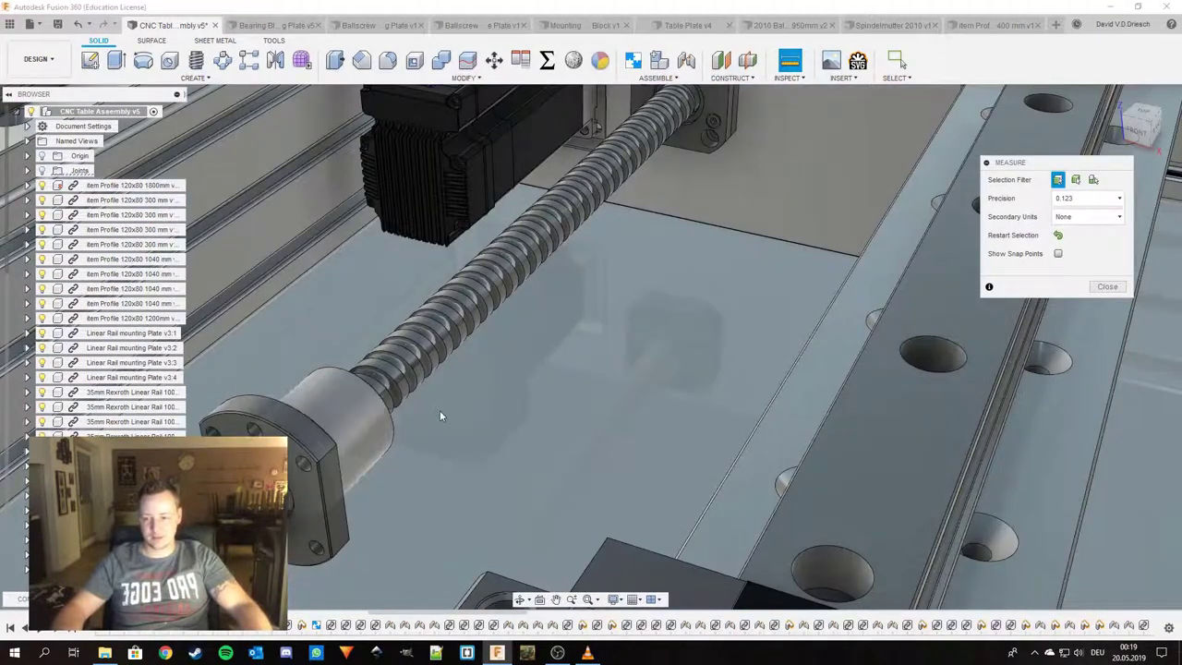
pyautogui.scroll(-6, 440, 415)
pyautogui.scroll(2, 288, 403)
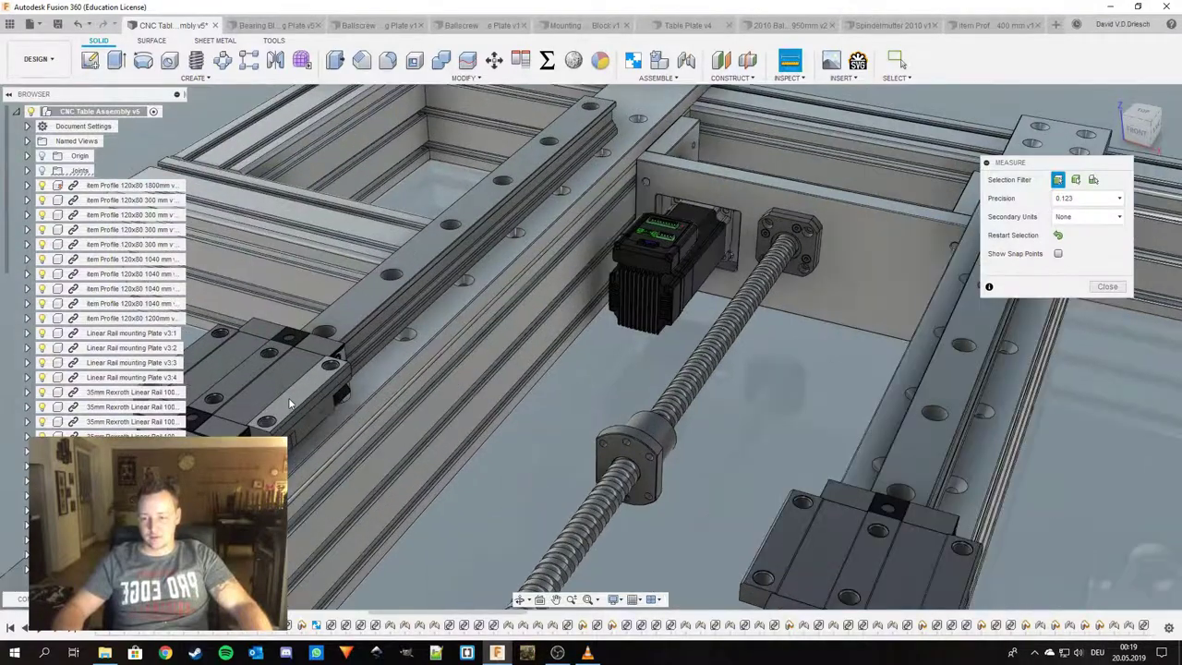
pyautogui.click(288, 402)
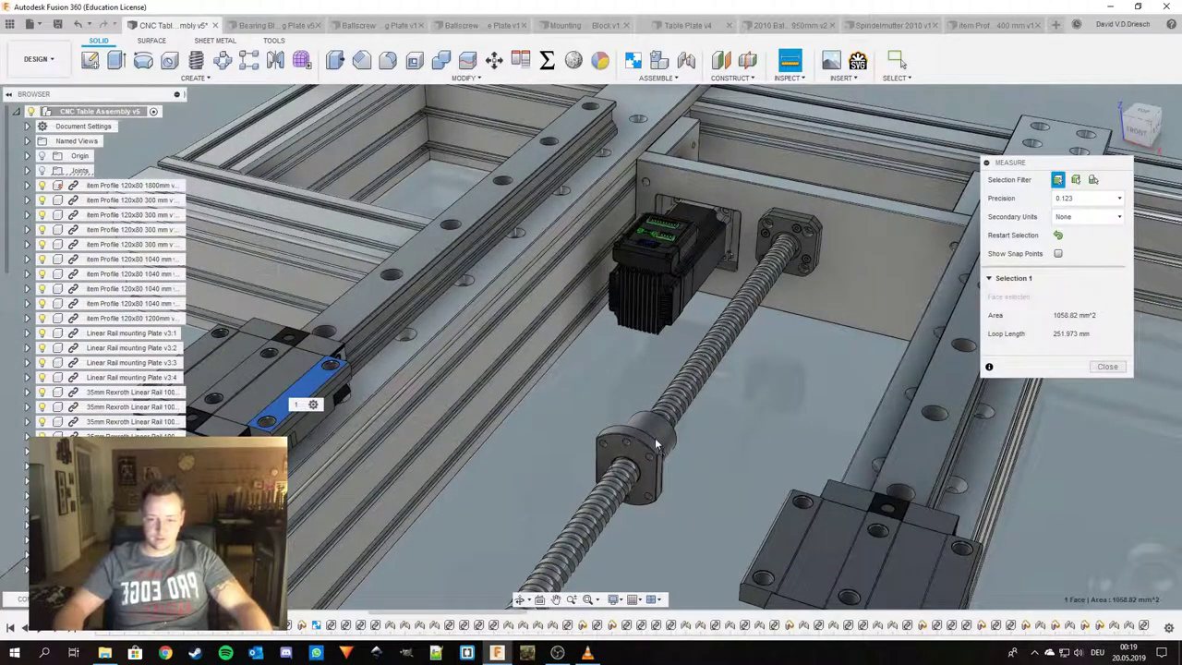
pyautogui.scroll(2, 655, 445)
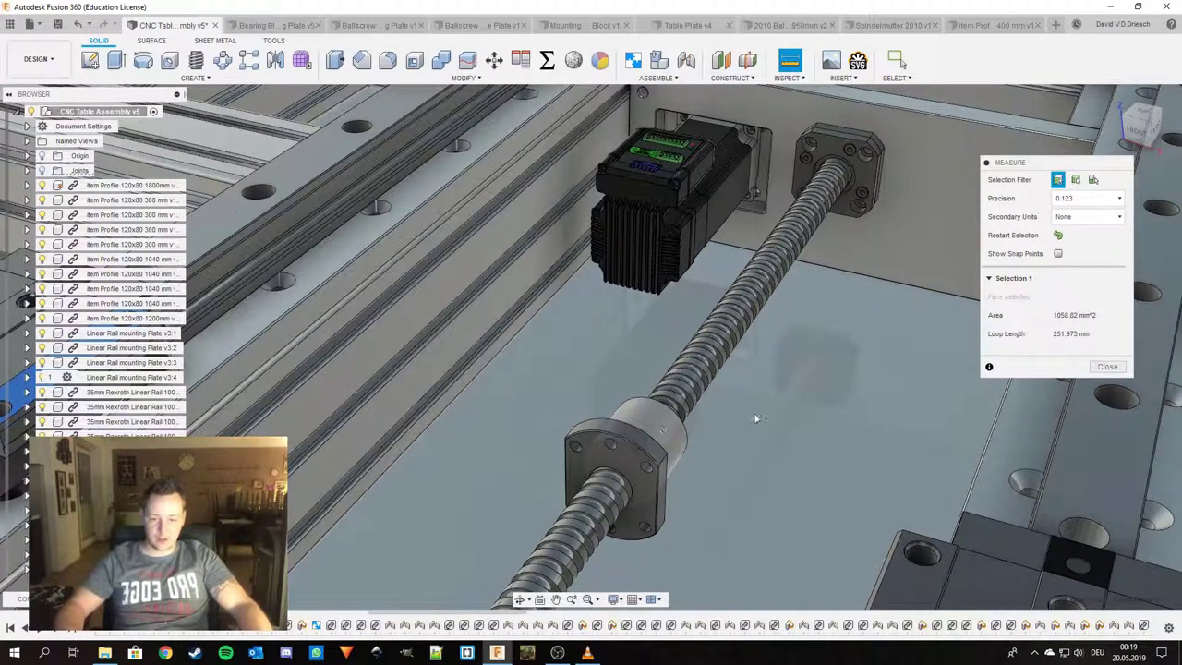
pyautogui.click(1057, 254)
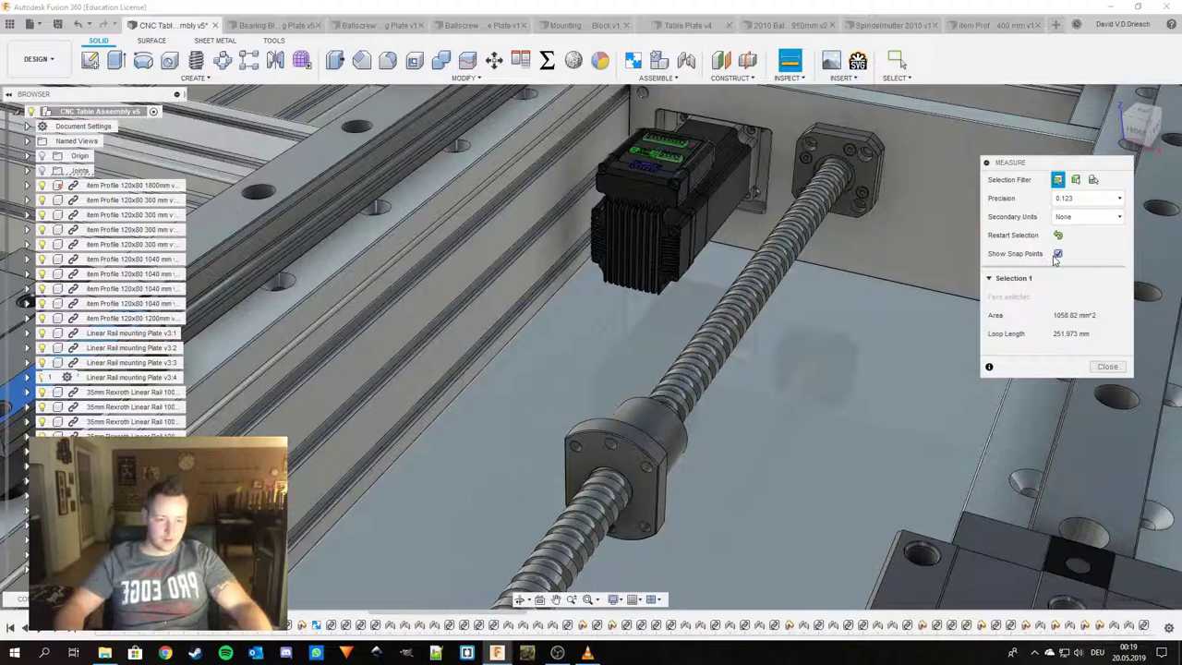
pyautogui.click(649, 422)
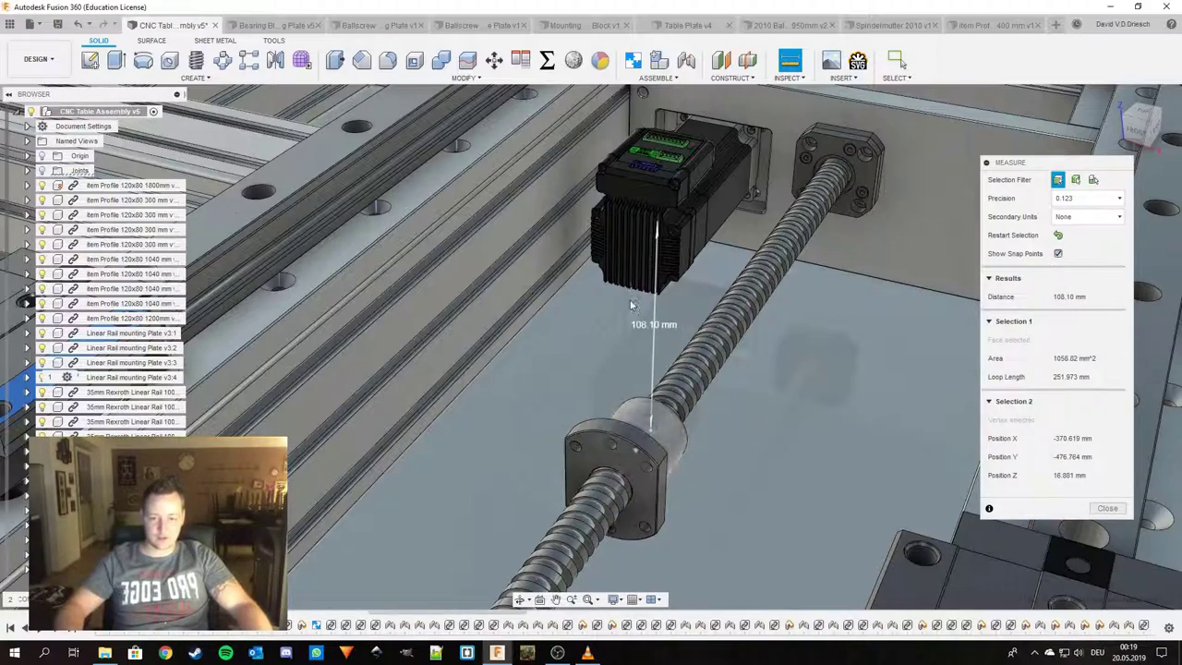
pyautogui.scroll(-5, 639, 332)
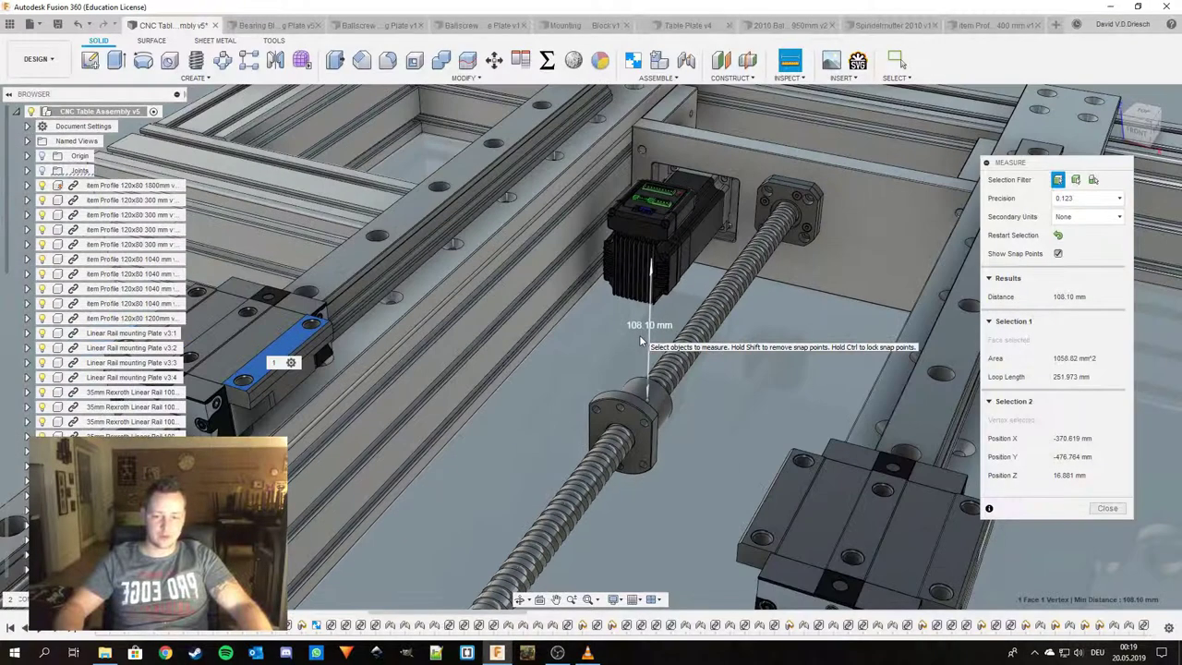
pyautogui.click(1107, 508)
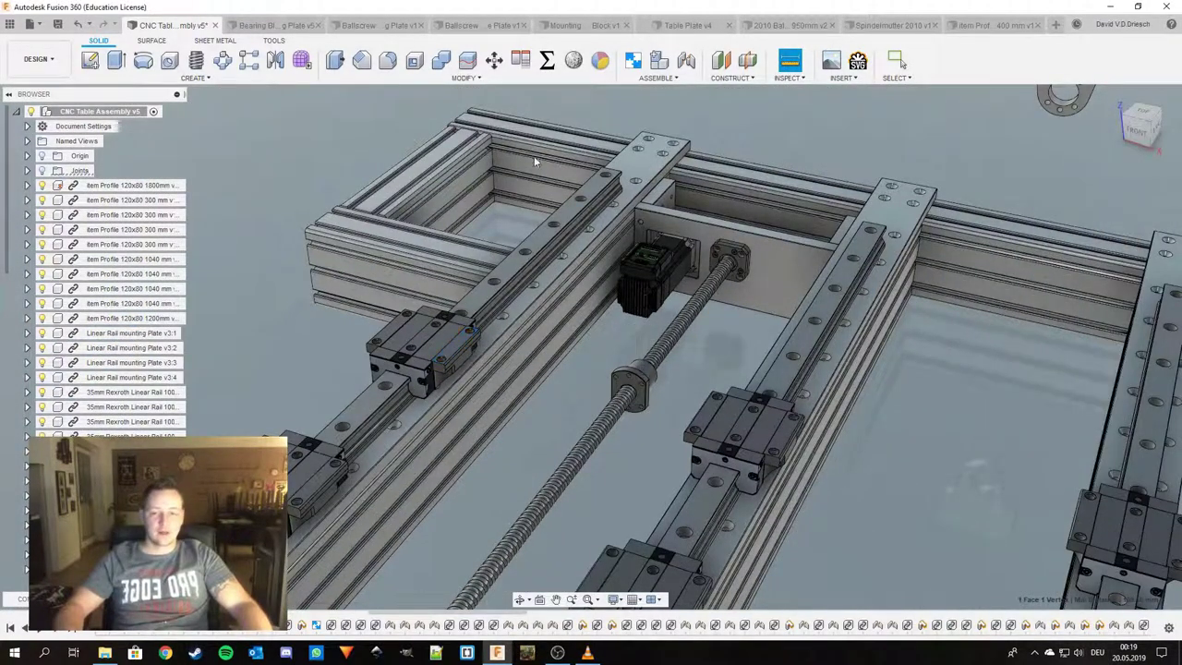
# Open the Ballscrew Mounting Plate design, rewind its history to the start, and advance to the first sketch with the plate outline and holes.
pyautogui.click(365, 25)
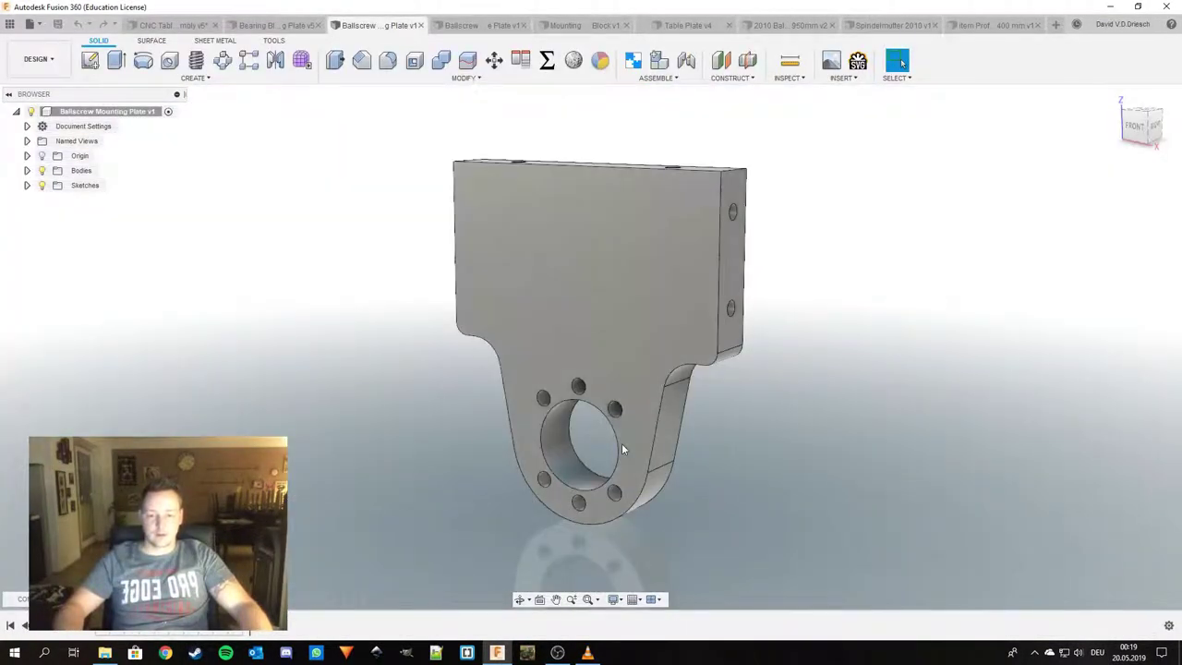
pyautogui.keyDown('shift'); pyautogui.moveTo(599, 439); pyautogui.dragTo(615, 437, button='middle'); pyautogui.keyUp('shift')
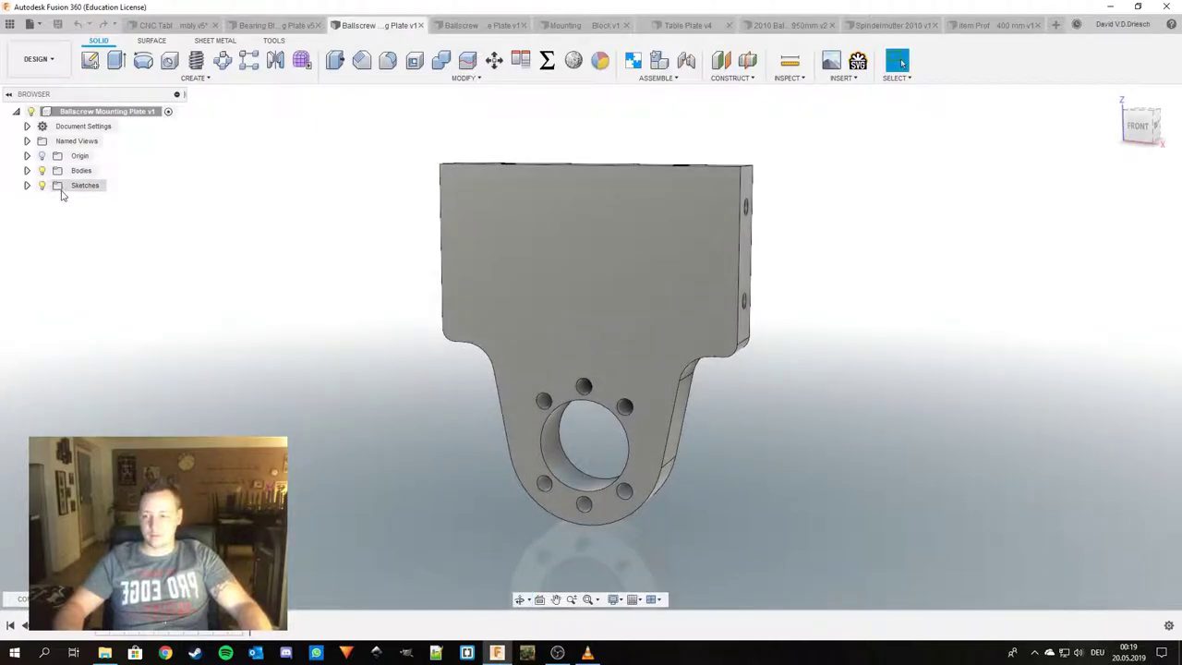
pyautogui.click(11, 625)
pyautogui.click(56, 627)
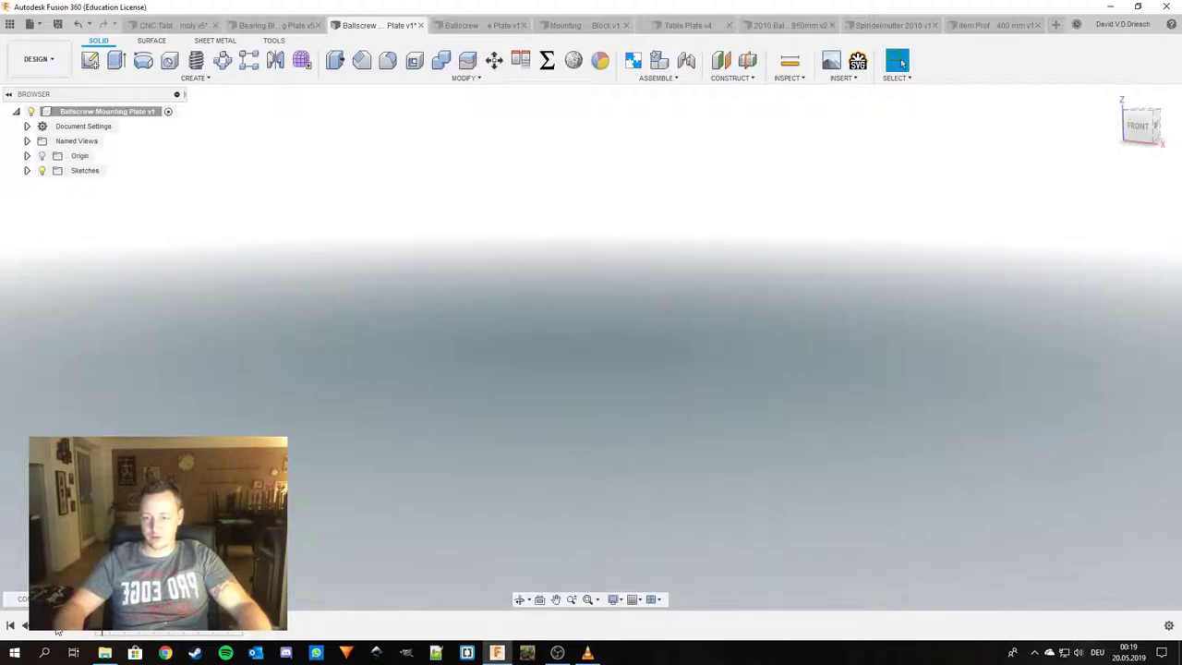
pyautogui.click(58, 629)
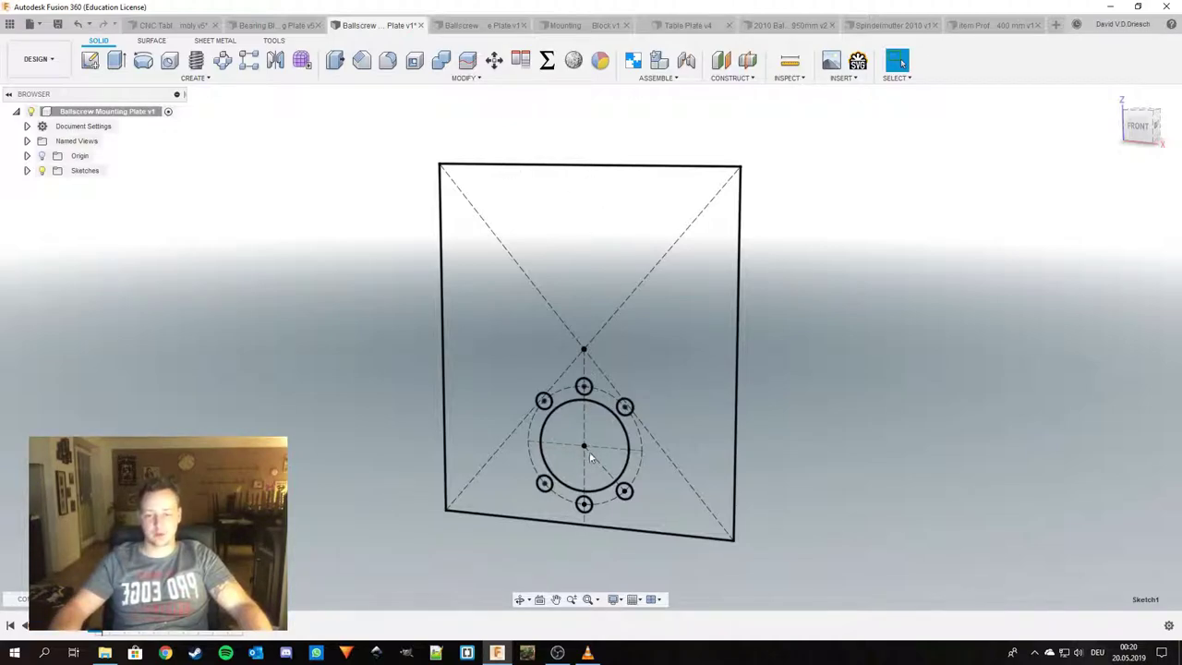
# Step the plate's history forward through its extruded body, rounded corners, side holes and top-edge holes.
pyautogui.click(57, 627)
pyautogui.click(58, 629)
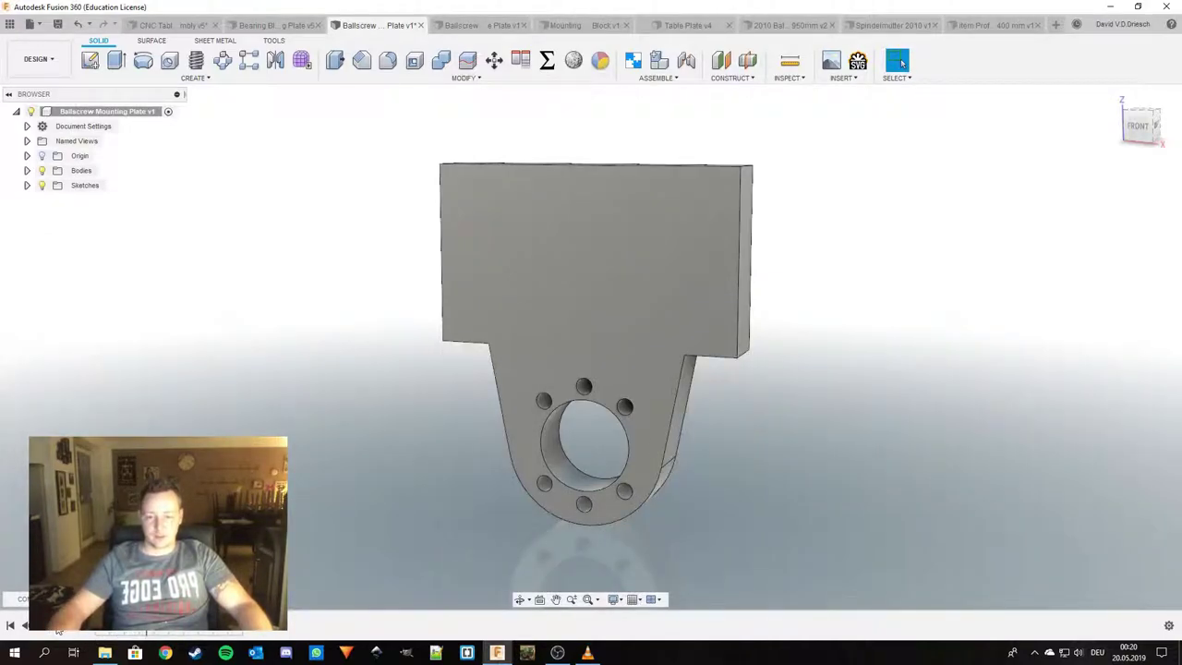
pyautogui.click(58, 629)
pyautogui.click(57, 630)
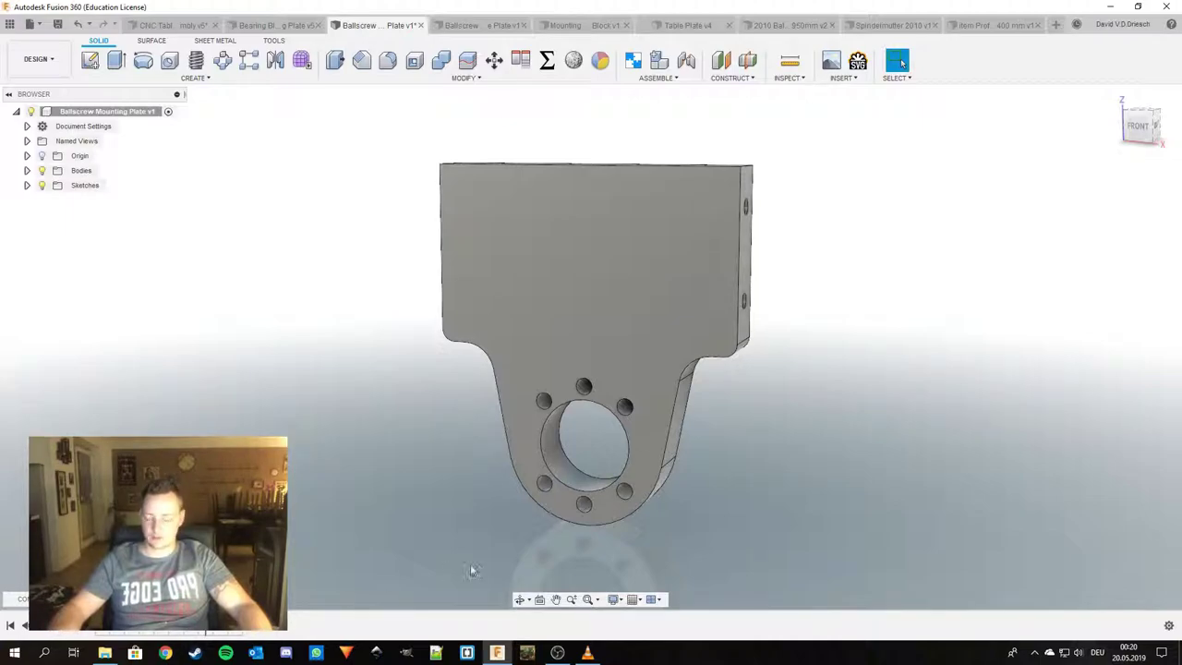
pyautogui.keyDown('shift'); pyautogui.moveTo(548, 534); pyautogui.dragTo(533, 557, button='middle'); pyautogui.keyUp('shift')
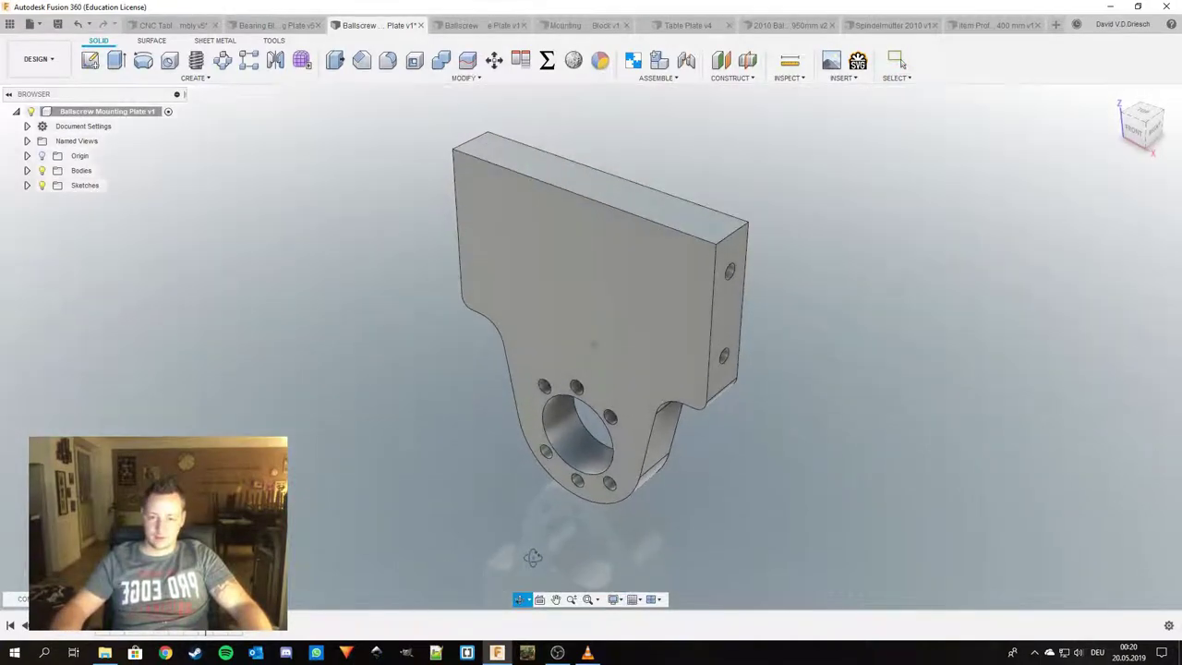
pyautogui.click(57, 629)
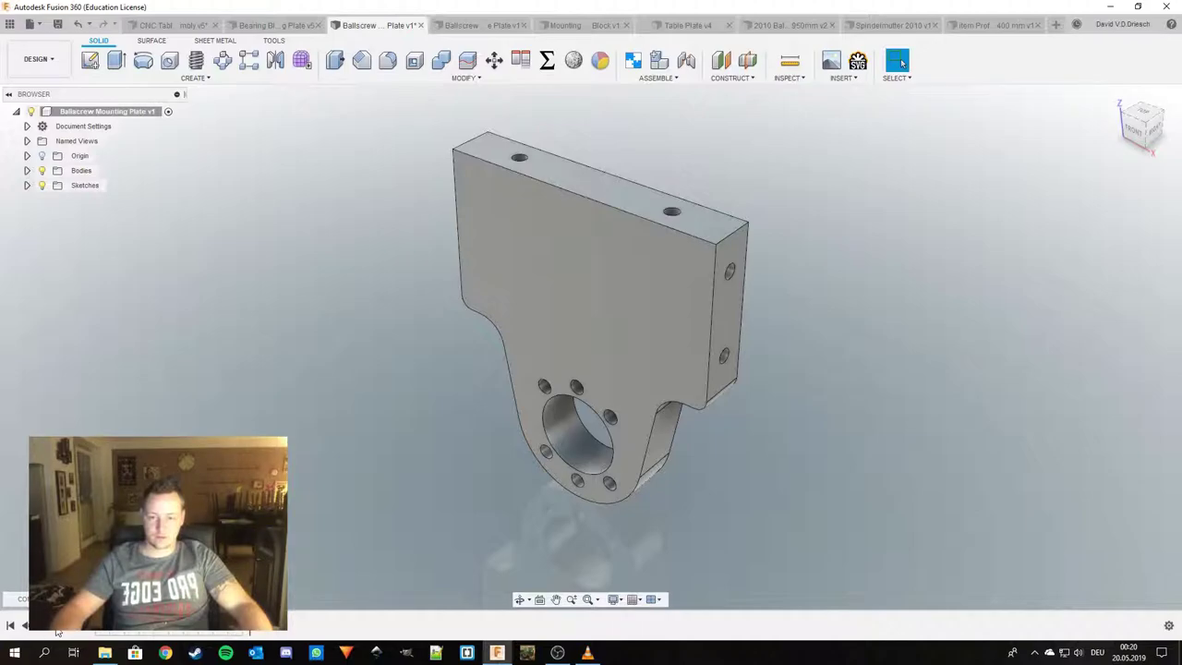
# Return to the CNC Table Assembly and advance its design history to the insertion of the second ballscrew mounting plate.
pyautogui.click(158, 25)
pyautogui.scroll(-5, 739, 359)
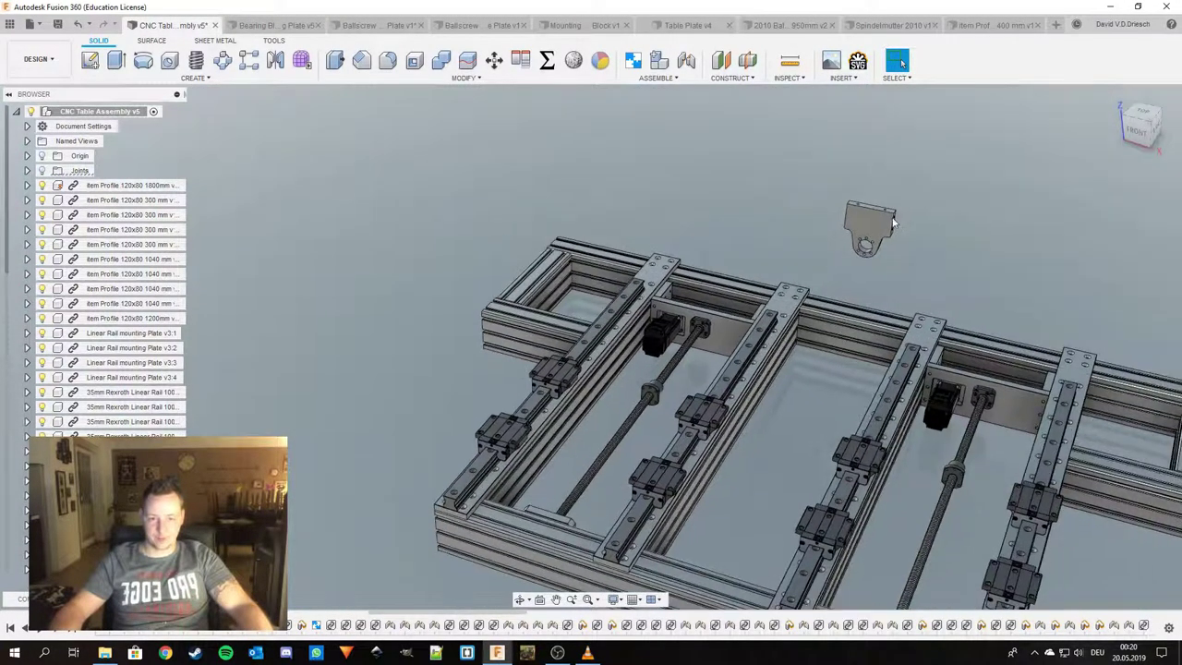
pyautogui.click(57, 629)
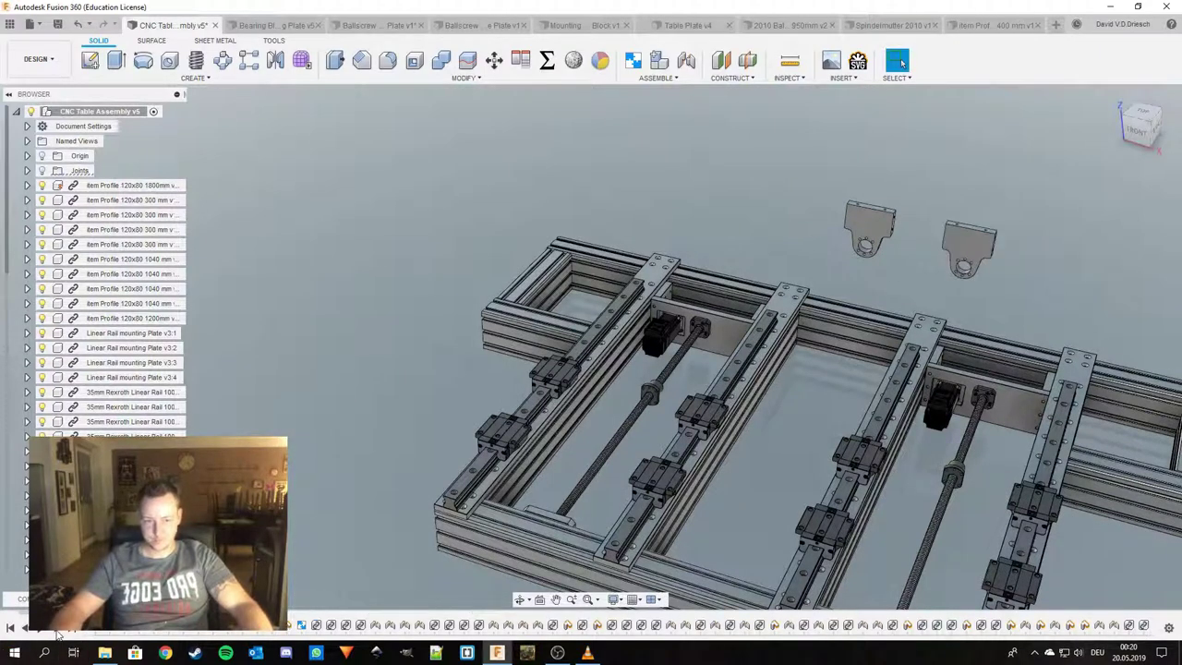
# Advance the assembly history to the insertion of the ballscrew side plate and open the Ballscrew Mounting Plate Side design.
pyautogui.click(58, 629)
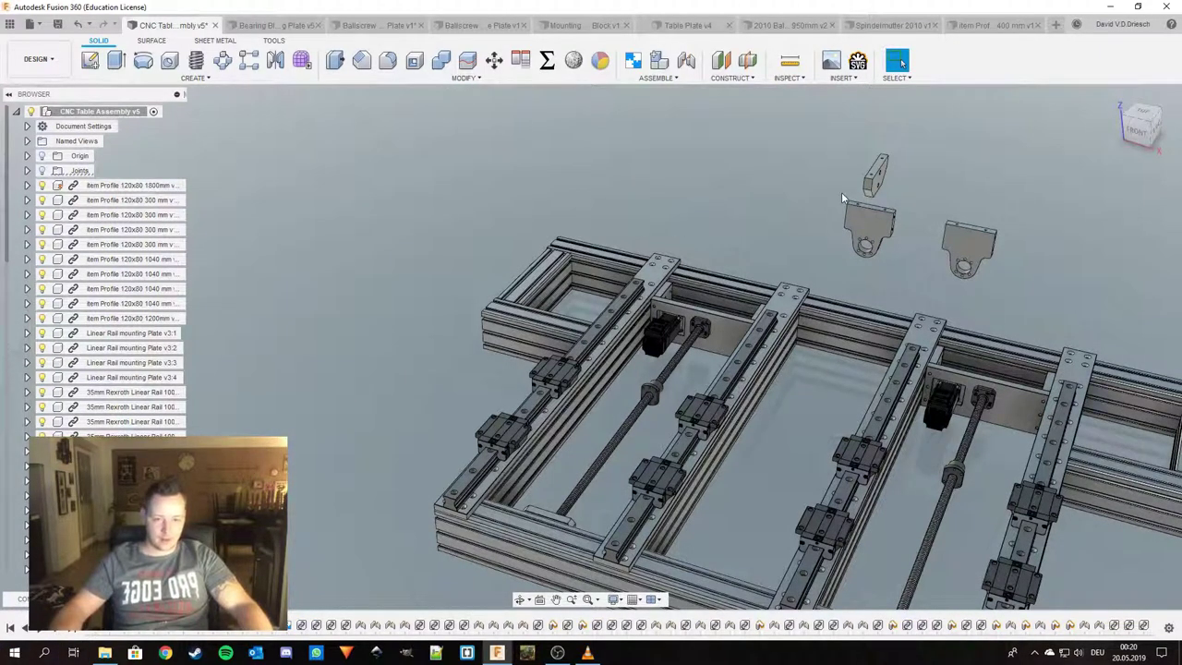
pyautogui.scroll(5, 900, 212)
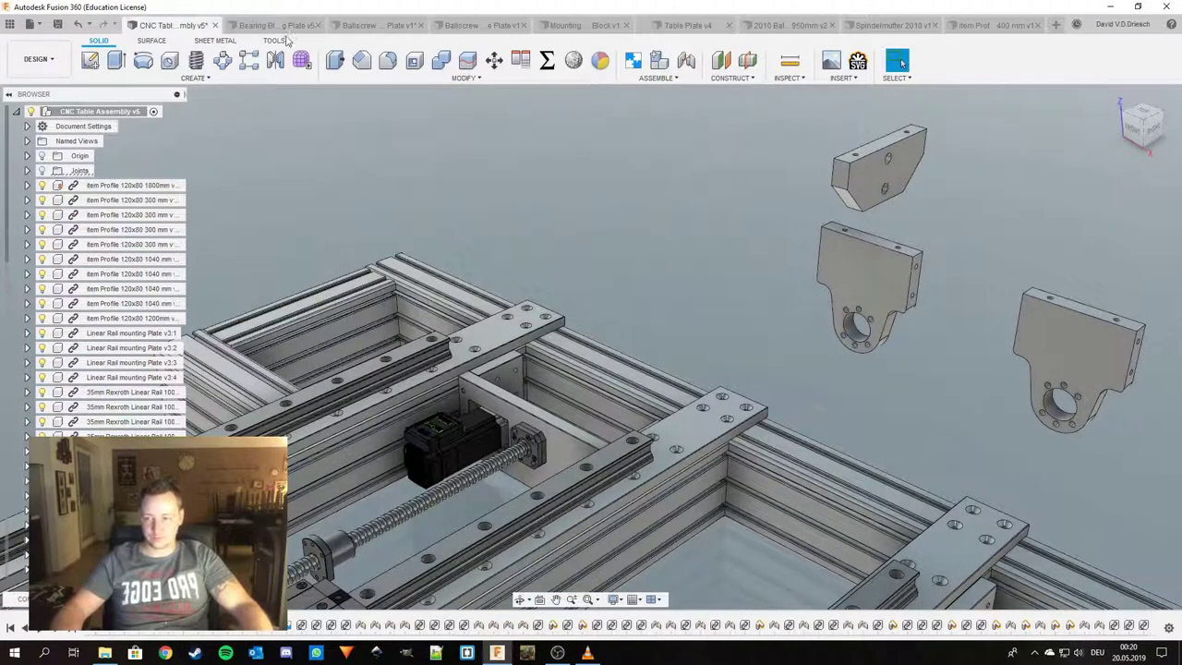
pyautogui.click(580, 27)
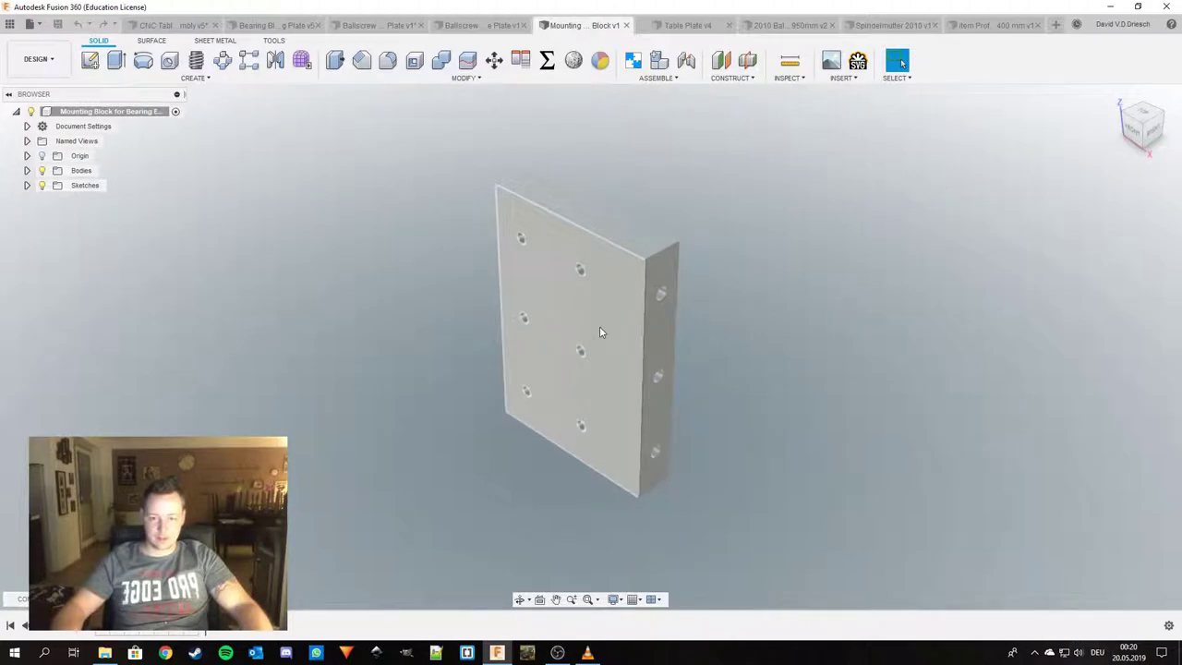
pyautogui.click(461, 24)
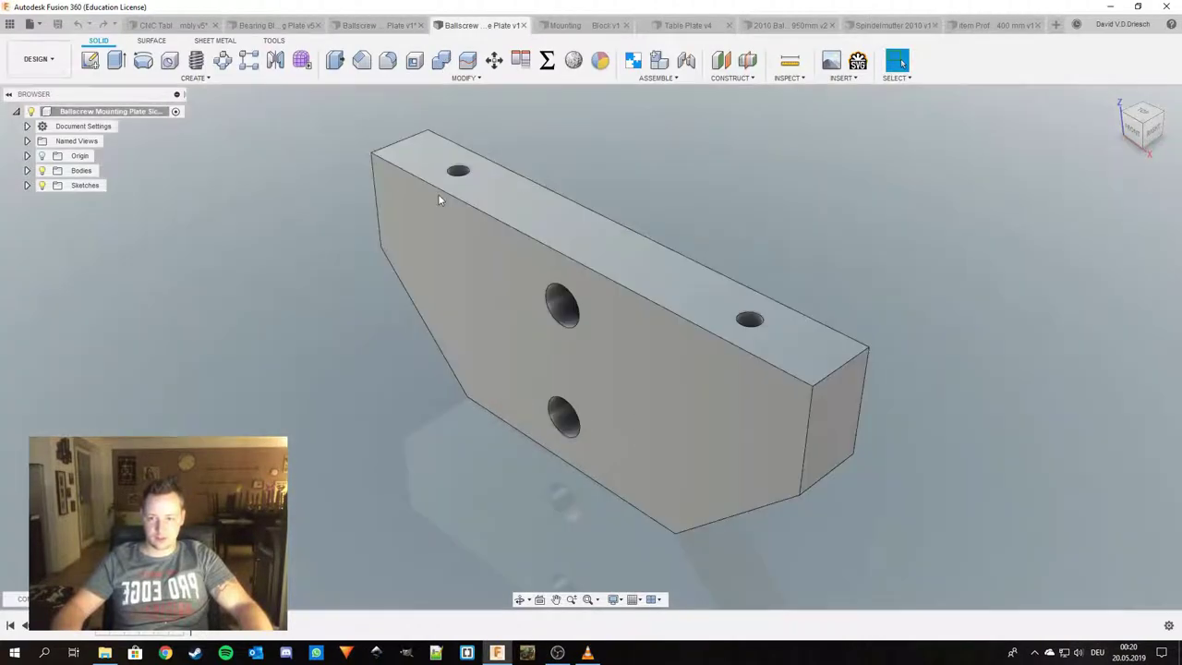
# Examine the side plate's two through holes and compare them with the side holes of the Ballscrew Mounting Plate.
pyautogui.scroll(-2, 547, 334)
pyautogui.moveTo(586, 345)
pyautogui.keyDown('shift'); pyautogui.mouseDown(button='middle')
pyautogui.moveTo(658, 305)
pyautogui.moveTo(744, 312)
pyautogui.moveTo(671, 322)
pyautogui.mouseUp(button='middle'); pyautogui.keyUp('shift')
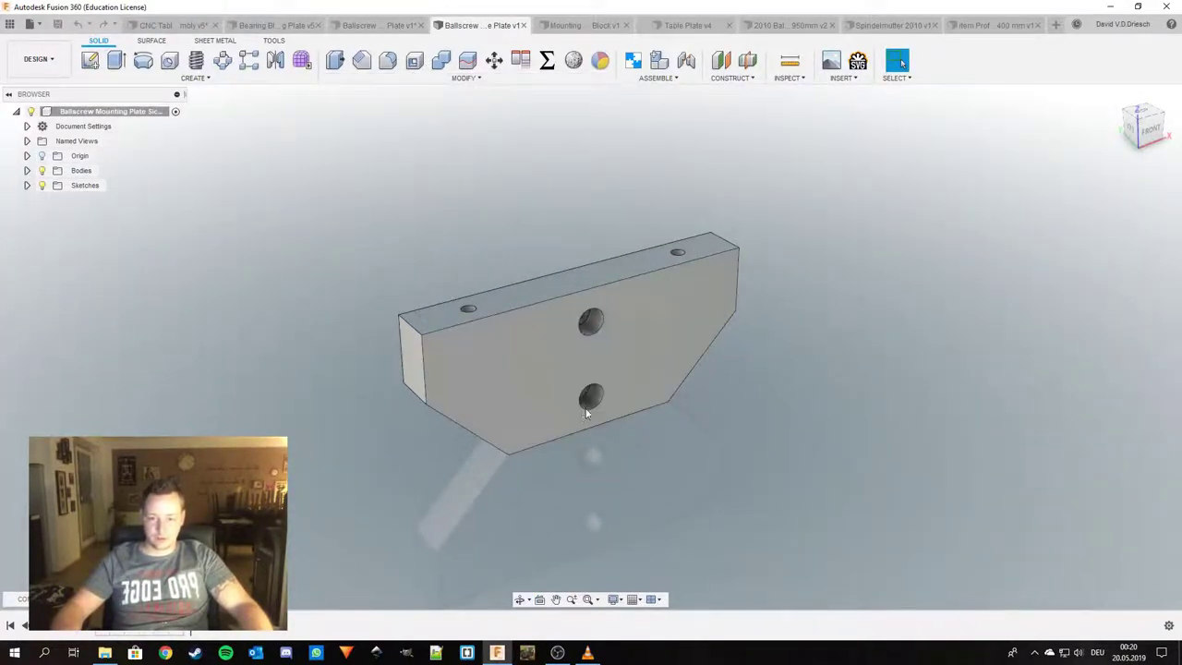
pyautogui.moveTo(591, 320)
pyautogui.keyDown('shift'); pyautogui.mouseDown(button='middle')
pyautogui.moveTo(654, 337)
pyautogui.moveTo(591, 315)
pyautogui.mouseUp(button='middle'); pyautogui.keyUp('shift')
pyautogui.click(365, 25)
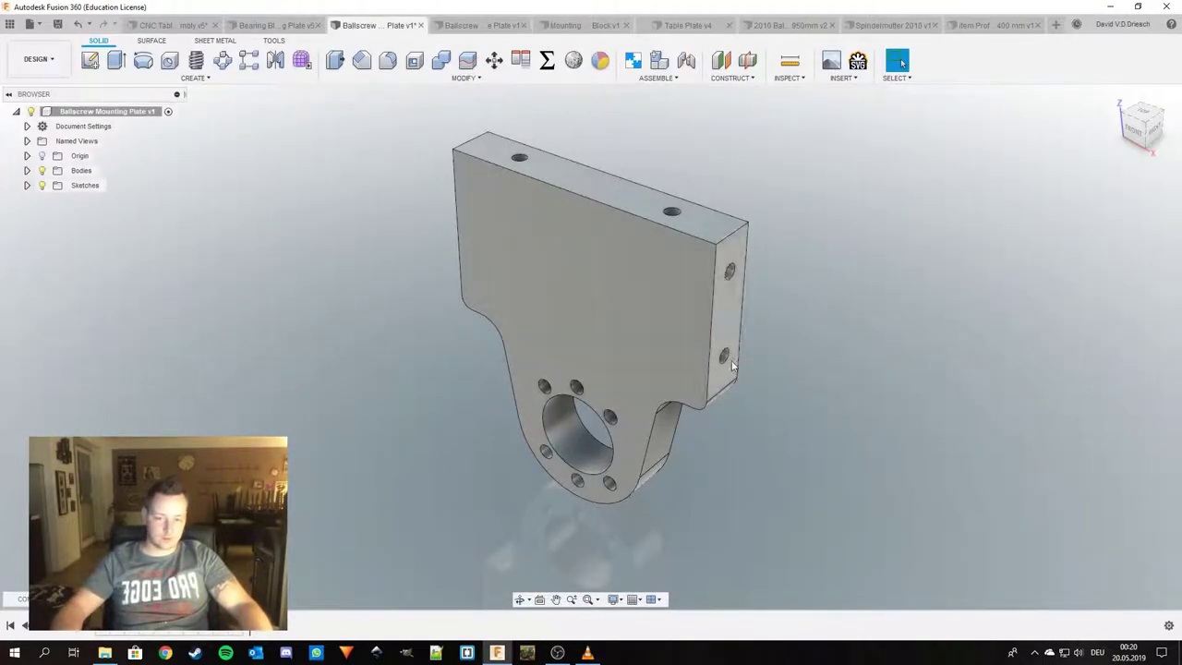
pyautogui.click(461, 25)
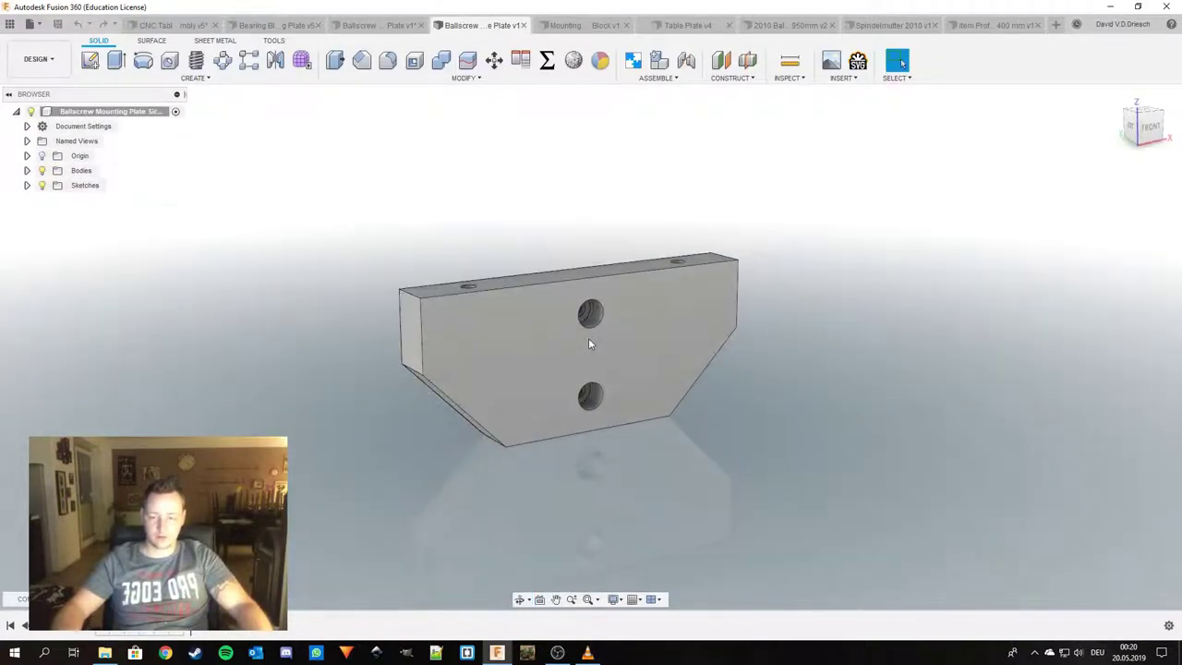
# Return to the CNC Table Assembly and advance its history through the mounting plate joints to the insertion of the table plate.
pyautogui.click(166, 25)
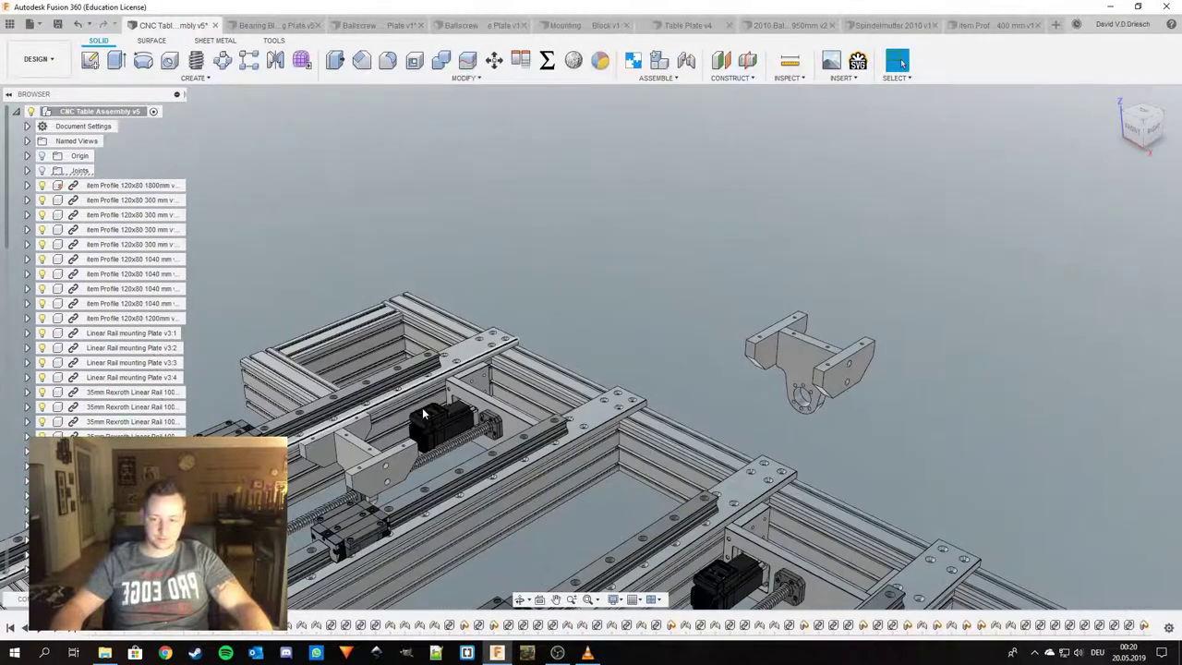
pyautogui.moveTo(568, 346); pyautogui.dragTo(705, 282, button='middle')
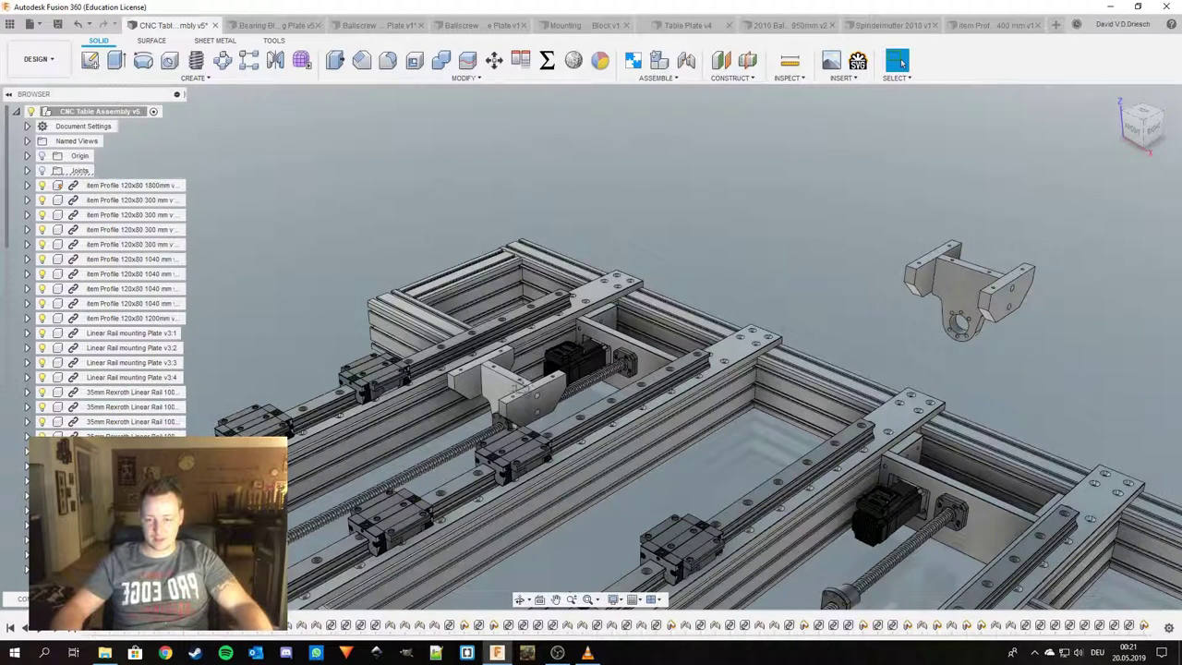
pyautogui.keyDown('shift'); pyautogui.moveTo(519, 387); pyautogui.dragTo(577, 418, button='middle'); pyautogui.keyUp('shift')
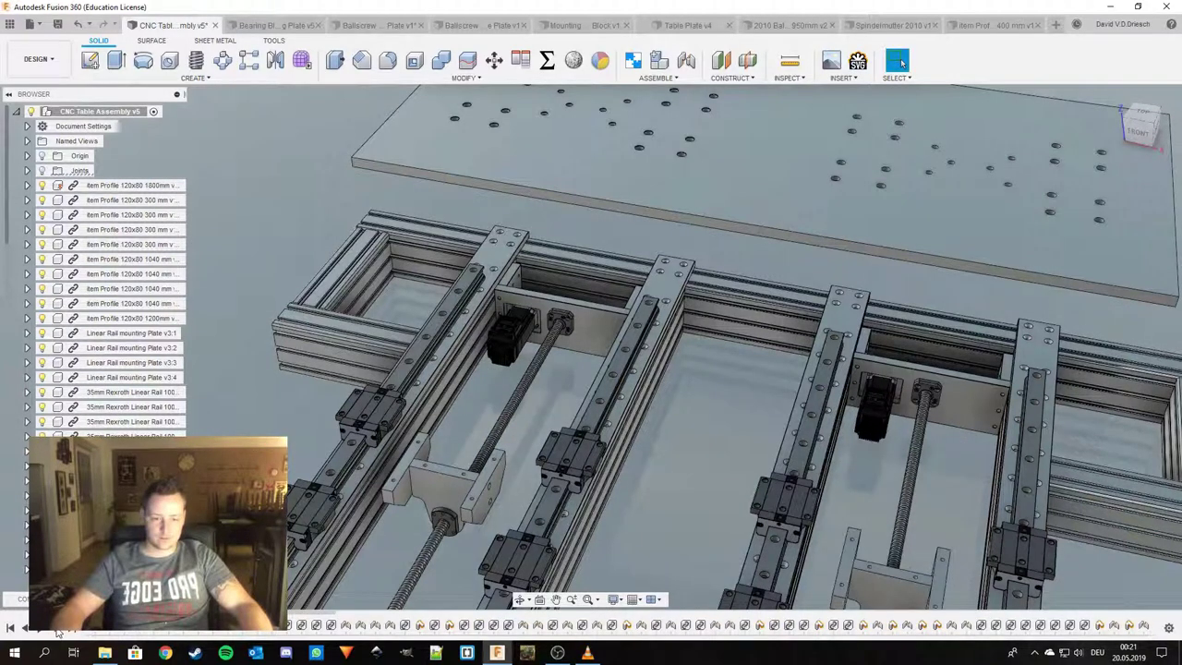
pyautogui.scroll(-3, 414, 495)
pyautogui.moveTo(464, 474); pyautogui.dragTo(458, 416, button='middle')
pyautogui.moveTo(679, 198)
pyautogui.mouseDown()
pyautogui.moveTo(682, 210)
pyautogui.moveTo(694, 195)
pyautogui.mouseUp()
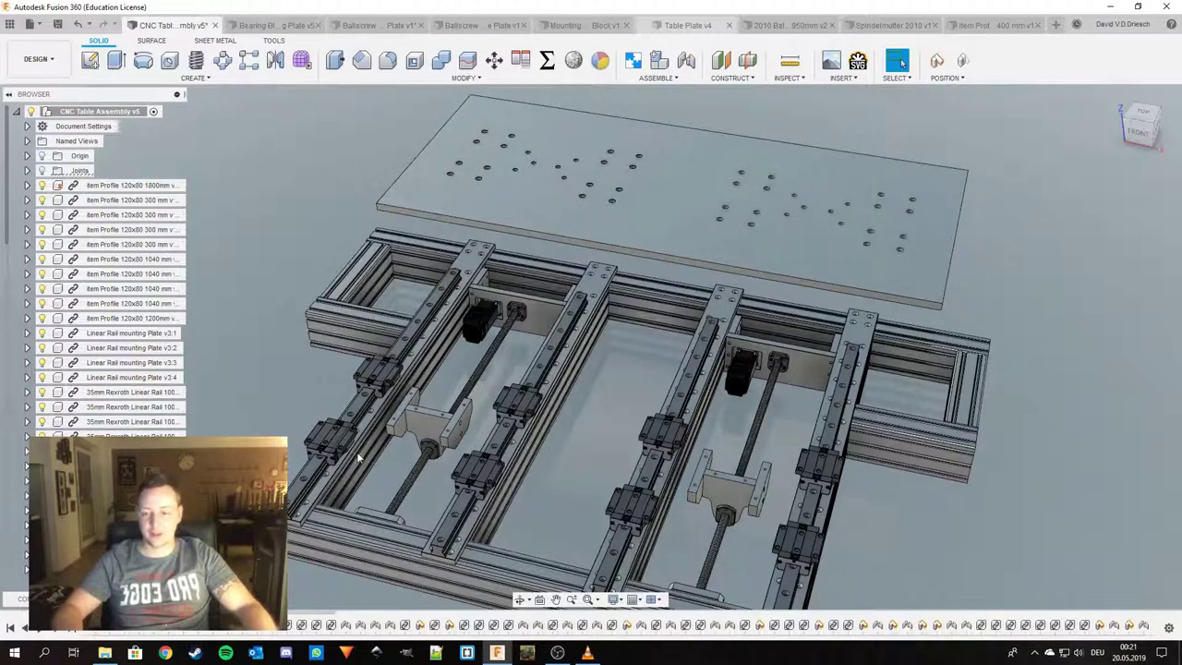
# Examine the mounting holes on the linear rail carriages beside the first ballscrew.
pyautogui.scroll(5, 338, 444)
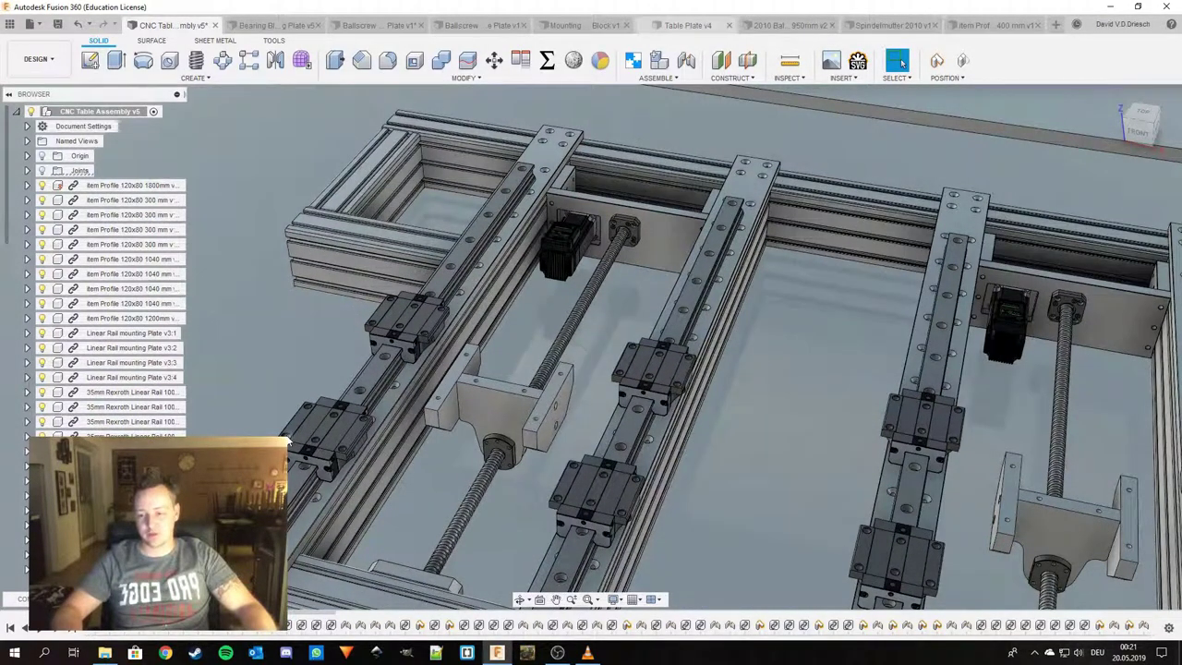
pyautogui.scroll(5, 288, 441)
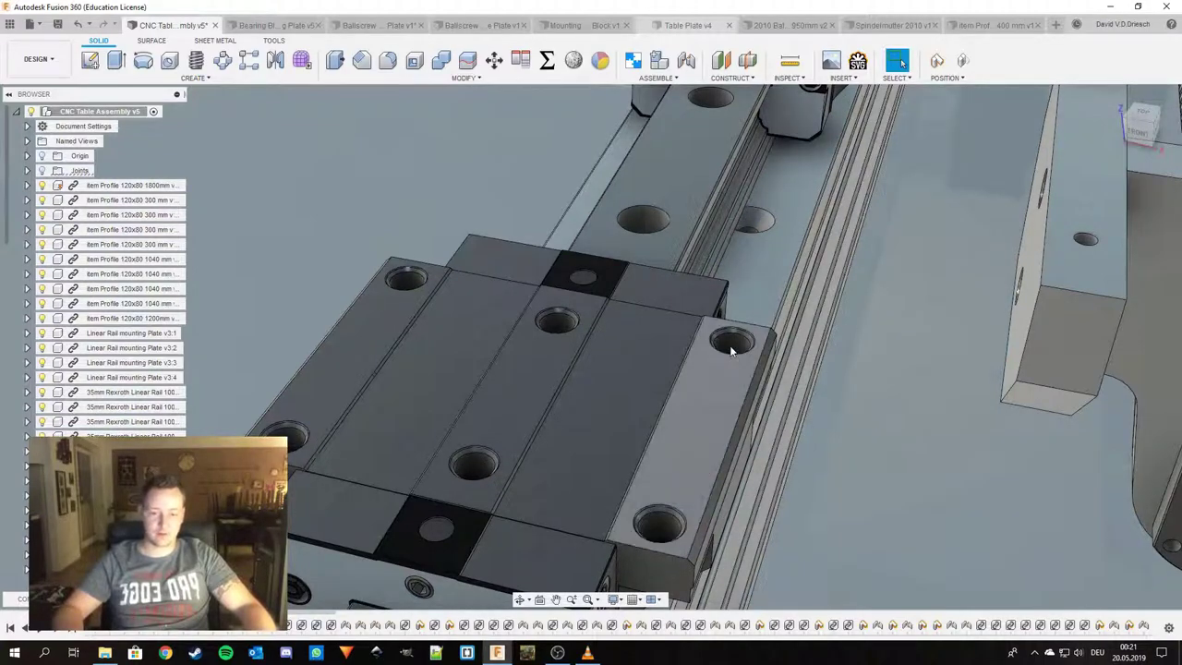
pyautogui.scroll(-5, 681, 417)
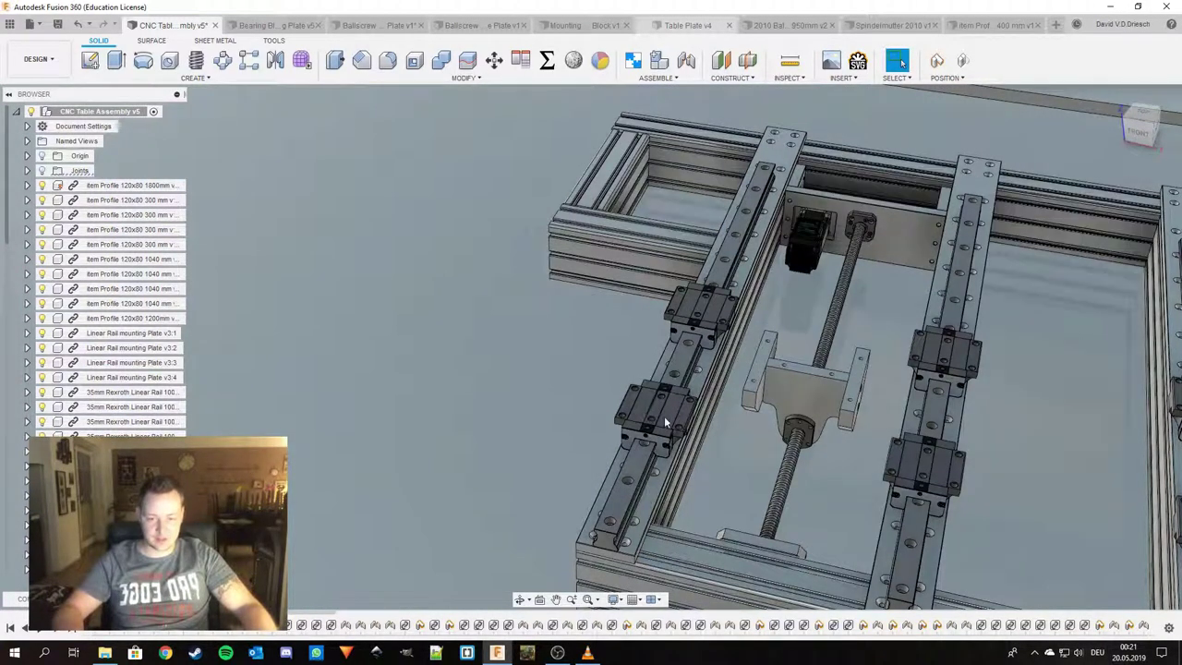
pyautogui.scroll(5, 682, 433)
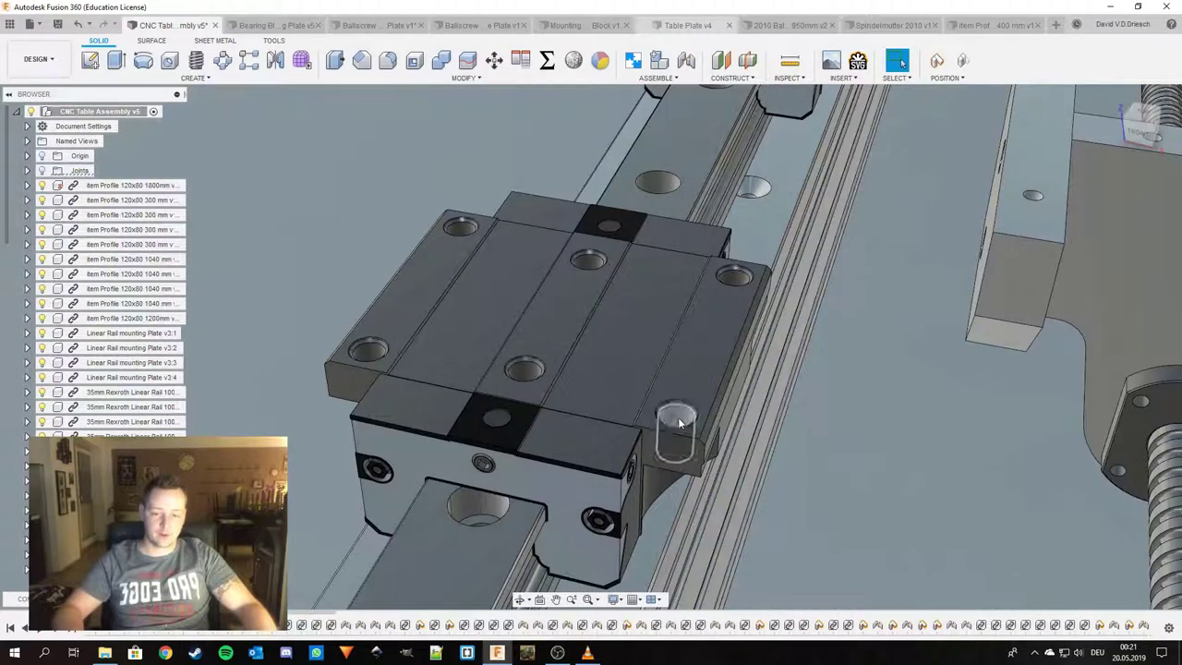
pyautogui.scroll(-4, 680, 423)
pyautogui.scroll(4, 1055, 462)
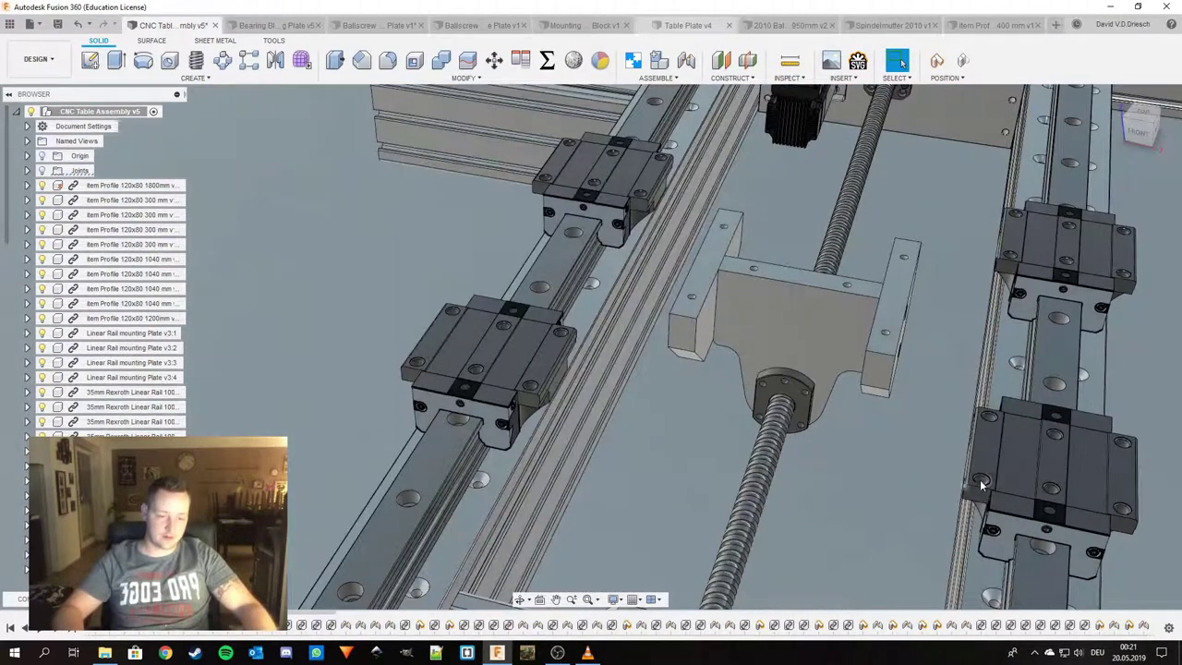
pyautogui.scroll(-4, 980, 480)
pyautogui.scroll(-5, 883, 484)
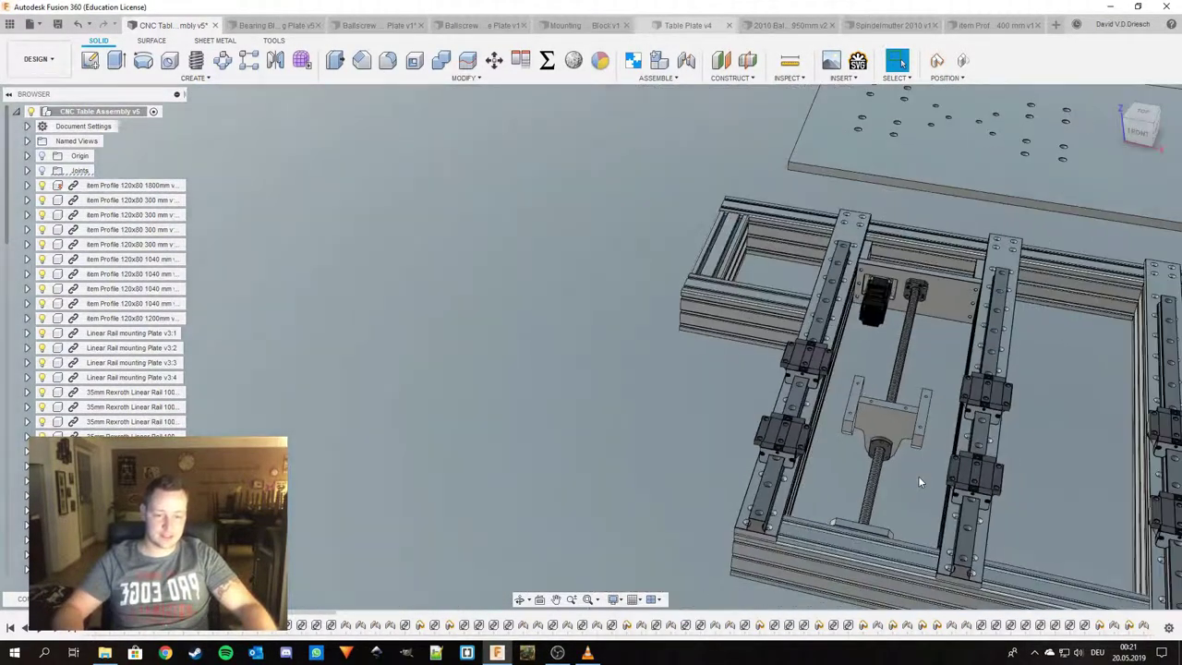
# Compare the ballscrew mounting plates and carriages with the hole pattern in the table plate.
pyautogui.scroll(3, 790, 439)
pyautogui.scroll(-3, 793, 440)
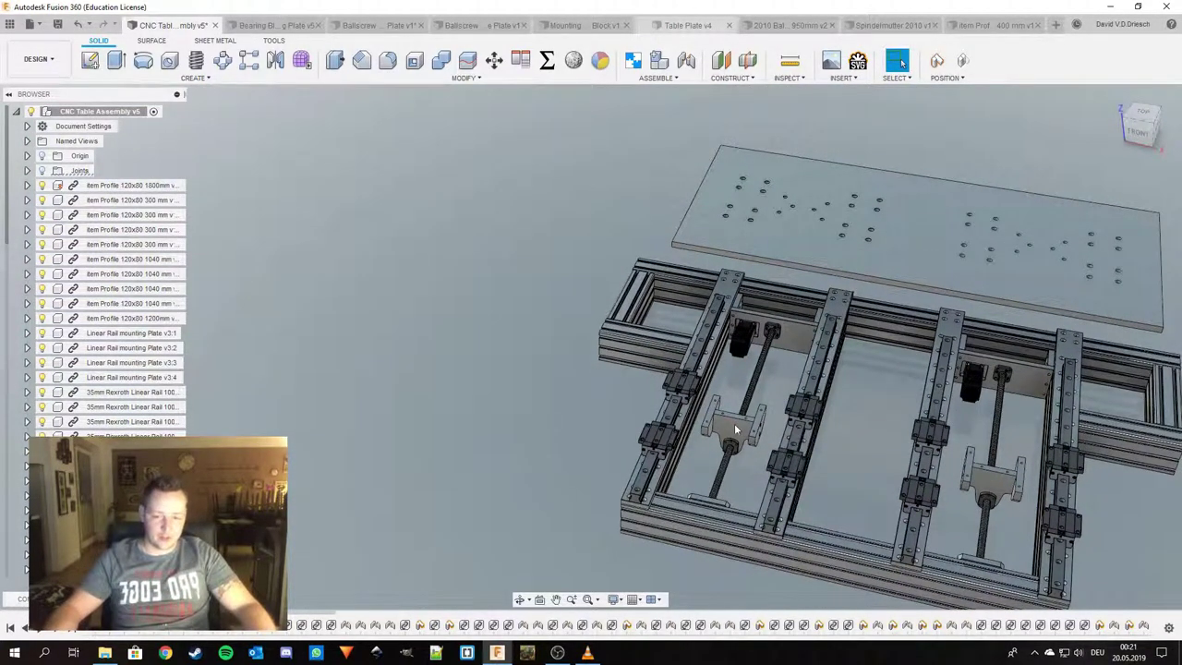
pyautogui.scroll(3, 680, 440)
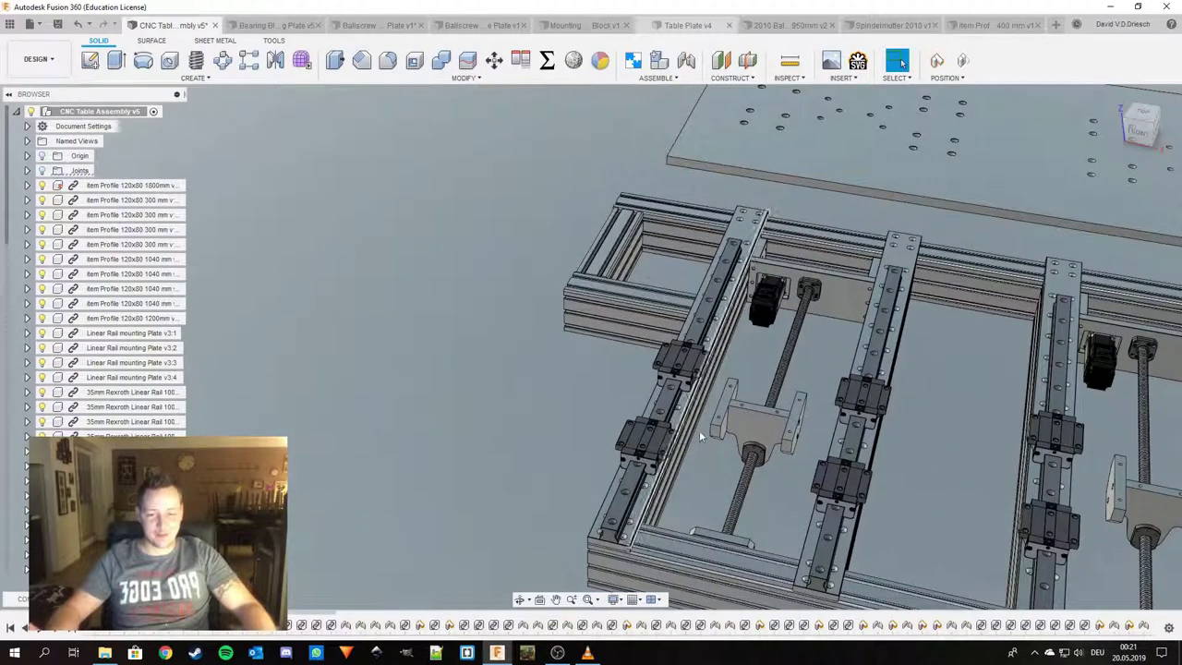
pyautogui.moveTo(699, 431); pyautogui.dragTo(653, 439, button='middle')
pyautogui.moveTo(773, 169); pyautogui.dragTo(686, 223, button='middle')
pyautogui.scroll(-3, 707, 243)
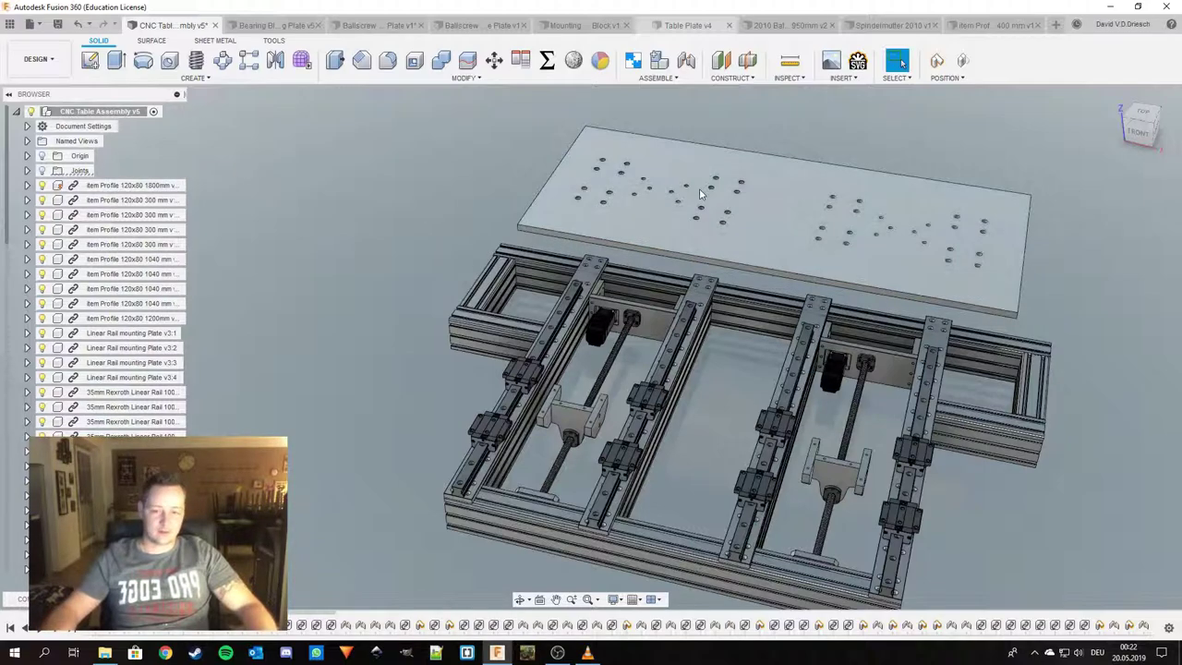
pyautogui.scroll(-1, 355, 135)
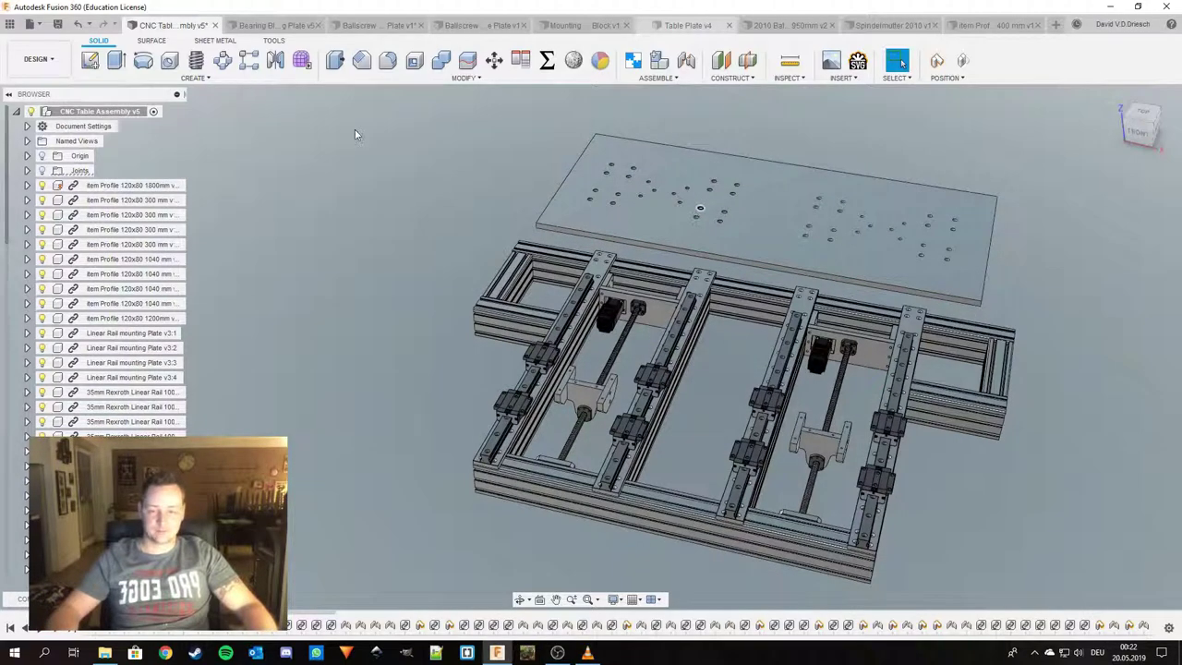
# Advance the assembly history to the joint that places the table plate over the carriages, and inspect it from the front.
pyautogui.click(55, 630)
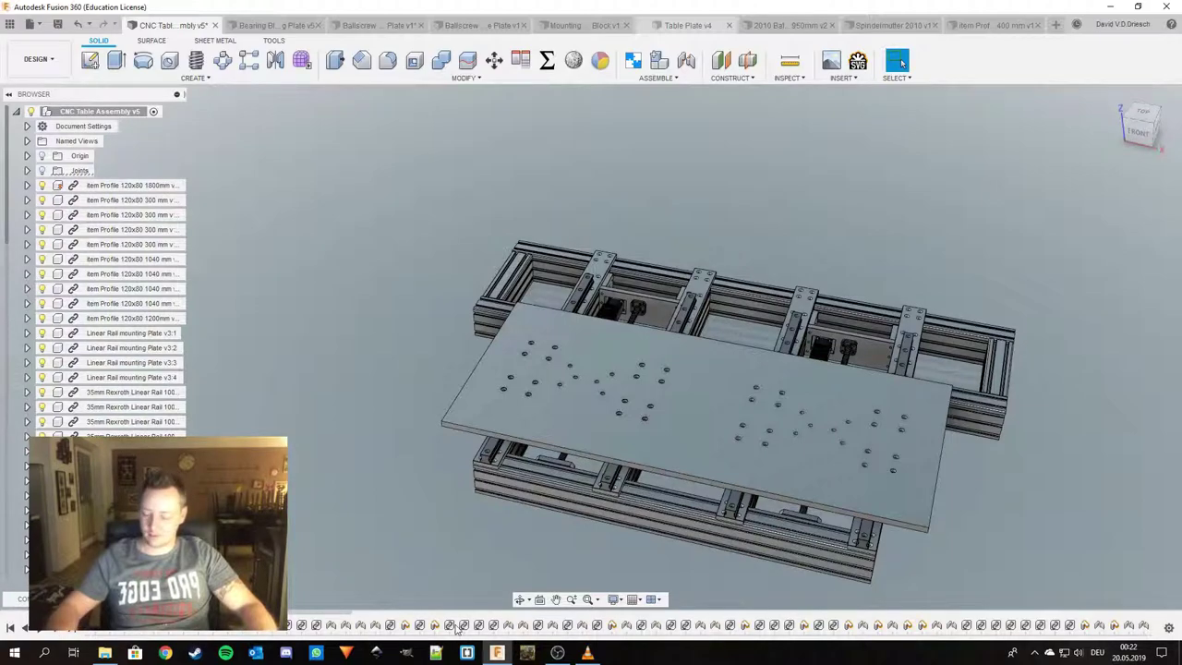
pyautogui.keyDown('shift'); pyautogui.moveTo(558, 559); pyautogui.dragTo(549, 517, button='middle'); pyautogui.keyUp('shift')
pyautogui.keyDown('shift'); pyautogui.moveTo(578, 395); pyautogui.dragTo(609, 393, button='middle'); pyautogui.keyUp('shift')
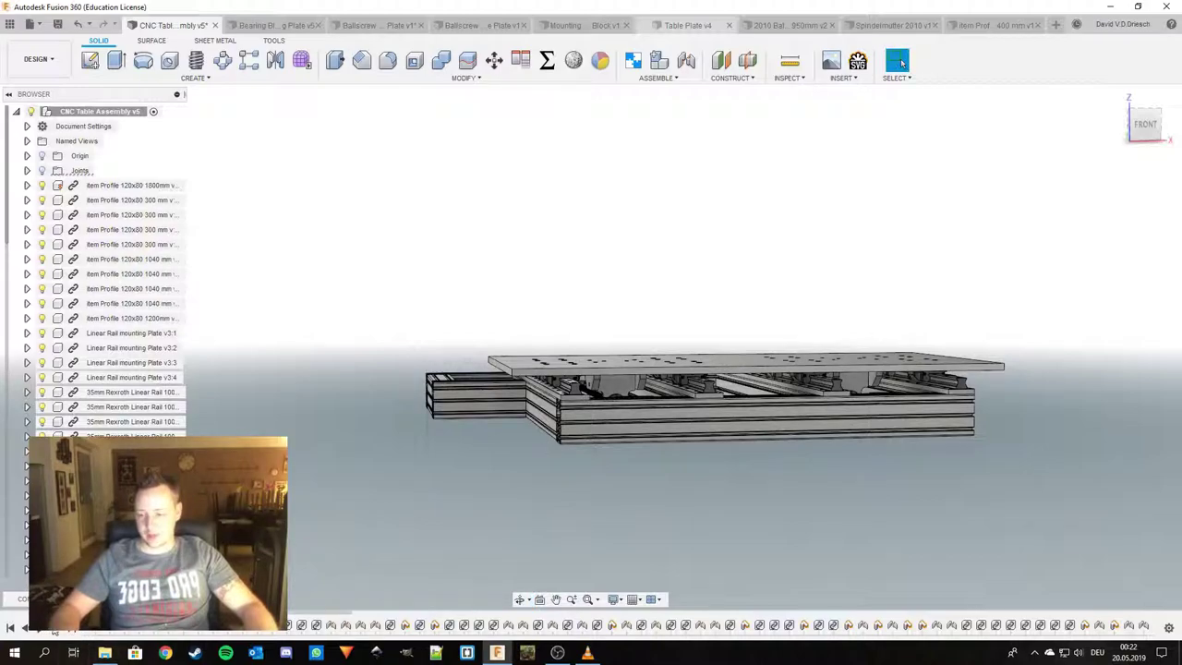
# Step the history forward through attaching a ballscrew unit beneath the table plate and seating it in the frame, then inspect the motor side.
pyautogui.click(56, 629)
pyautogui.click(56, 629)
pyautogui.click(56, 629)
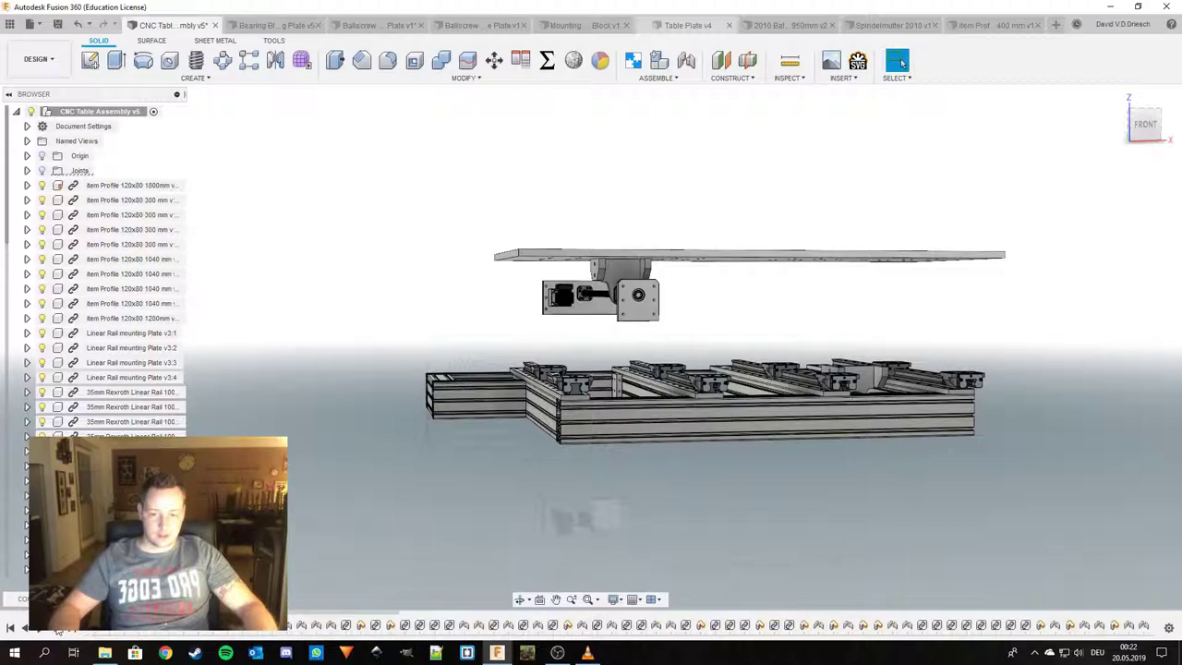
pyautogui.keyDown('shift'); pyautogui.moveTo(479, 477); pyautogui.dragTo(409, 473, button='middle'); pyautogui.keyUp('shift')
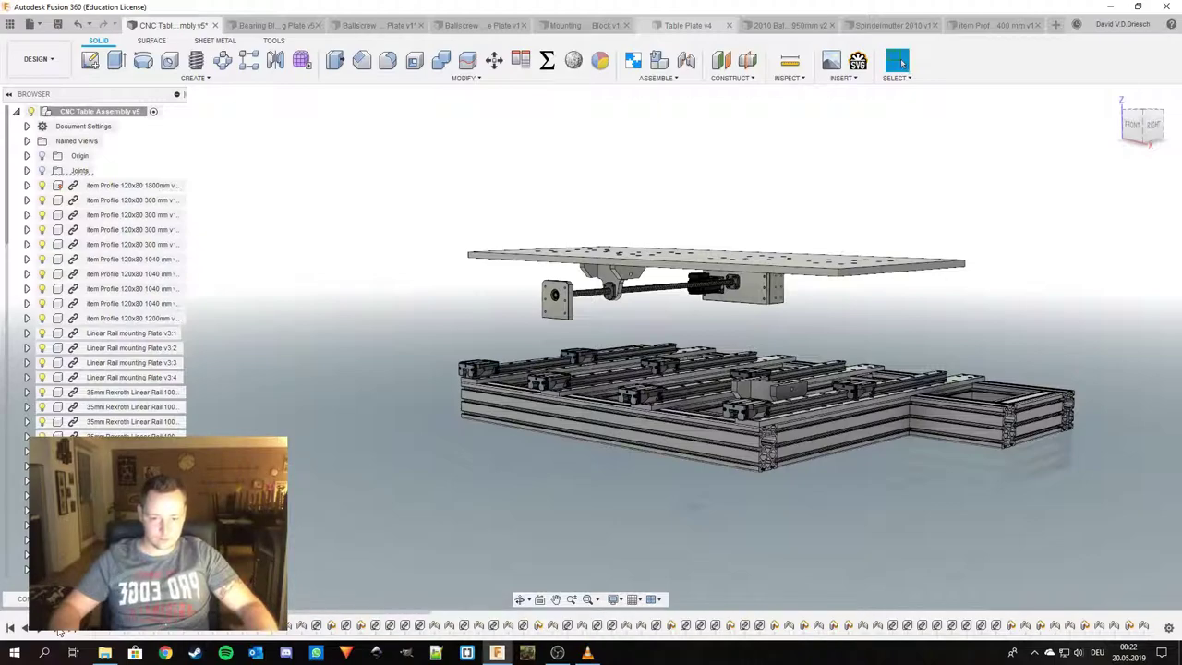
pyautogui.keyDown('shift'); pyautogui.moveTo(620, 463); pyautogui.dragTo(517, 478, button='middle'); pyautogui.keyUp('shift')
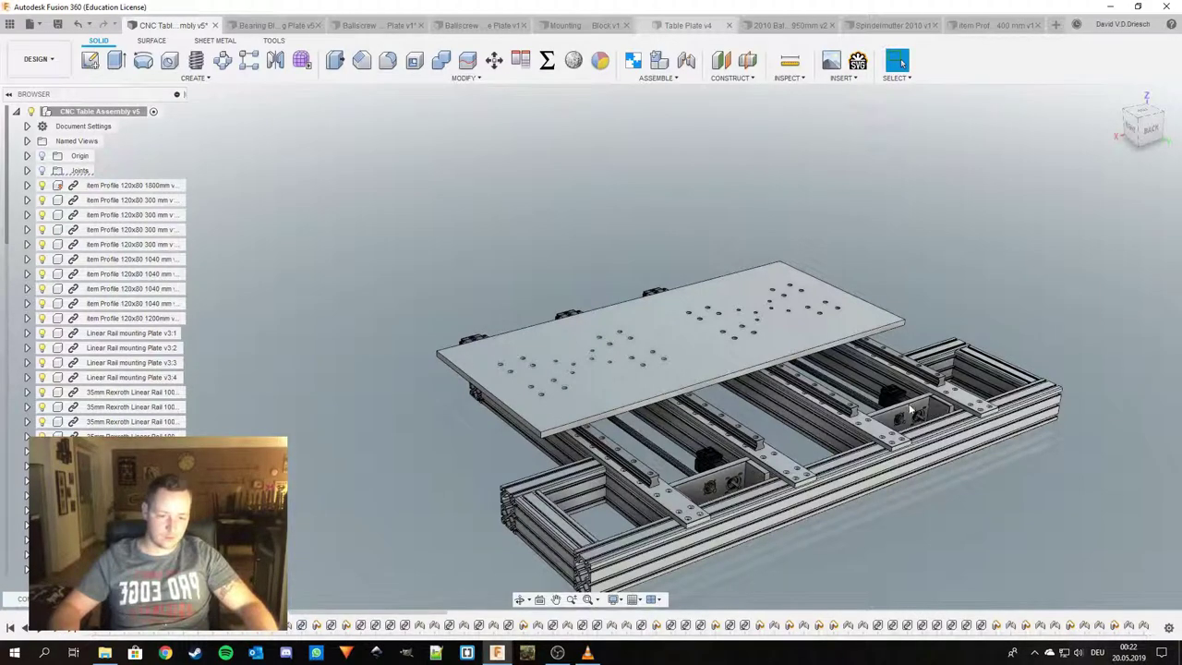
pyautogui.moveTo(903, 423)
pyautogui.keyDown('shift'); pyautogui.mouseDown(button='middle')
pyautogui.moveTo(753, 517)
pyautogui.moveTo(914, 423)
pyautogui.mouseUp(button='middle'); pyautogui.keyUp('shift')
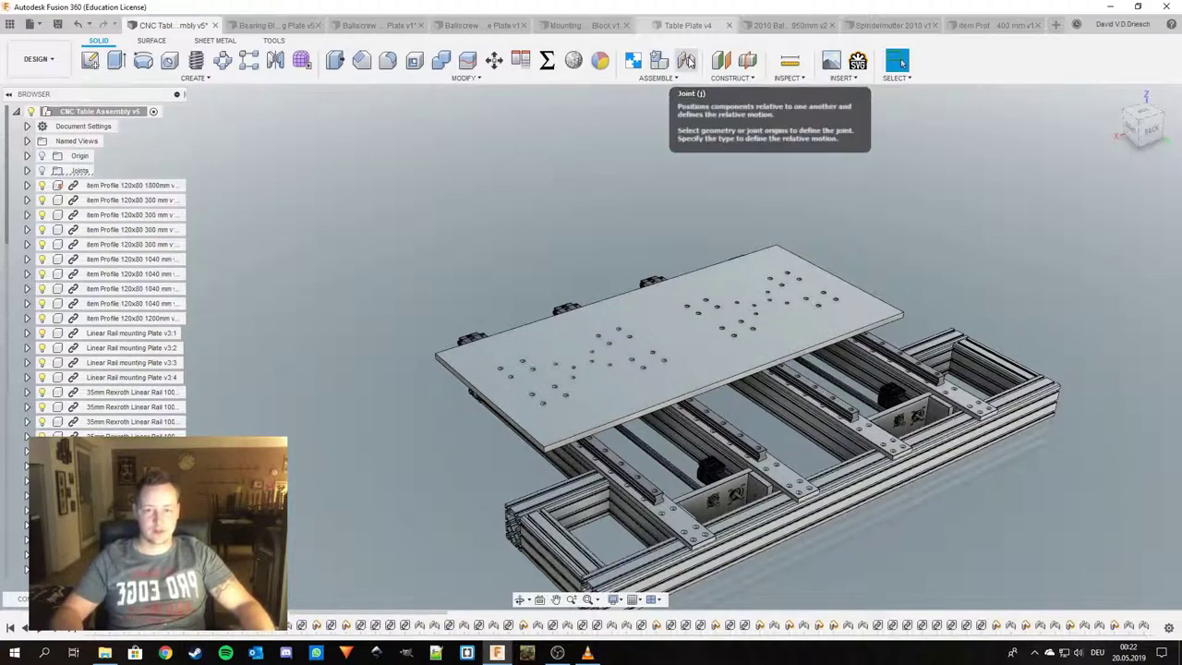
# Step the history forward through the joints that reposition the ballscrew unit relative to the table plate and frame.
pyautogui.click(57, 625)
pyautogui.click(59, 631)
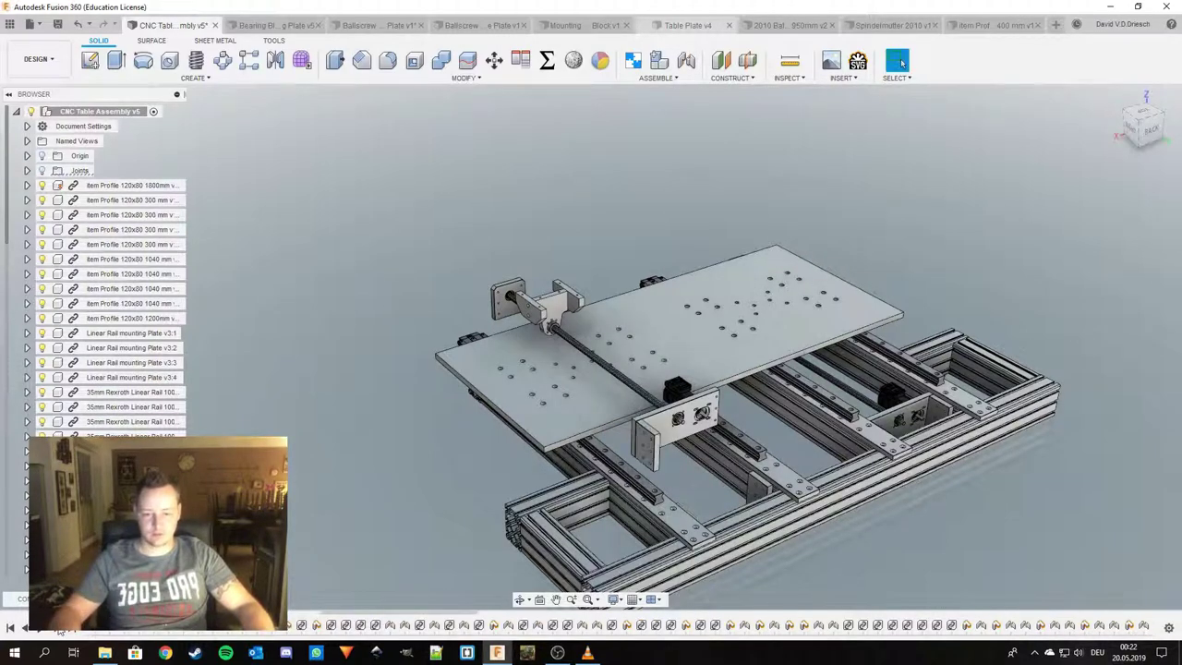
pyautogui.click(58, 630)
pyautogui.click(59, 630)
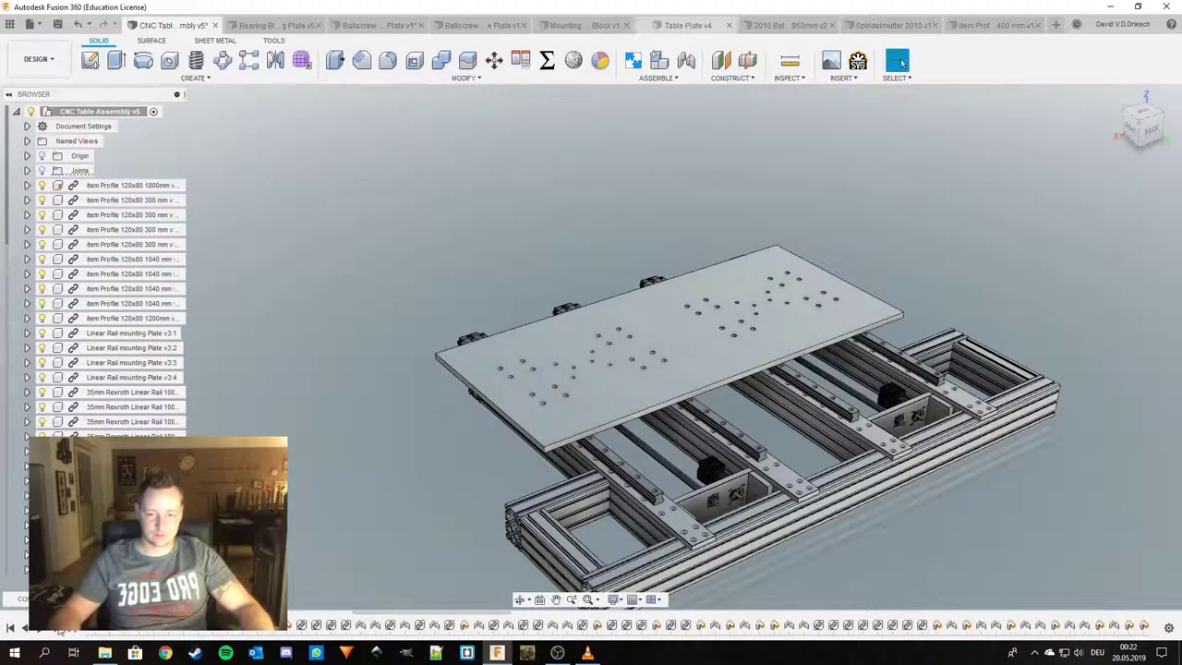
# Step the history forward through the joints linking the table plate with the carriages at the frame end opposite the motors.
pyautogui.click(58, 630)
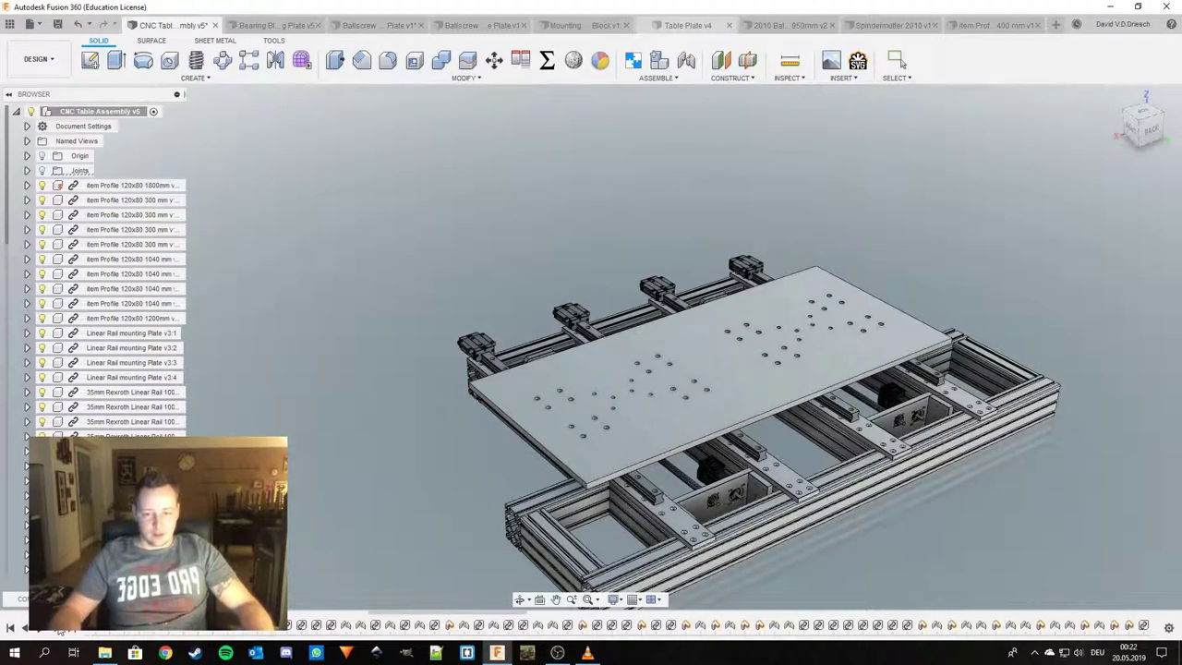
pyautogui.click(58, 630)
pyautogui.click(58, 631)
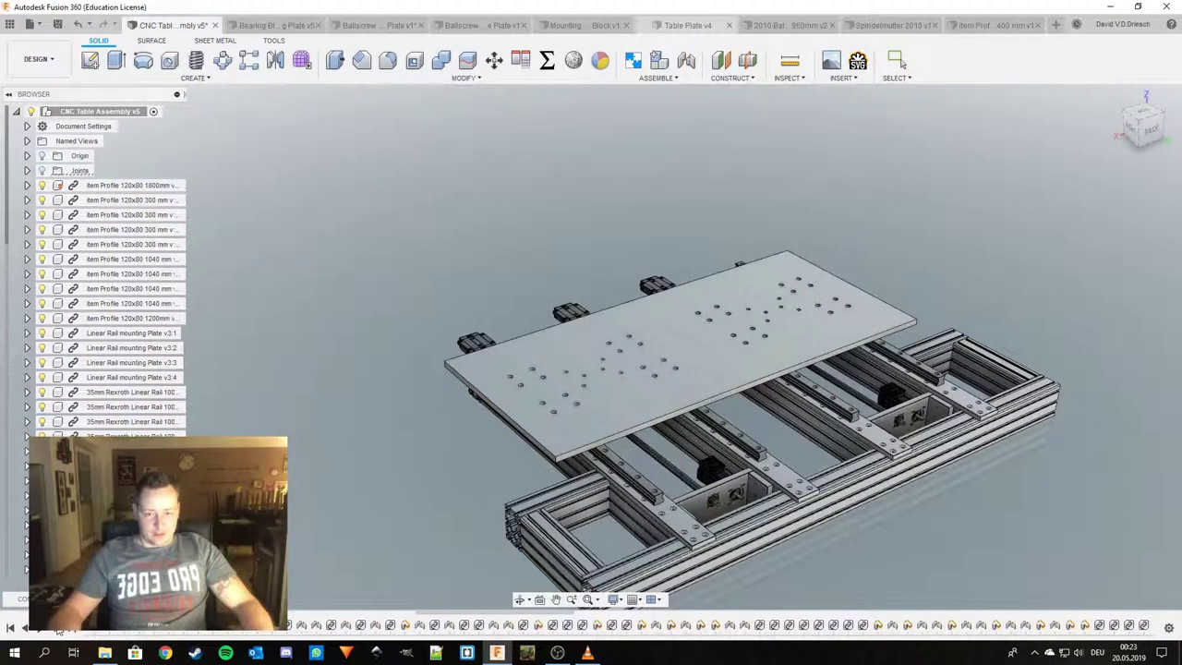
pyautogui.click(59, 631)
pyautogui.click(58, 630)
pyautogui.click(58, 630)
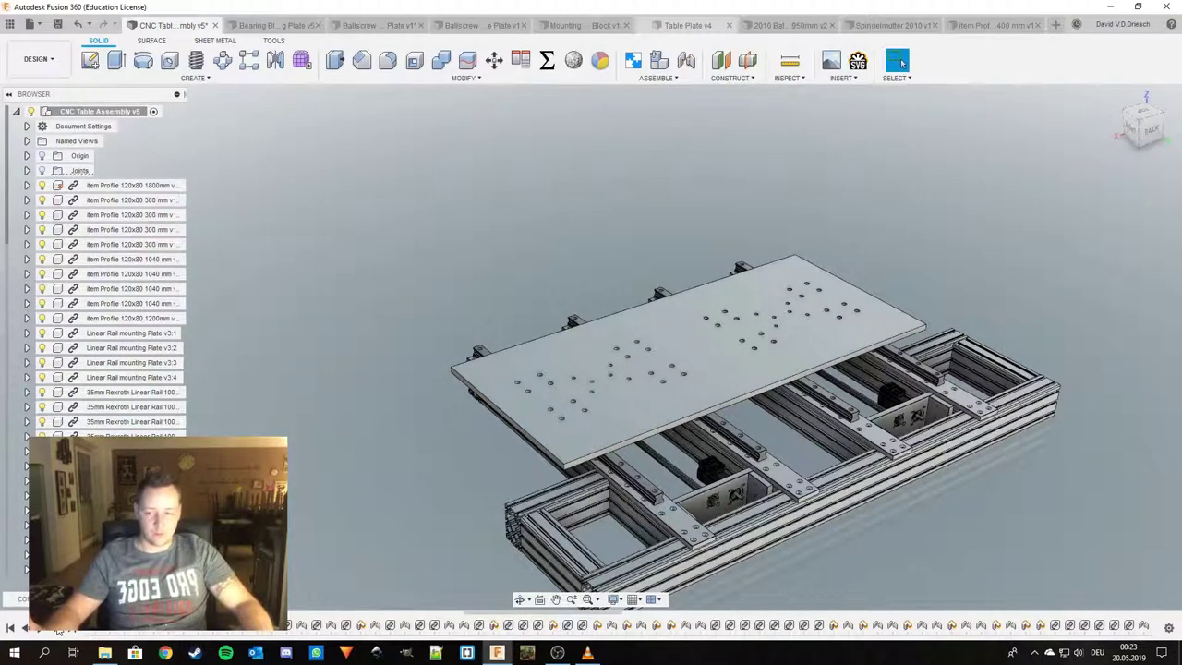
# Step the history forward through the joints that shift the table plate and its carriages toward the motor end of the frame.
pyautogui.click(58, 631)
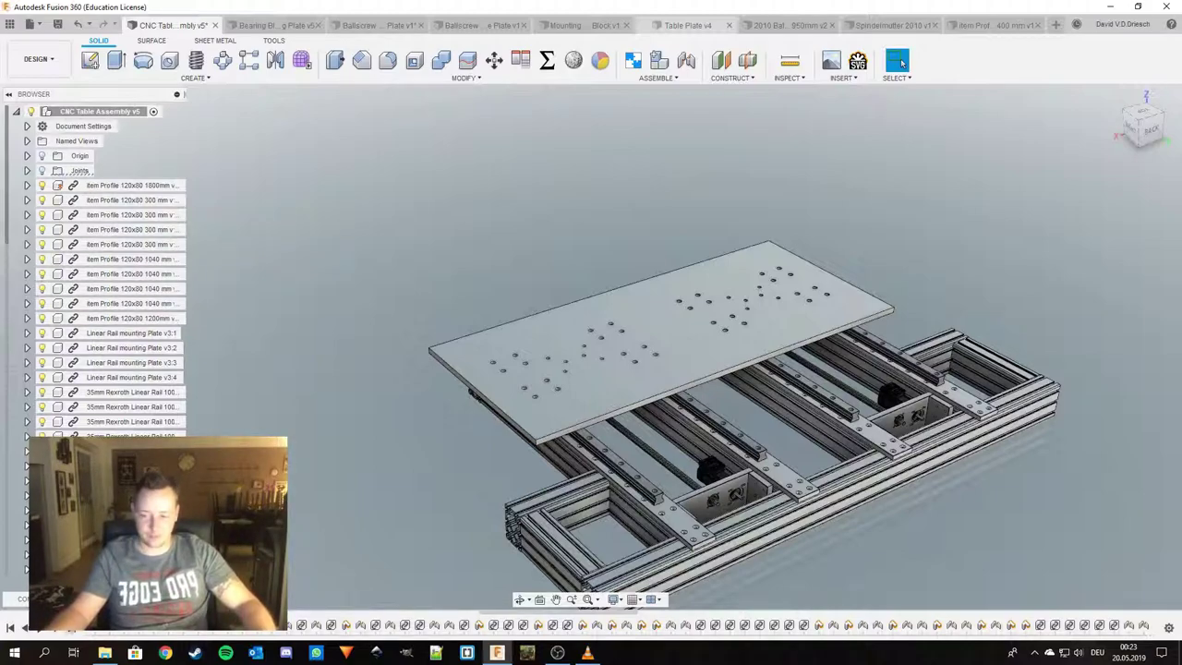
pyautogui.click(56, 628)
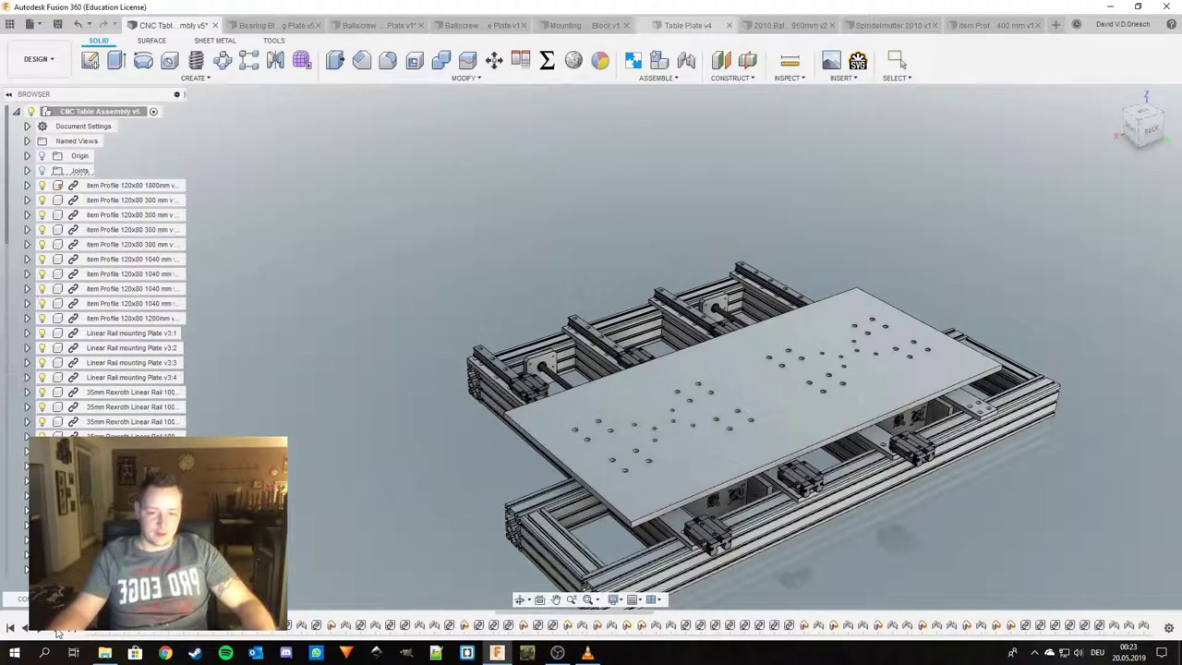
pyautogui.click(58, 632)
pyautogui.click(58, 632)
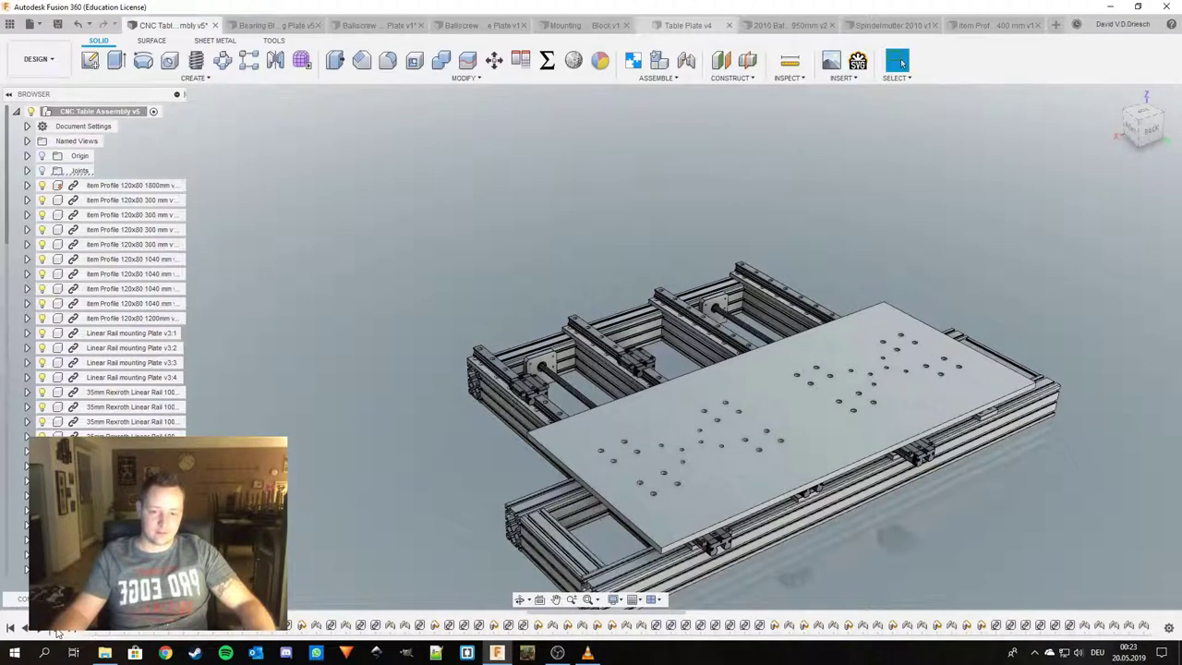
# Step the history forward through the remaining joints between the table plate and its carriages, finishing at the end of the assembly's timeline.
pyautogui.click(58, 632)
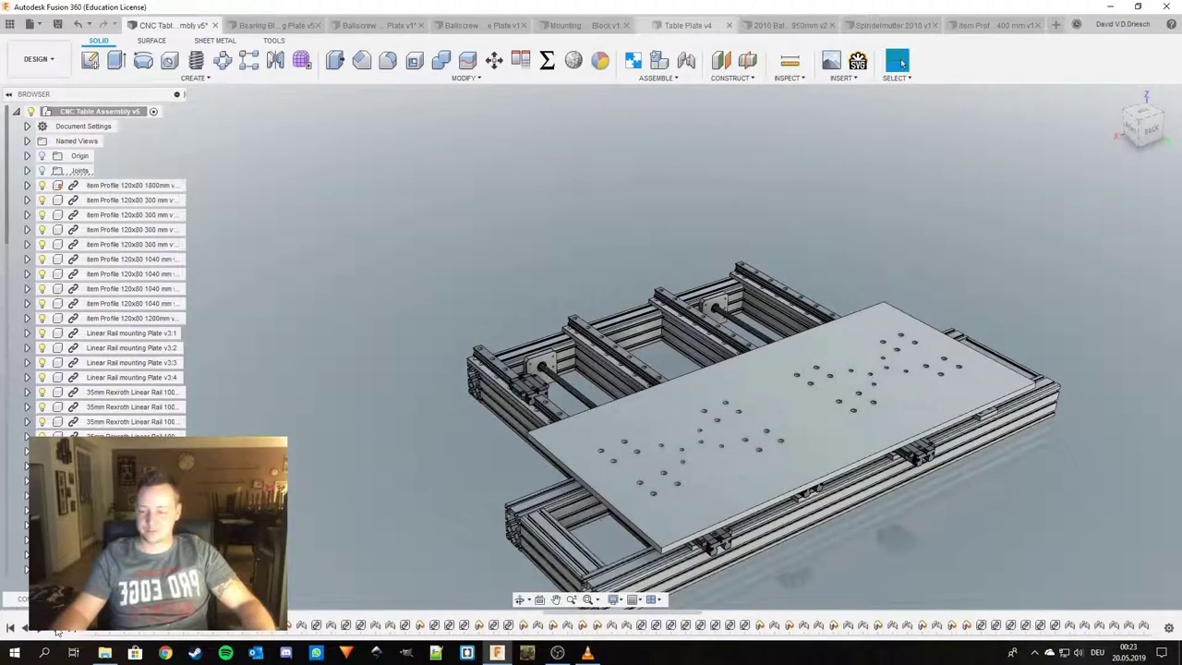
pyautogui.click(57, 632)
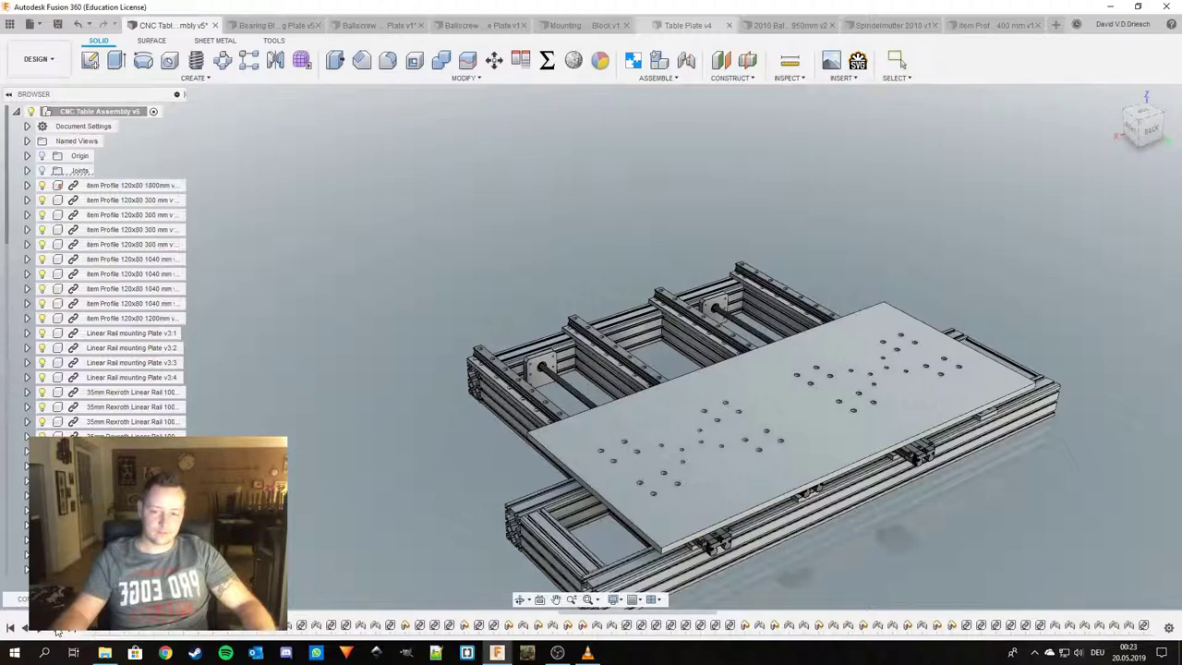
pyautogui.click(57, 632)
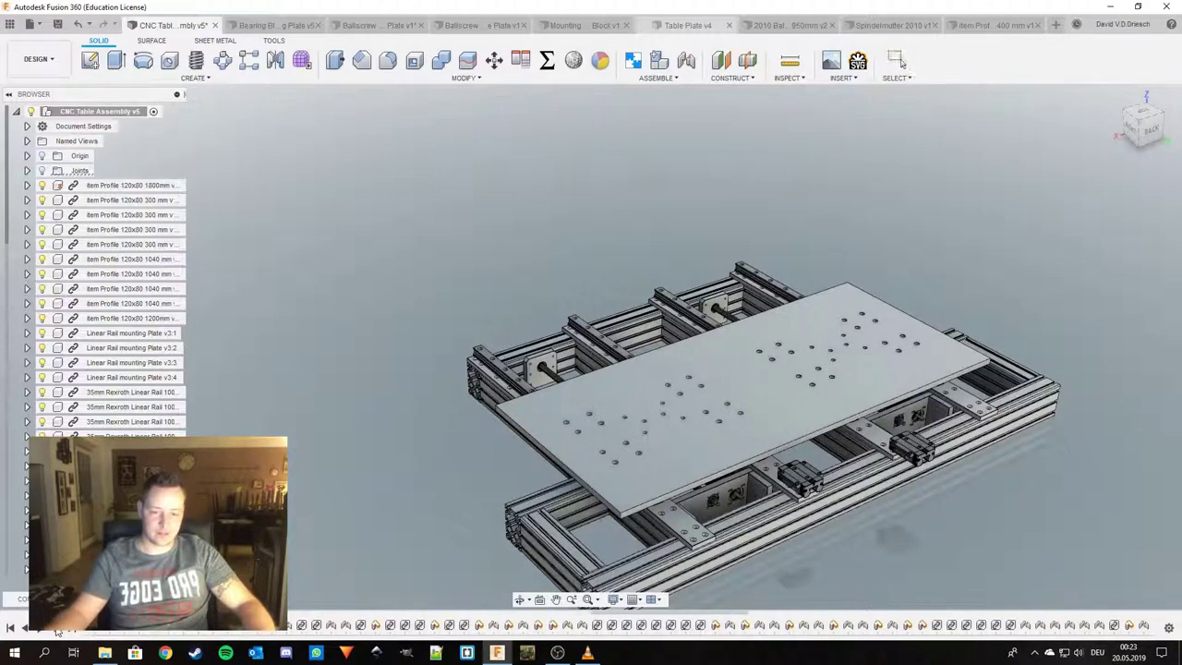
pyautogui.click(57, 633)
pyautogui.click(57, 632)
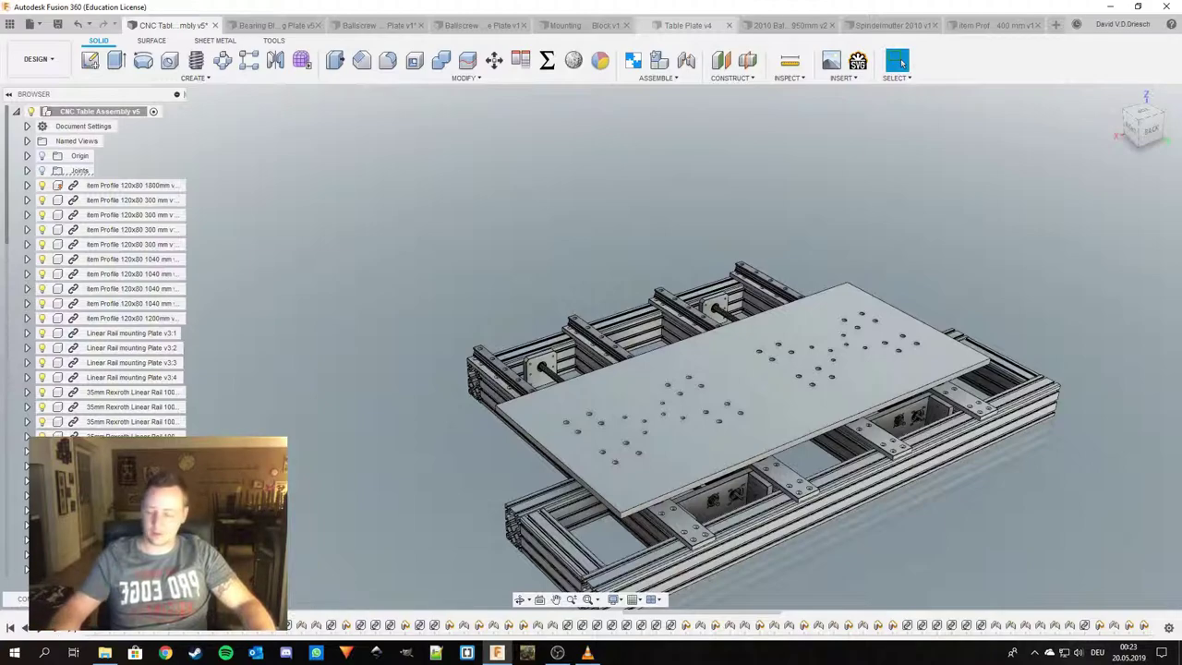
pyautogui.keyDown('shift'); pyautogui.moveTo(327, 581); pyautogui.dragTo(363, 569, button='middle'); pyautogui.keyUp('shift')
pyautogui.click(70, 635)
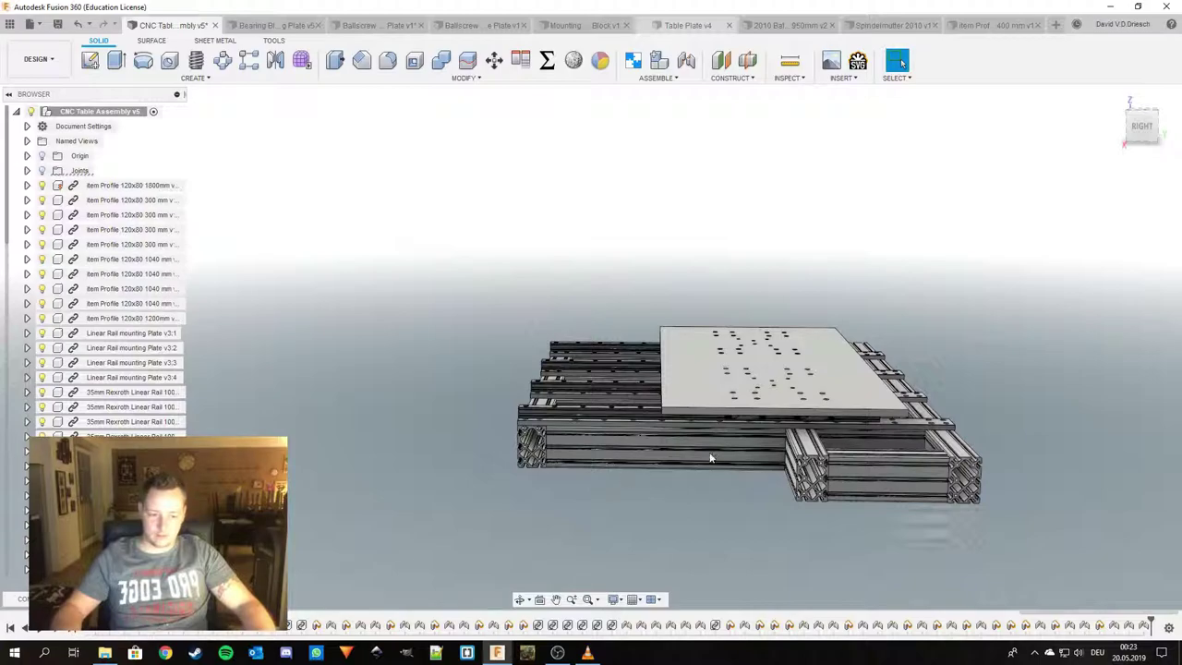
# Slide the table plate along its rails away from the motor end of the frame to show the assembly's motion.
pyautogui.scroll(-2, 711, 458)
pyautogui.keyDown('shift'); pyautogui.moveTo(711, 458); pyautogui.dragTo(733, 388, button='middle'); pyautogui.keyUp('shift')
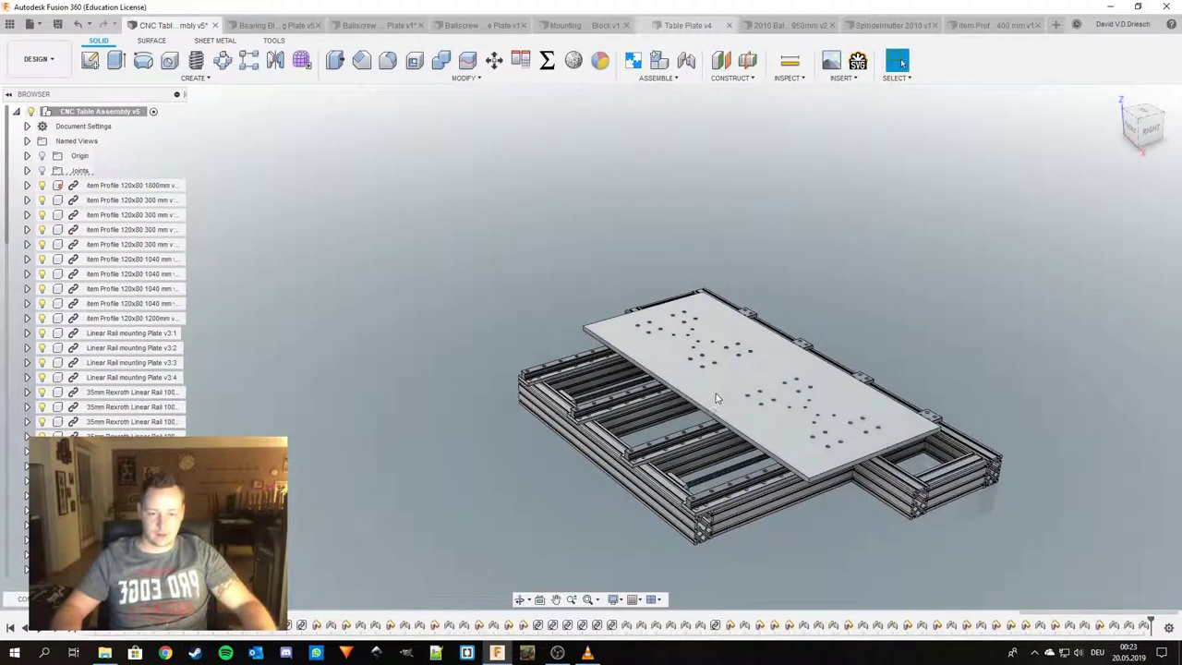
pyautogui.moveTo(715, 394); pyautogui.dragTo(690, 402)
pyautogui.scroll(-1, 789, 530)
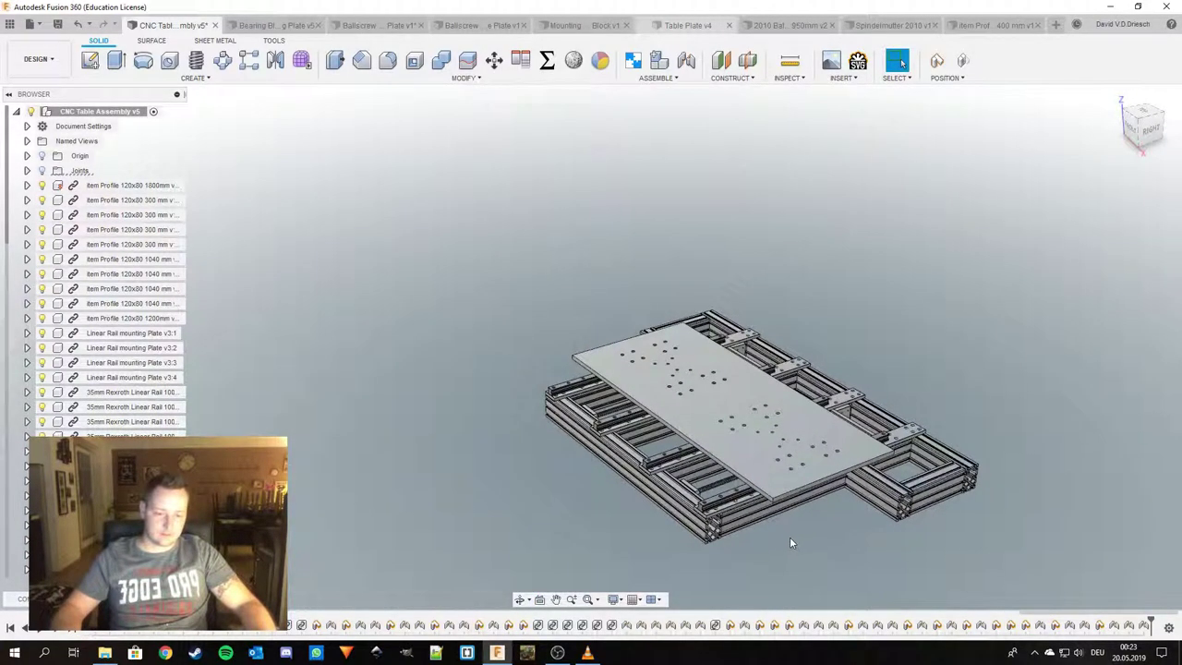
pyautogui.keyDown('shift'); pyautogui.moveTo(791, 541); pyautogui.dragTo(649, 444, button='middle'); pyautogui.keyUp('shift')
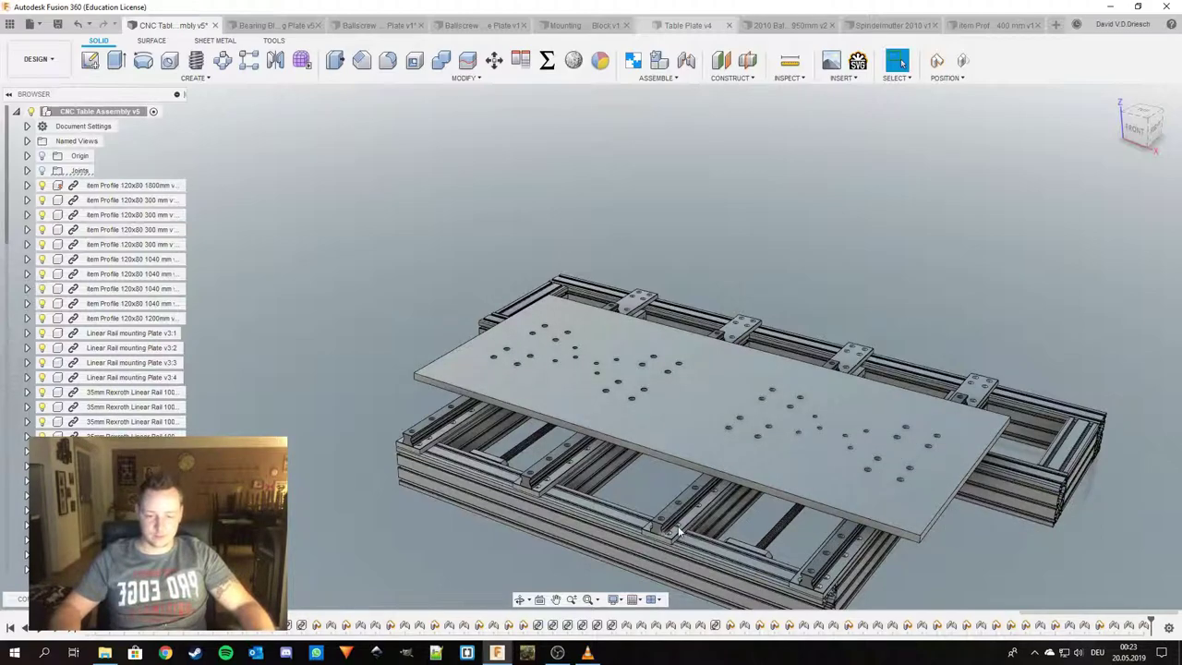
# Examine the linear rails, the underside with its ballscrews and motors, and the overall finished table assembly.
pyautogui.scroll(5, 678, 532)
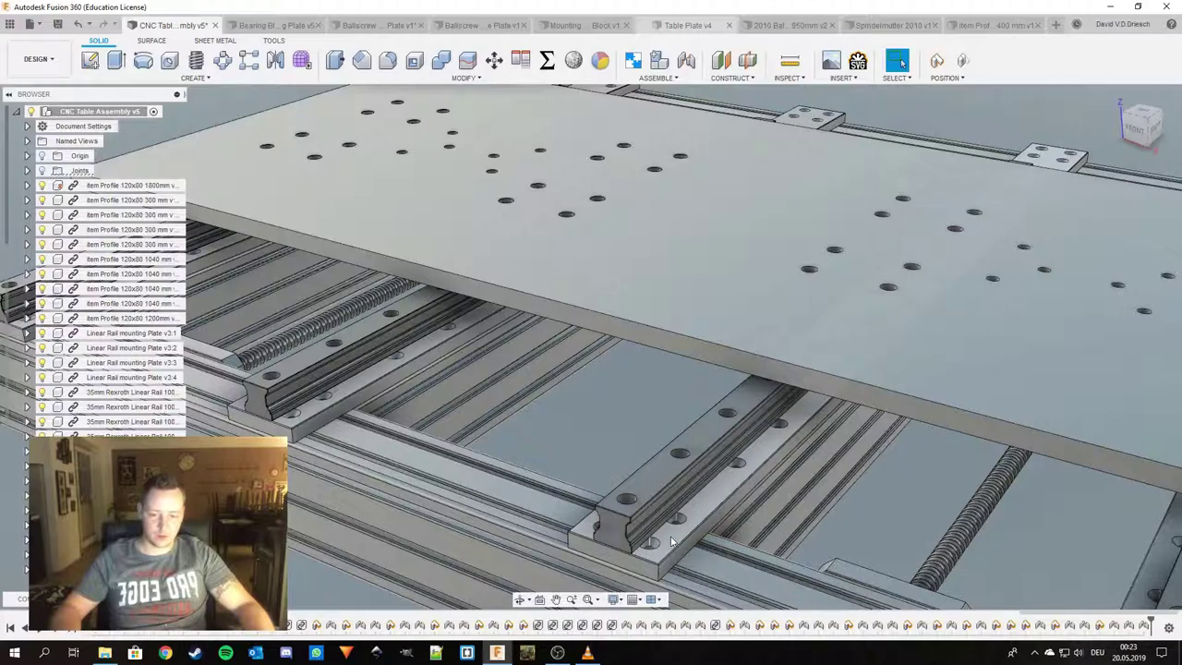
pyautogui.scroll(-5, 672, 540)
pyautogui.keyDown('shift'); pyautogui.moveTo(773, 533); pyautogui.dragTo(762, 456, button='middle'); pyautogui.keyUp('shift')
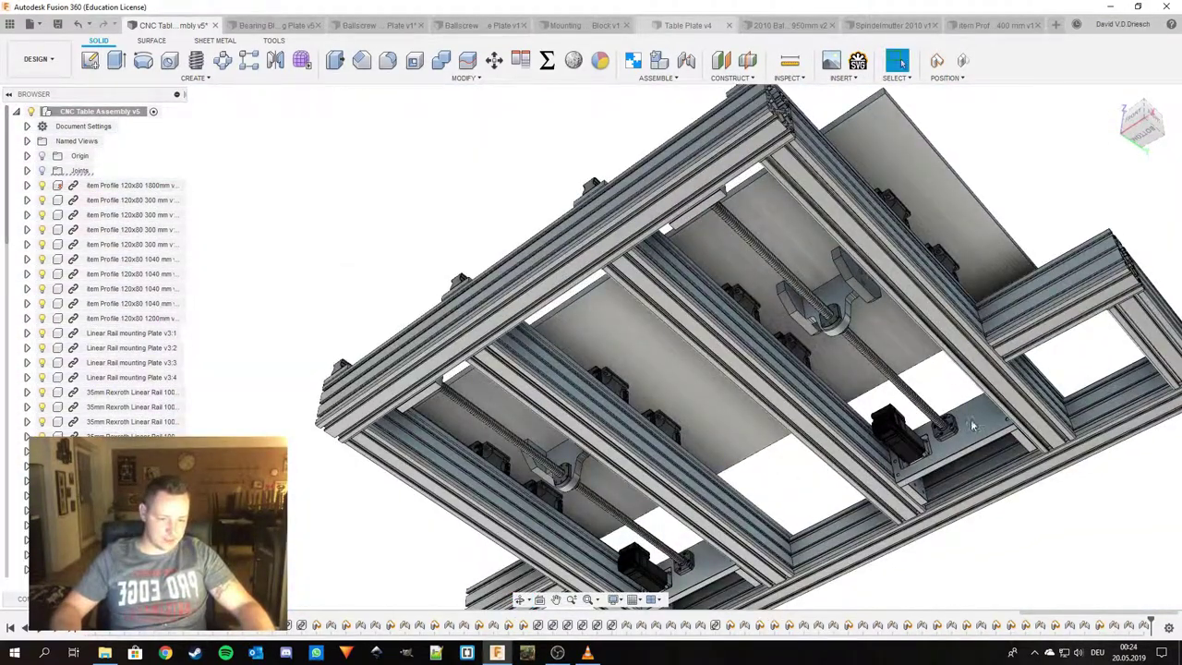
pyautogui.keyDown('shift'); pyautogui.moveTo(747, 245); pyautogui.dragTo(574, 434, button='middle'); pyautogui.keyUp('shift')
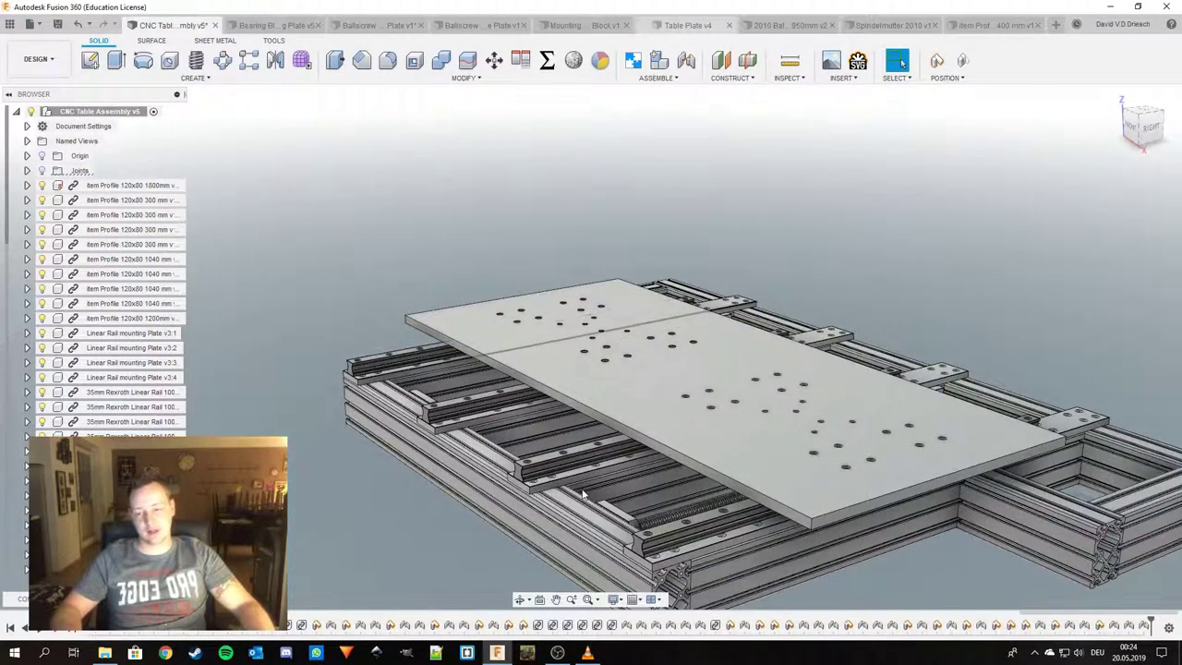
pyautogui.scroll(-2, 412, 477)
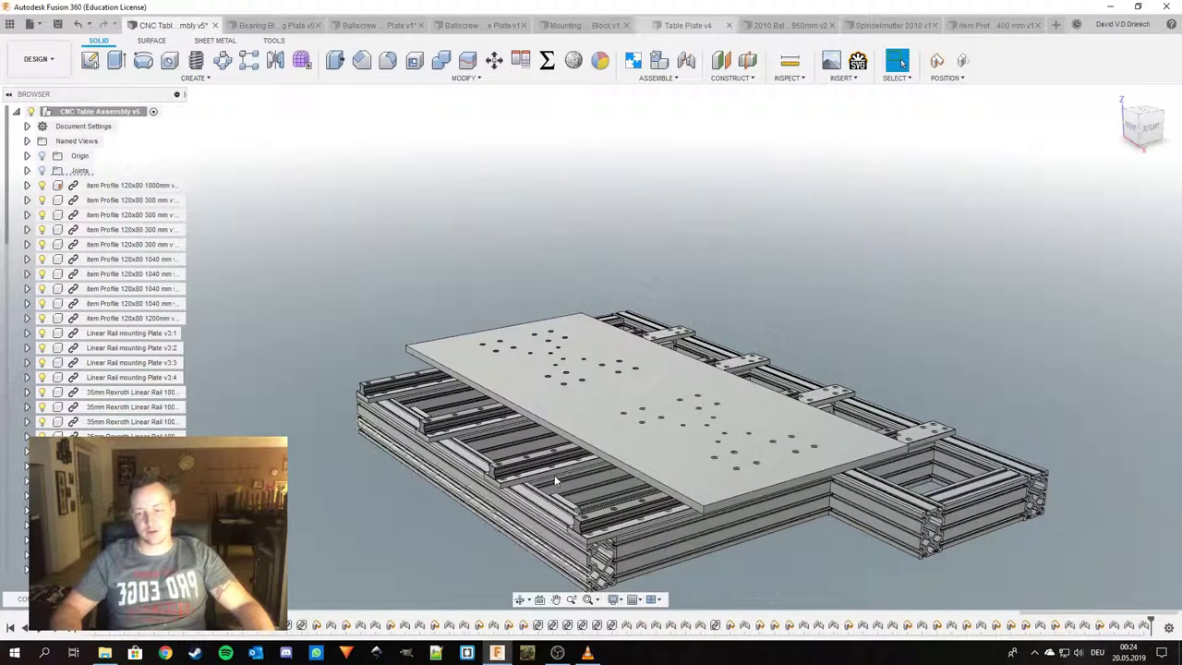
pyautogui.keyDown('shift'); pyautogui.moveTo(554, 477); pyautogui.dragTo(759, 438, button='middle'); pyautogui.keyUp('shift')
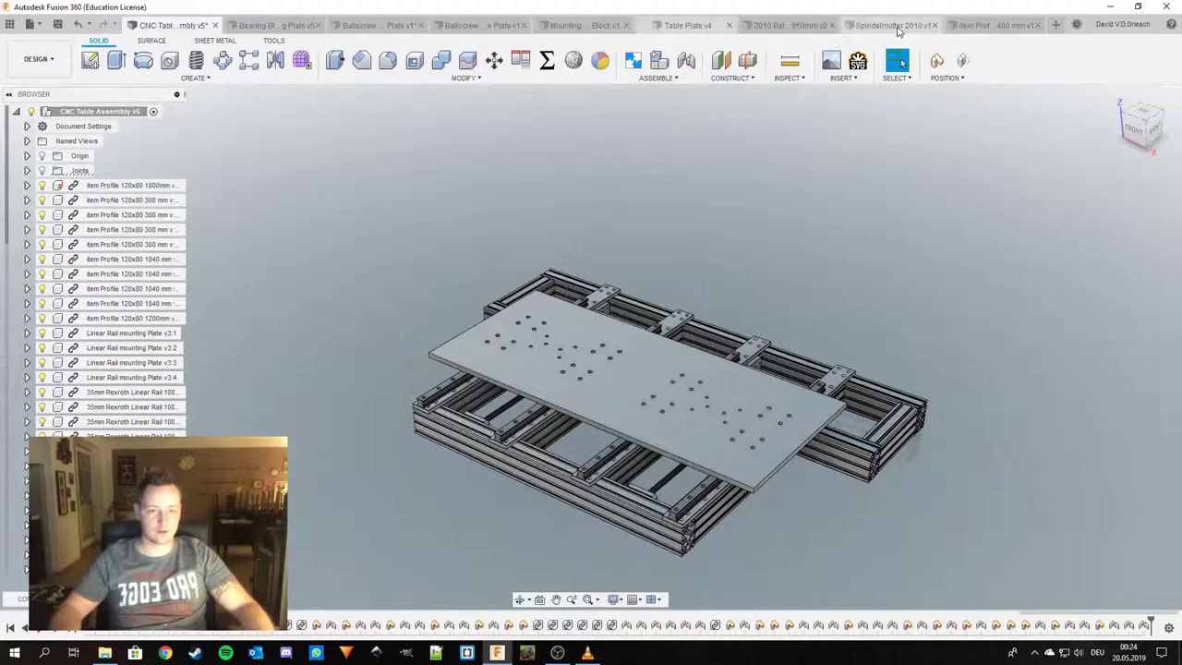
# Replay the 2010 Ballscrew 950mm design from the start of its history through the circular base sketch and the full-length rod.
pyautogui.click(789, 25)
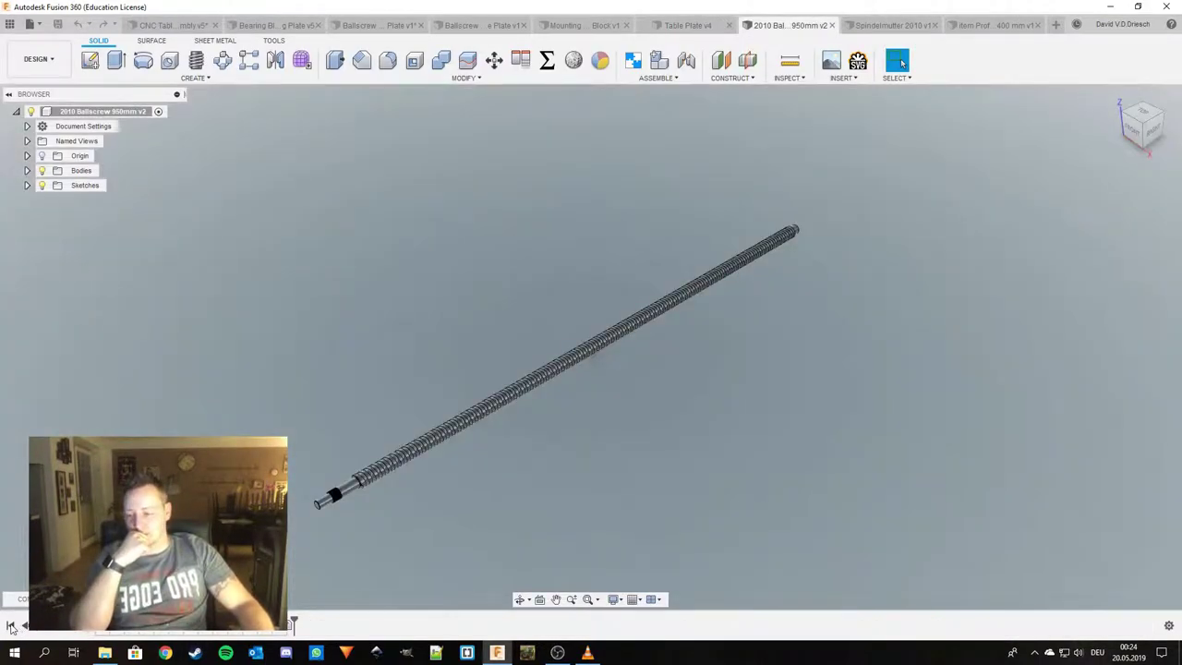
pyautogui.click(11, 626)
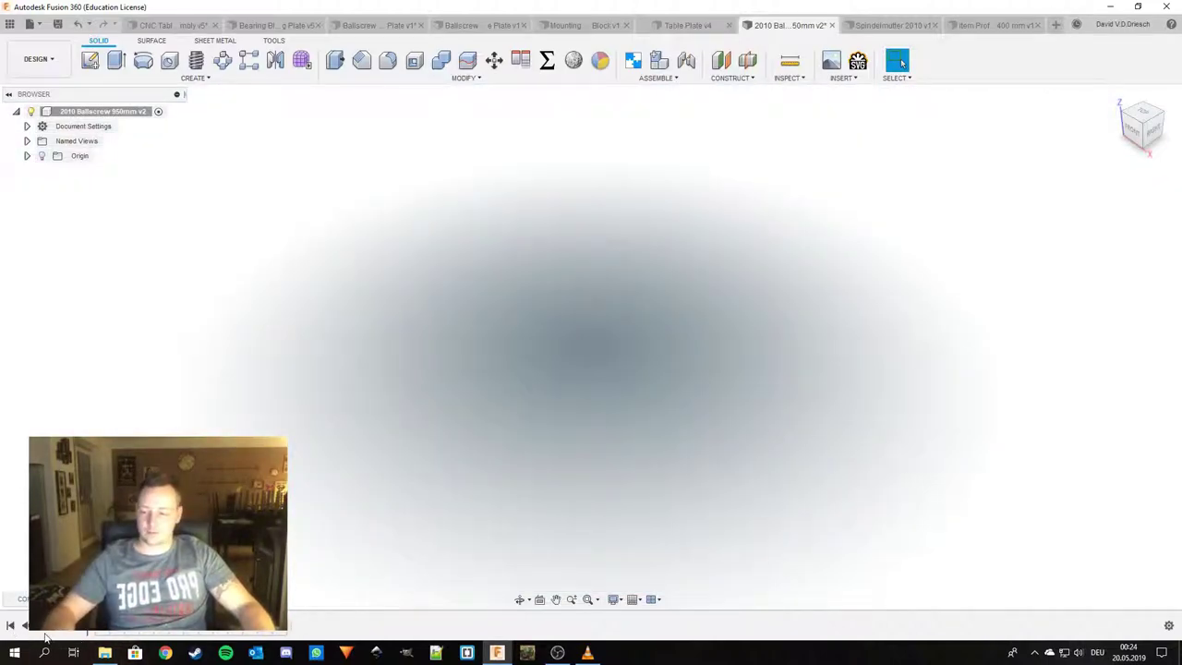
pyautogui.click(60, 631)
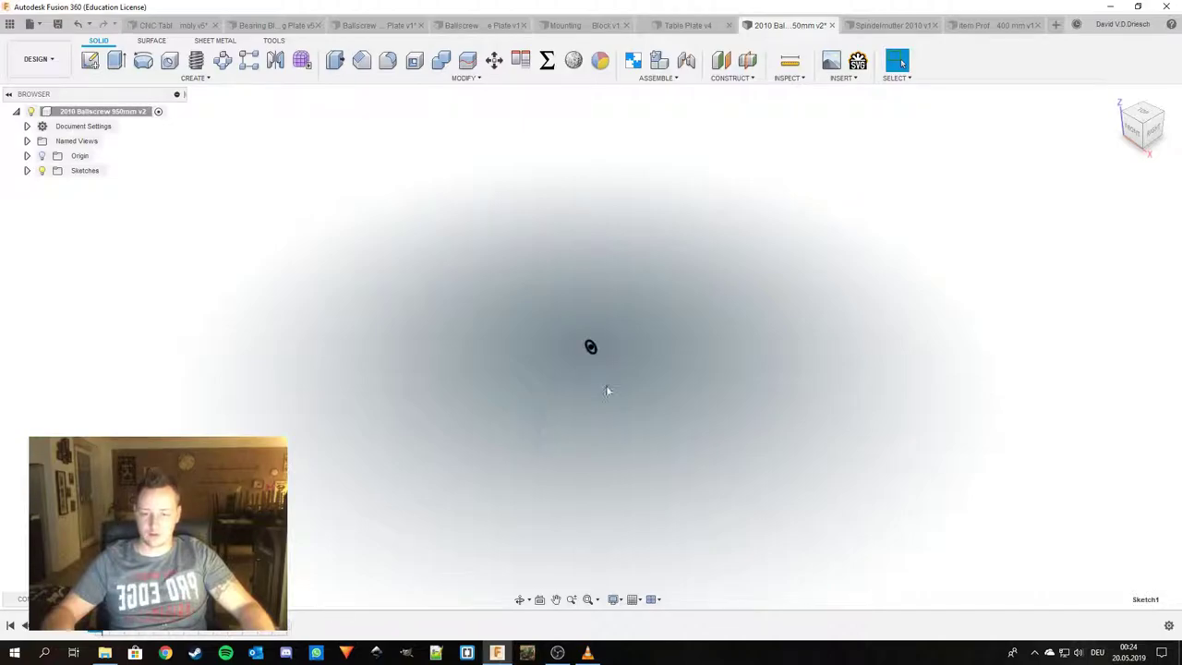
pyautogui.scroll(5, 591, 349)
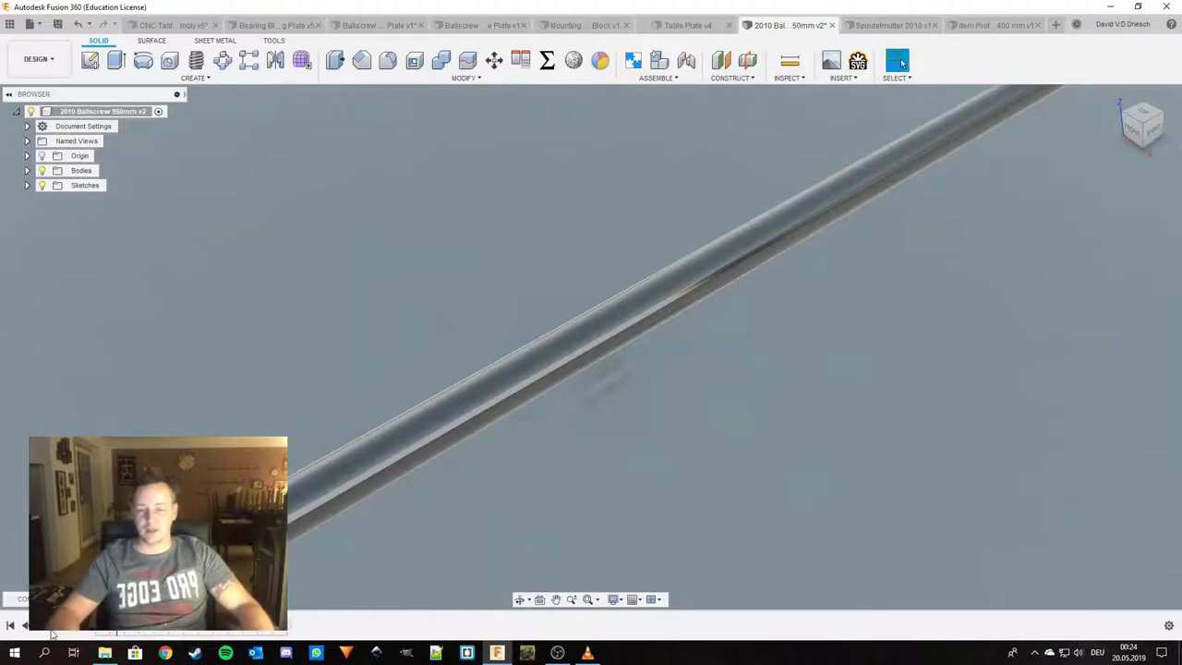
pyautogui.scroll(-5, 370, 437)
pyautogui.moveTo(496, 449); pyautogui.dragTo(603, 393, button='middle')
pyautogui.scroll(-2, 639, 393)
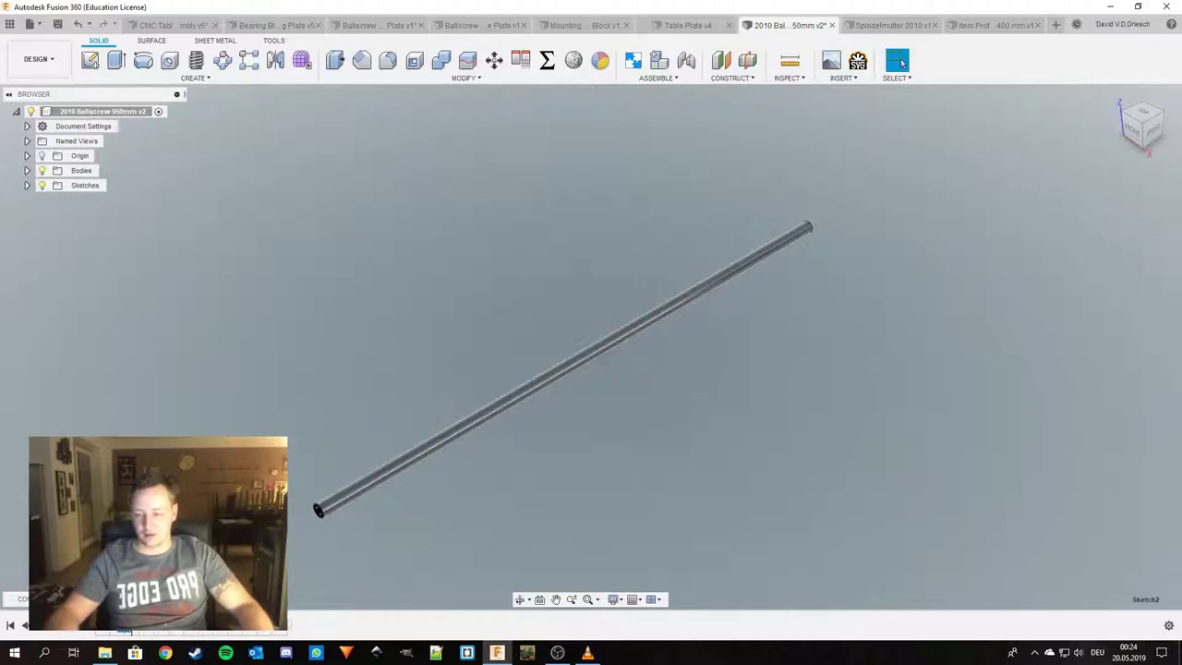
# Step the ballscrew's history forward through the sketches and cuts that form the two stepped journals at its front end.
pyautogui.scroll(5, 388, 519)
pyautogui.keyDown('shift'); pyautogui.moveTo(447, 513); pyautogui.dragTo(462, 502, button='middle'); pyautogui.keyUp('shift')
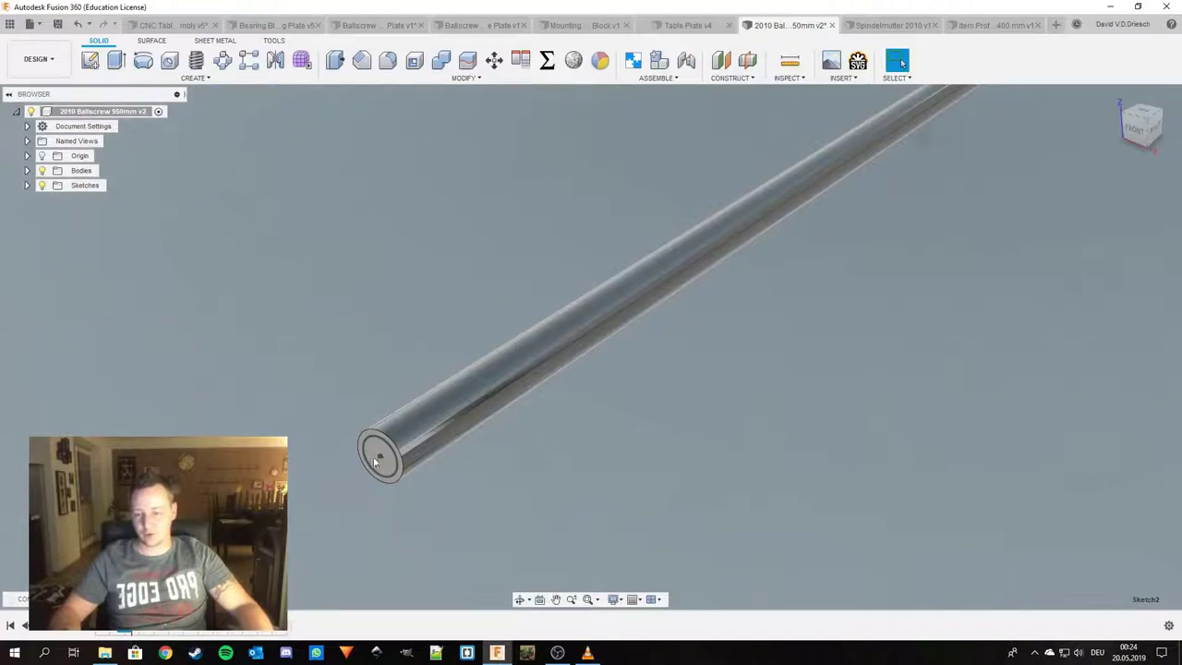
pyautogui.click(55, 628)
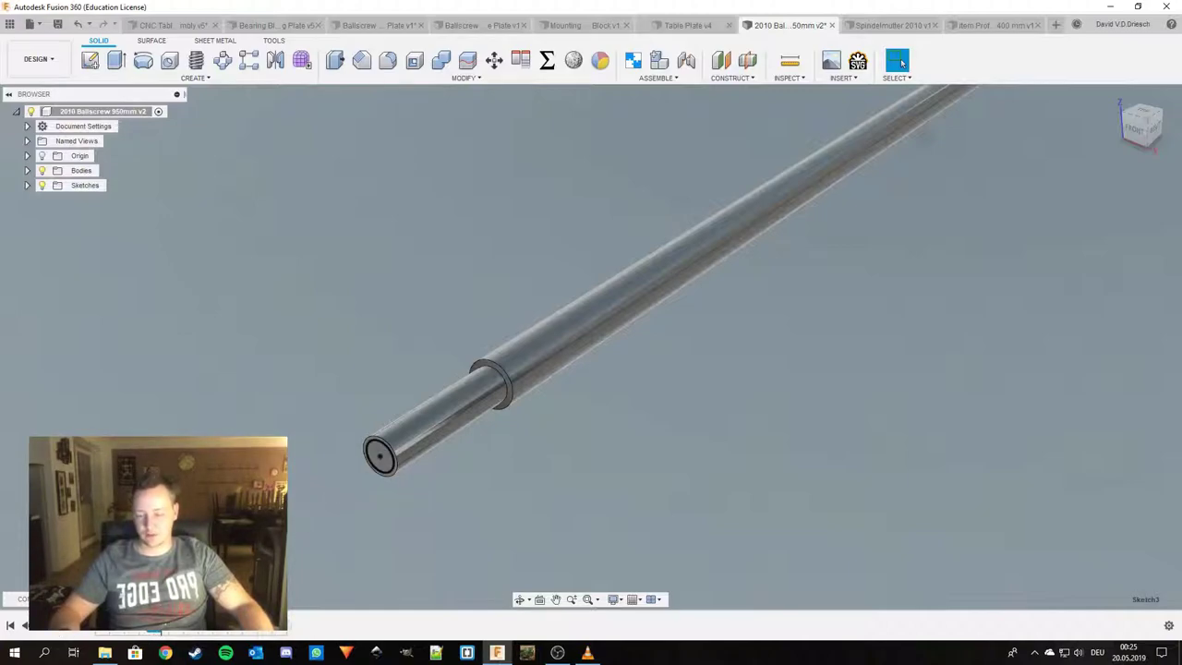
pyautogui.click(58, 631)
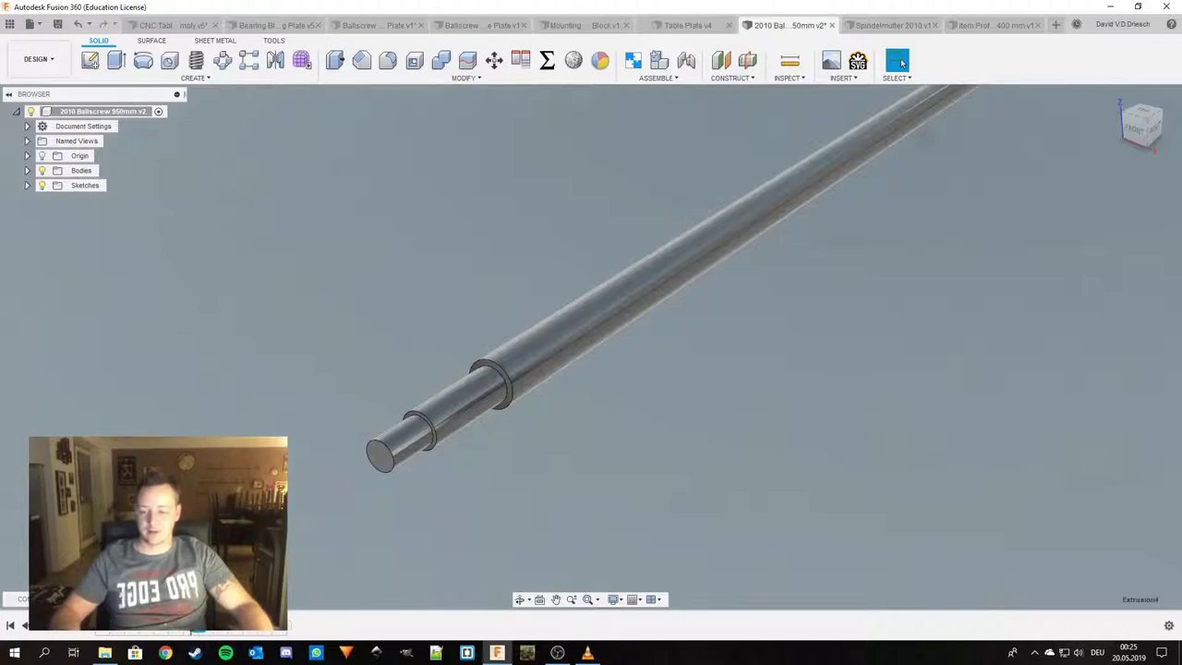
# Step the ballscrew's history forward through the sketch and cut that form the single journal at its back end.
pyautogui.scroll(-3, 326, 525)
pyautogui.keyDown('shift'); pyautogui.moveTo(675, 387); pyautogui.dragTo(869, 484, button='middle'); pyautogui.keyUp('shift')
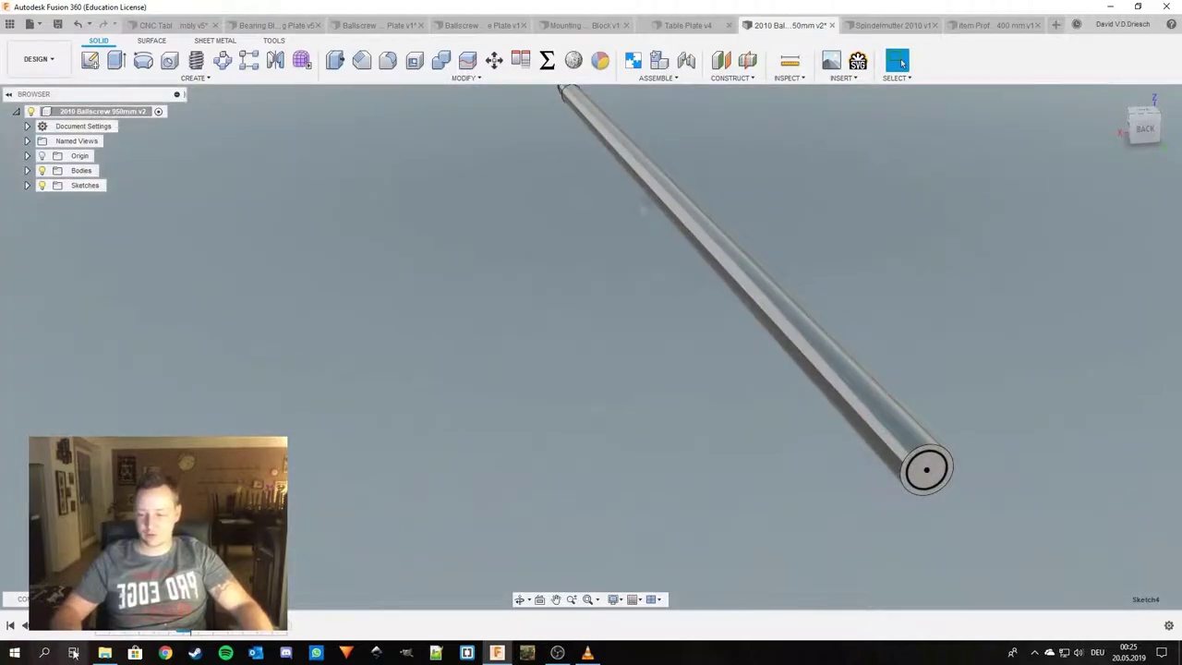
pyautogui.click(55, 625)
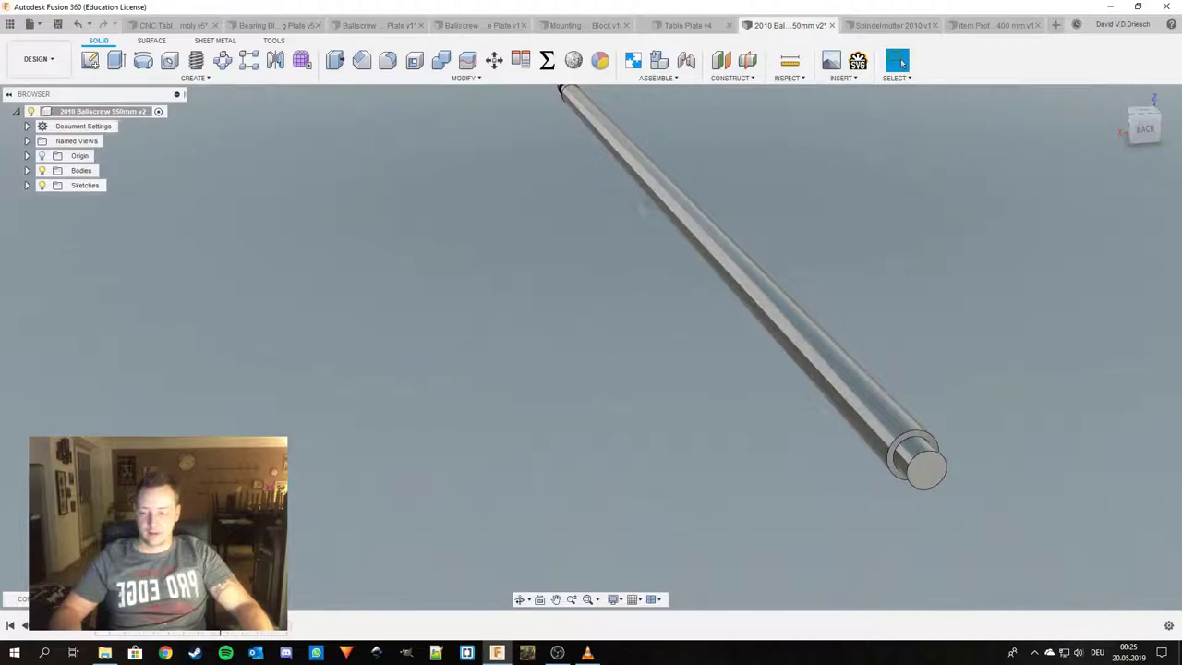
# Inspect the threaded journal at the ballscrew's front end and step the history forward through the helical groove cut along the rod.
pyautogui.scroll(-3, 240, 535)
pyautogui.moveTo(242, 462); pyautogui.dragTo(341, 508, button='middle')
pyautogui.keyDown('shift'); pyautogui.moveTo(342, 507); pyautogui.dragTo(515, 510, button='middle'); pyautogui.keyUp('shift')
pyautogui.scroll(5, 374, 523)
pyautogui.moveTo(329, 508); pyautogui.dragTo(443, 499, button='middle')
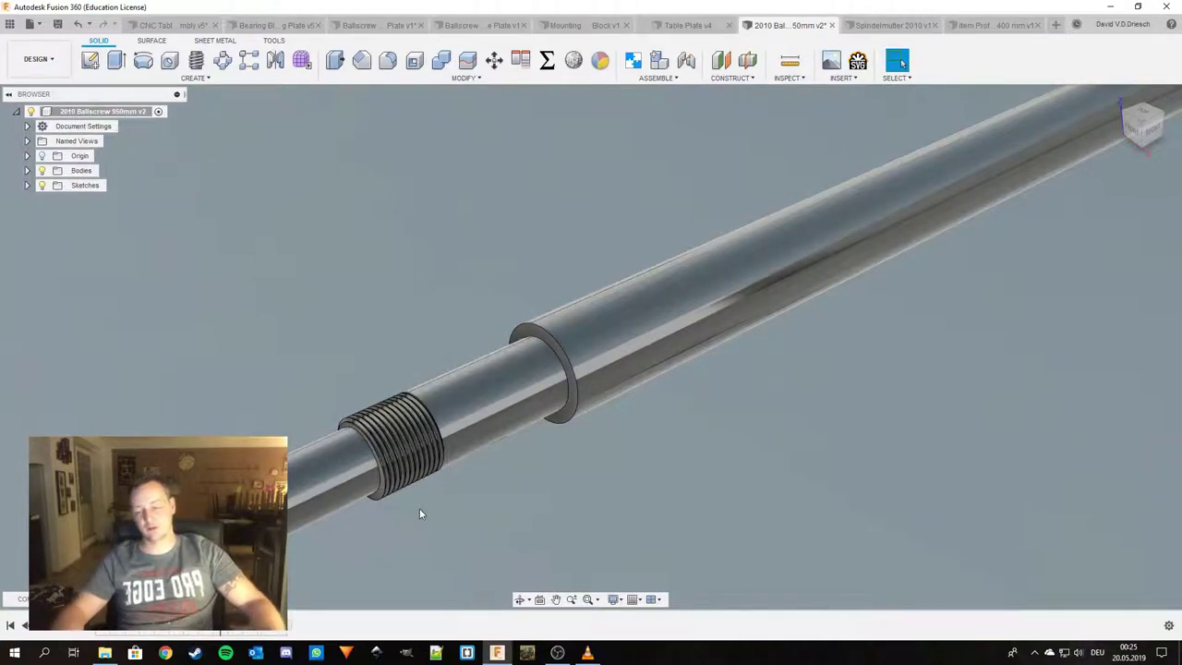
pyautogui.click(56, 633)
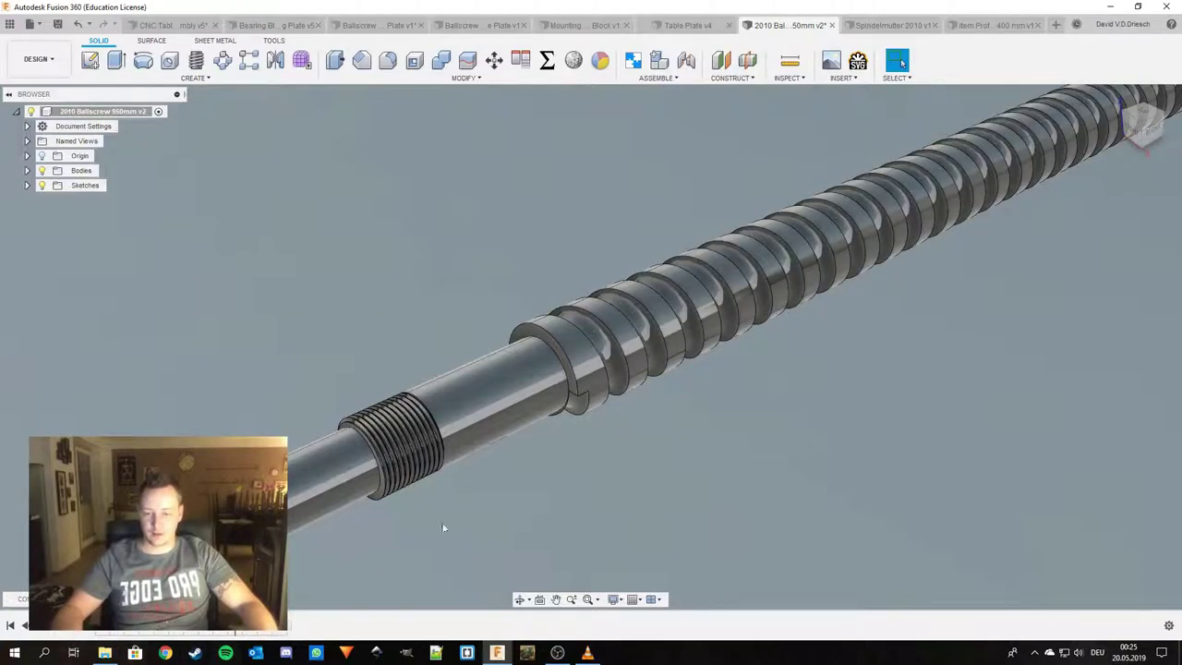
pyautogui.scroll(-5, 593, 429)
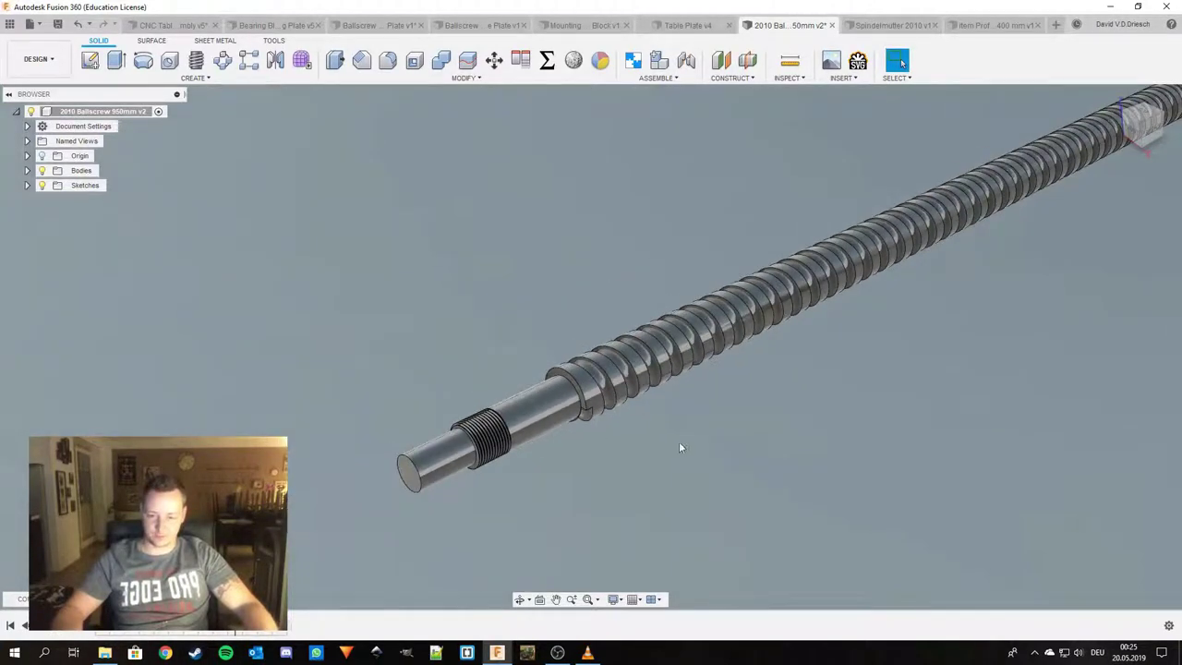
pyautogui.press('Escape')
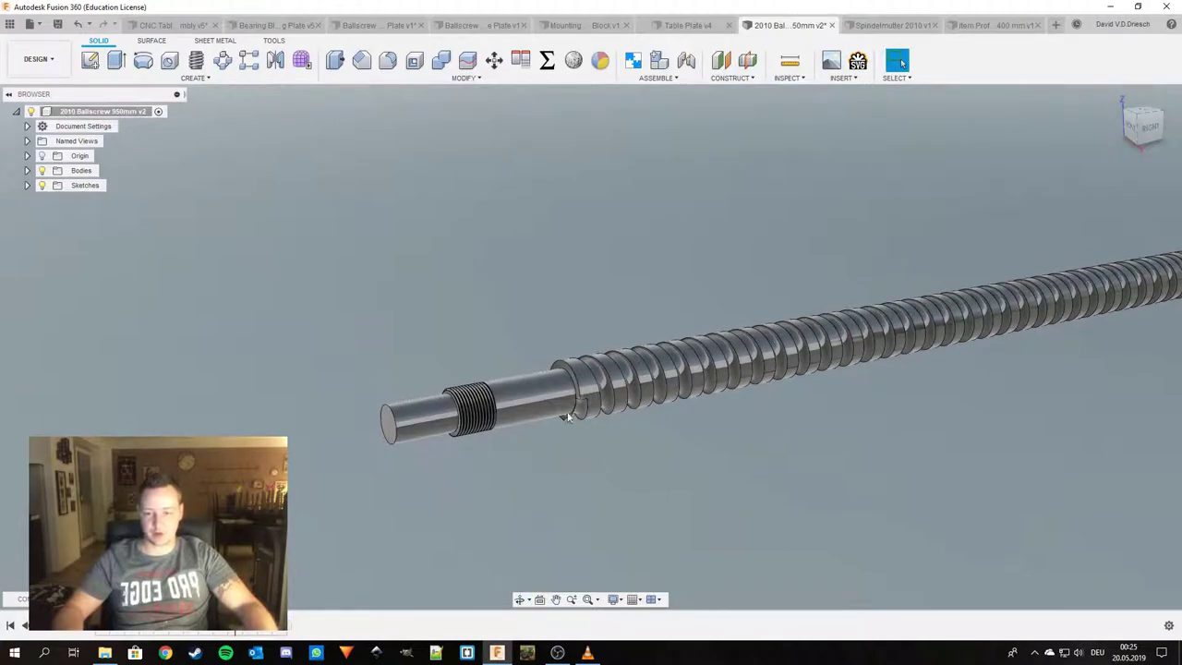
# Open the ballscrew's helical groove coil feature for editing and examine its settings and its starting profile at the threaded end.
pyautogui.rightClick(227, 628)
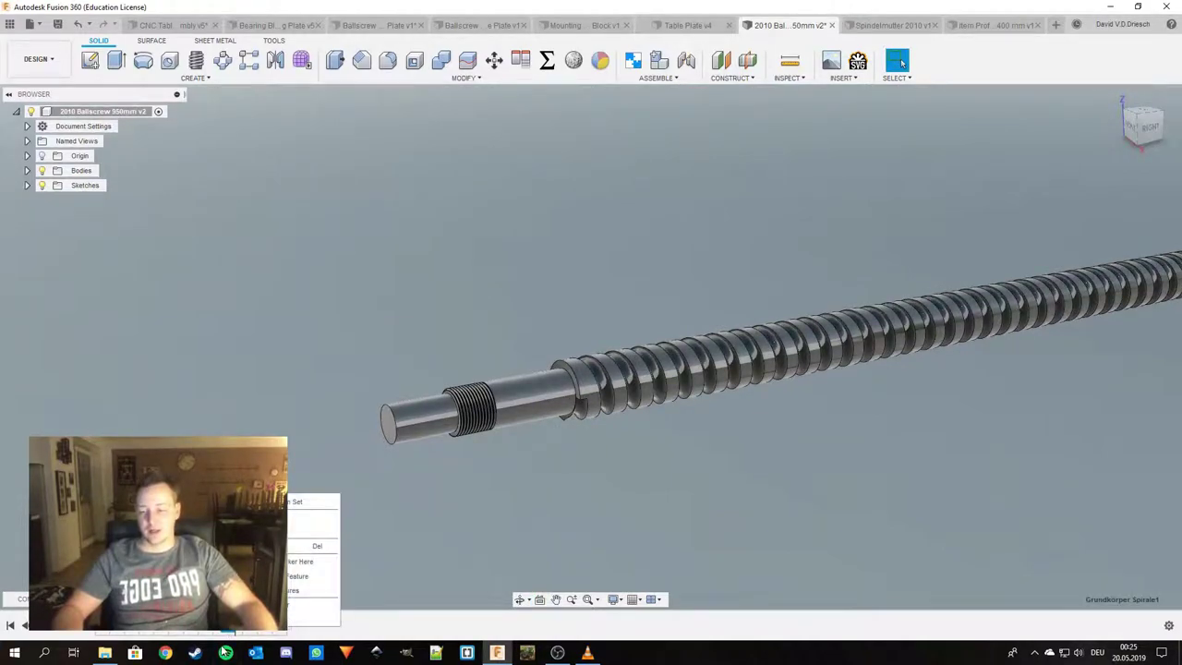
pyautogui.click(268, 518)
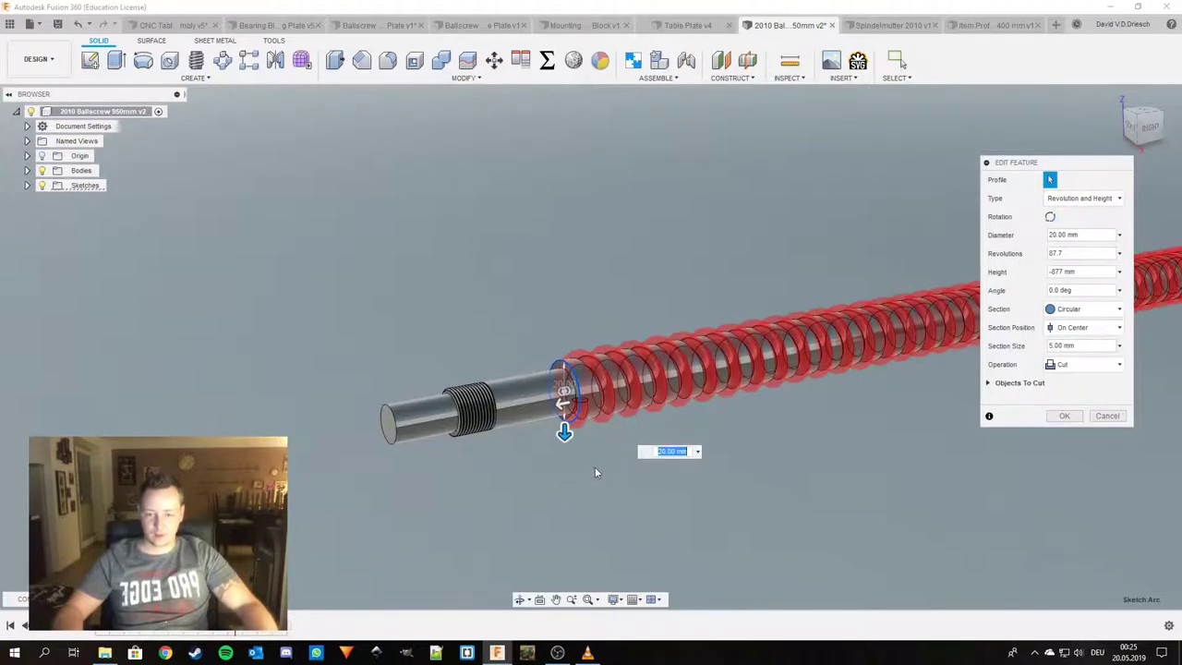
pyautogui.moveTo(595, 468); pyautogui.dragTo(527, 475, button='middle')
pyautogui.keyDown('shift'); pyautogui.moveTo(651, 466); pyautogui.dragTo(481, 510, button='middle'); pyautogui.keyUp('shift')
pyautogui.moveTo(604, 504); pyautogui.dragTo(573, 505, button='middle')
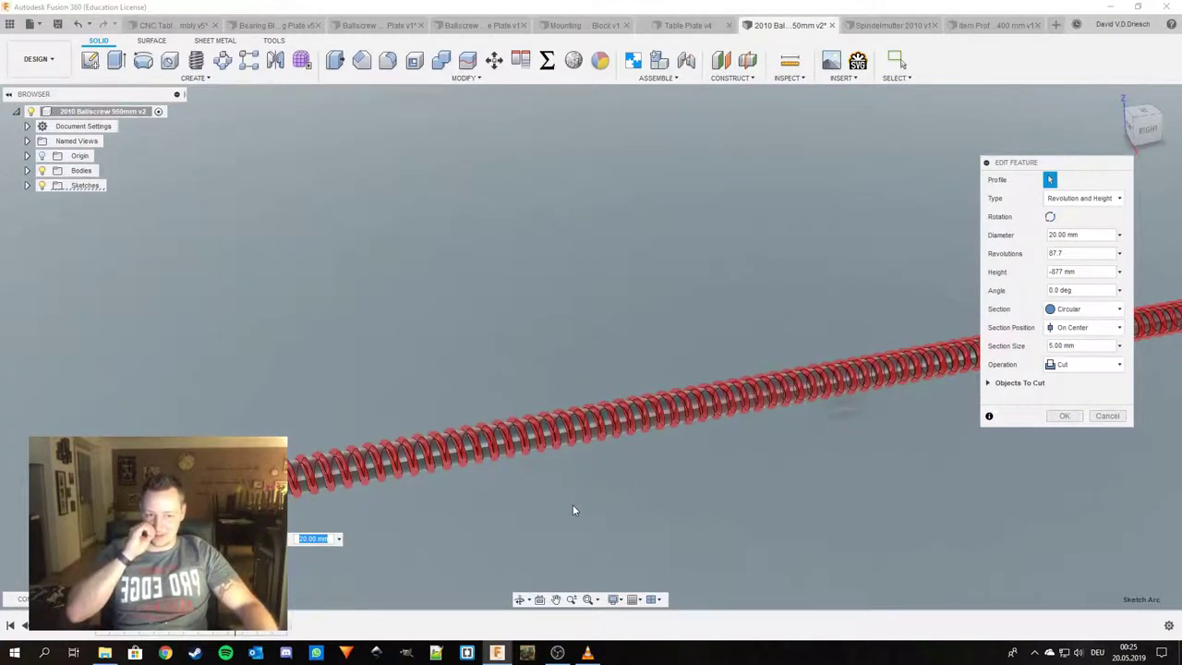
pyautogui.scroll(-2, 699, 474)
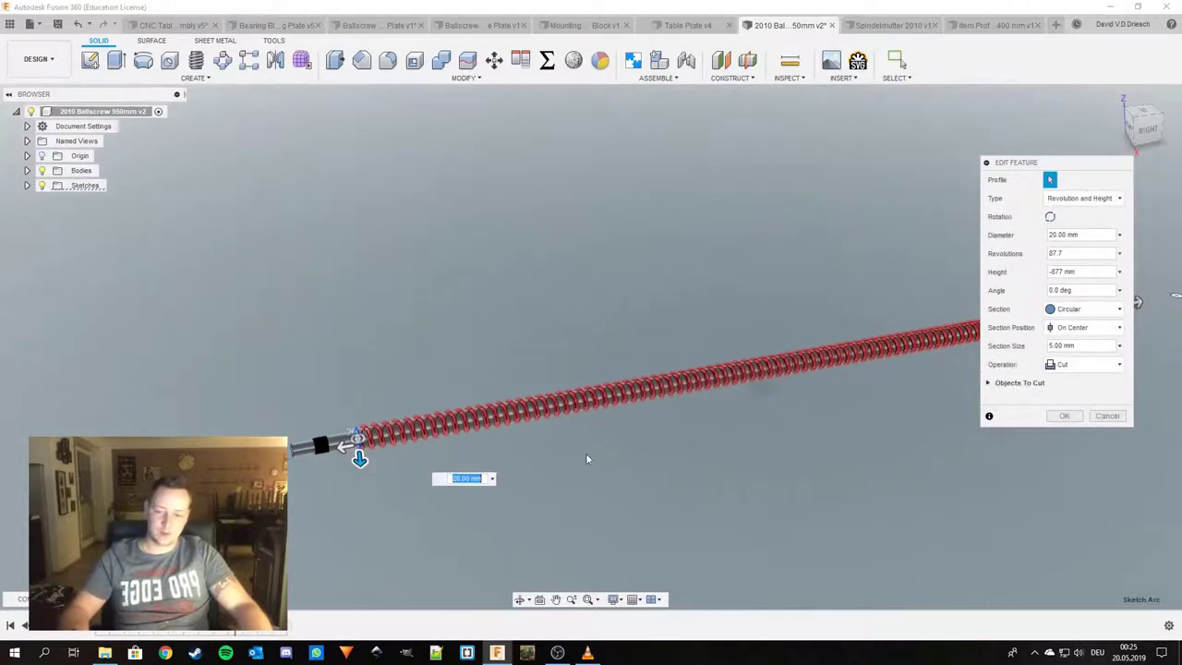
pyautogui.scroll(5, 392, 420)
pyautogui.moveTo(392, 415); pyautogui.dragTo(398, 377, button='middle')
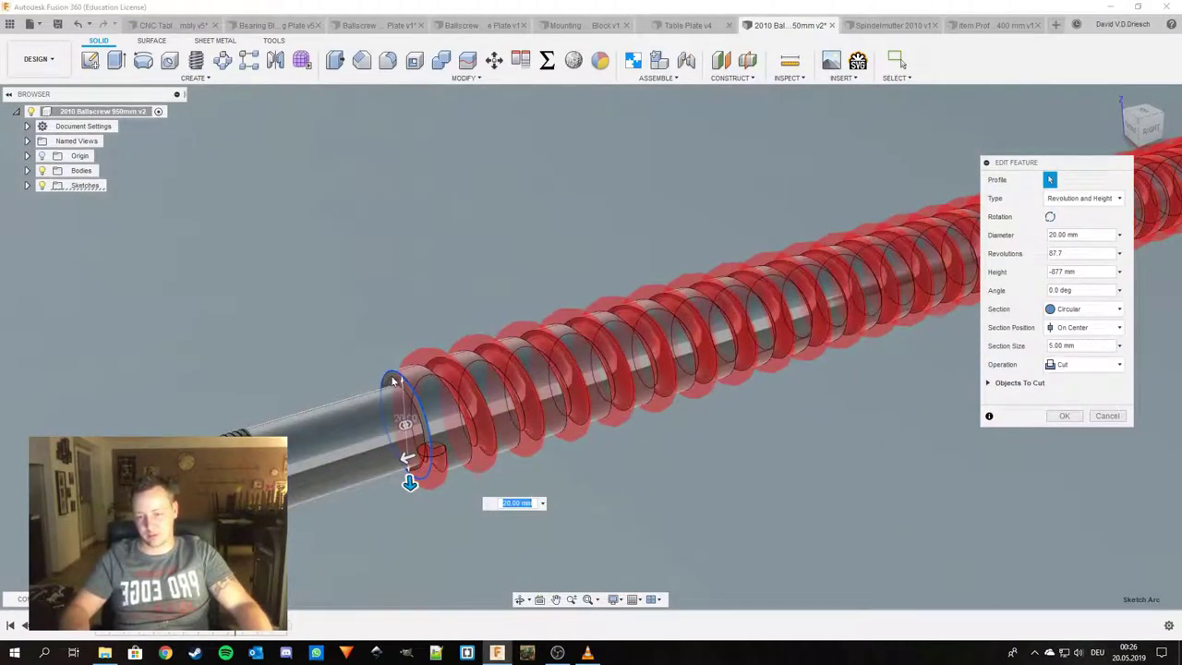
# Examine where the coil cut ends at the back journal and how its revolutions and height span the whole ballscrew.
pyautogui.scroll(-5, 399, 382)
pyautogui.moveTo(910, 267); pyautogui.dragTo(517, 383, button='middle')
pyautogui.keyDown('shift'); pyautogui.moveTo(832, 399); pyautogui.dragTo(796, 369, button='middle'); pyautogui.keyUp('shift')
pyautogui.moveTo(863, 517); pyautogui.dragTo(765, 448, button='middle')
pyautogui.scroll(5, 765, 451)
pyautogui.scroll(-4, 1050, 517)
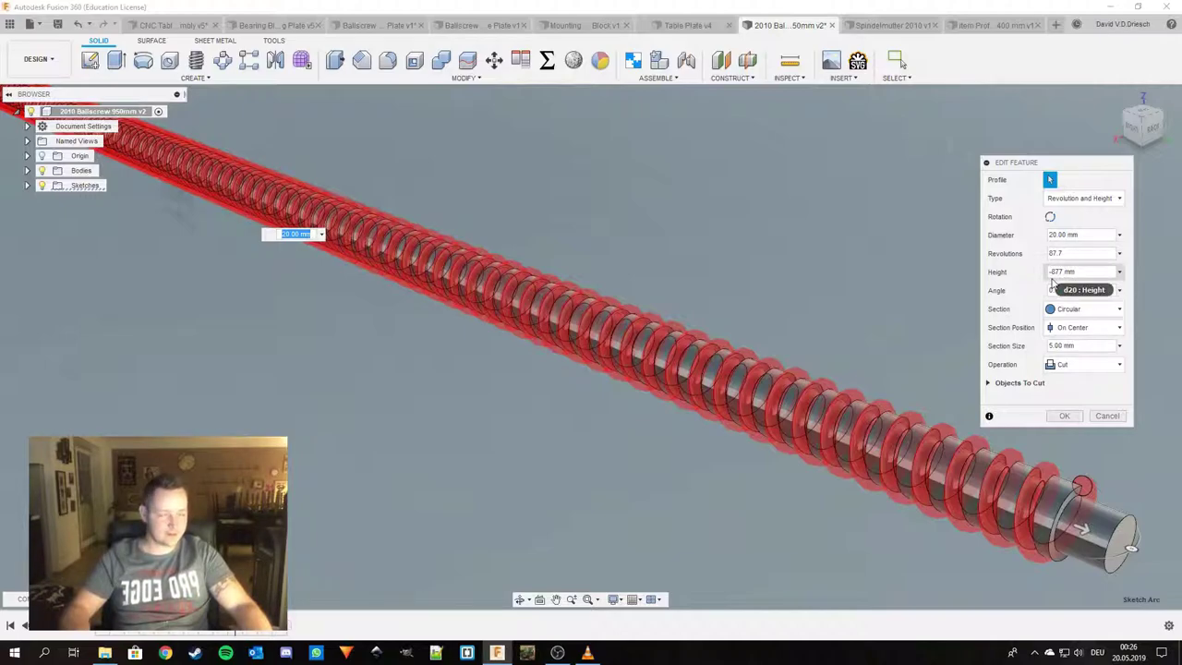
pyautogui.scroll(-3, 853, 289)
pyautogui.moveTo(737, 285); pyautogui.dragTo(827, 340, button='middle')
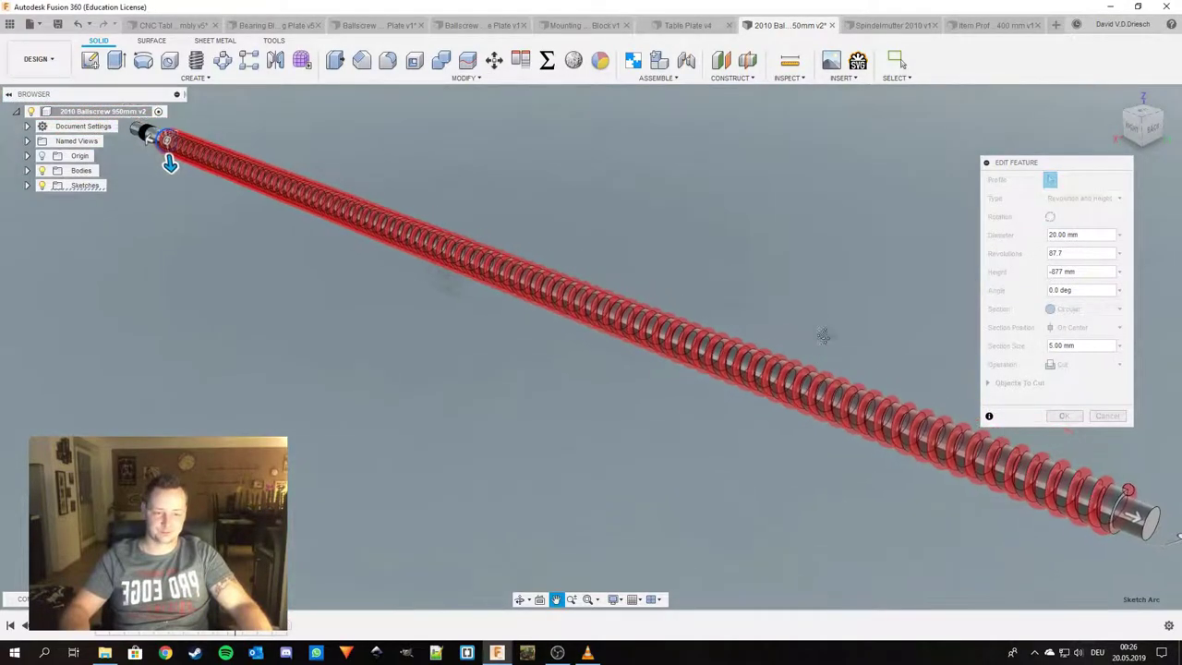
pyautogui.scroll(-2, 551, 412)
pyautogui.keyDown('shift'); pyautogui.moveTo(551, 411); pyautogui.dragTo(800, 436, button='middle'); pyautogui.keyUp('shift')
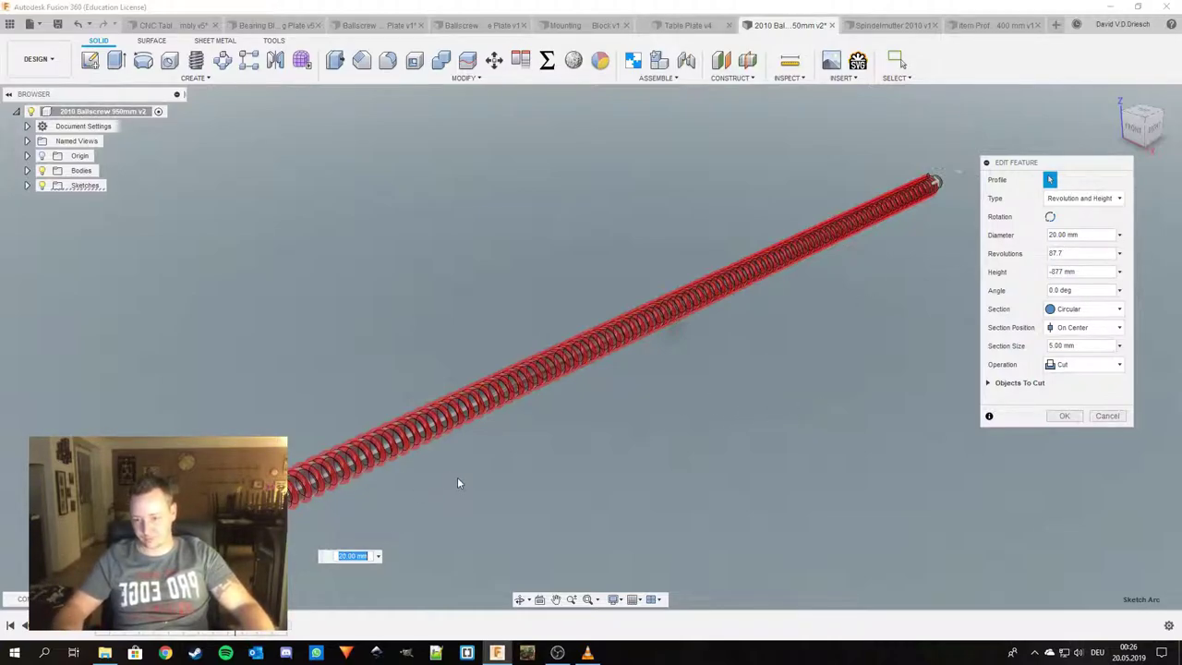
# Review the coil cut along the ballscrew and accept the feature edit with its existing settings.
pyautogui.keyDown('shift'); pyautogui.moveTo(459, 478); pyautogui.dragTo(465, 475, button='middle'); pyautogui.keyUp('shift')
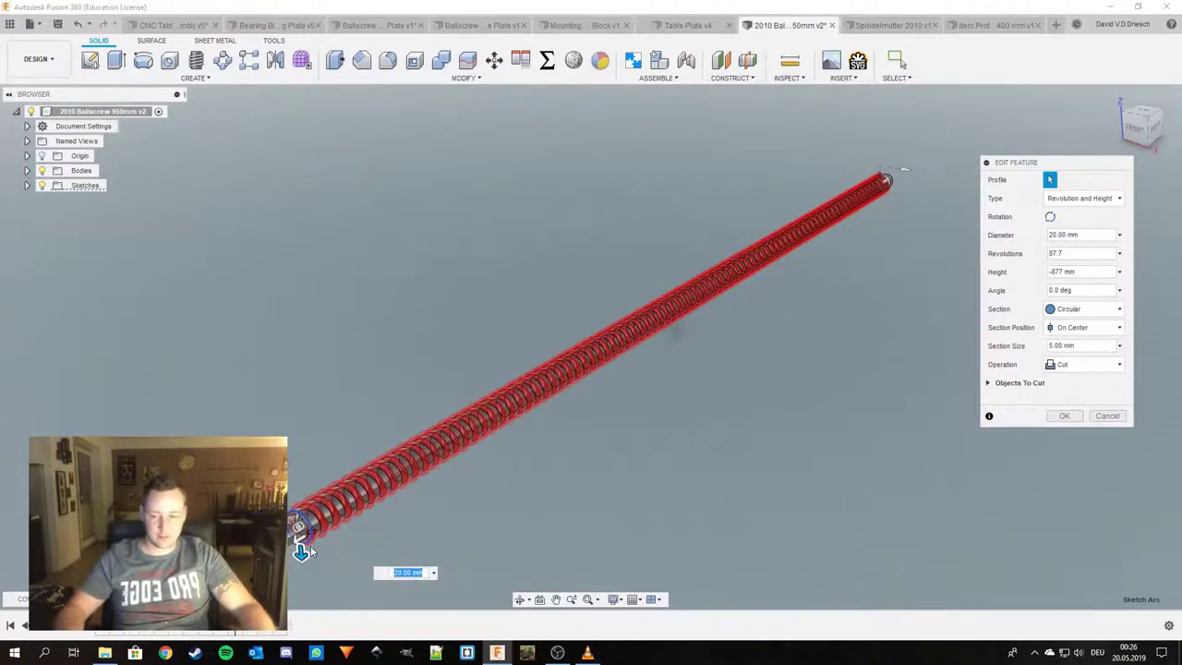
pyautogui.scroll(3, 312, 545)
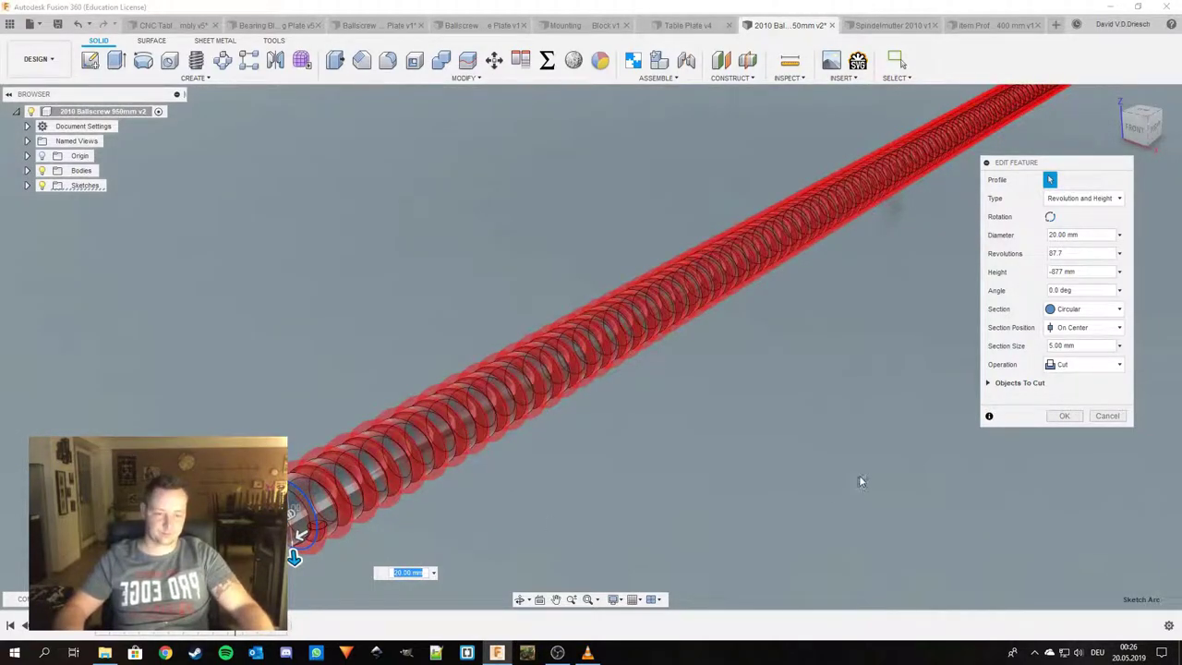
pyautogui.click(1068, 416)
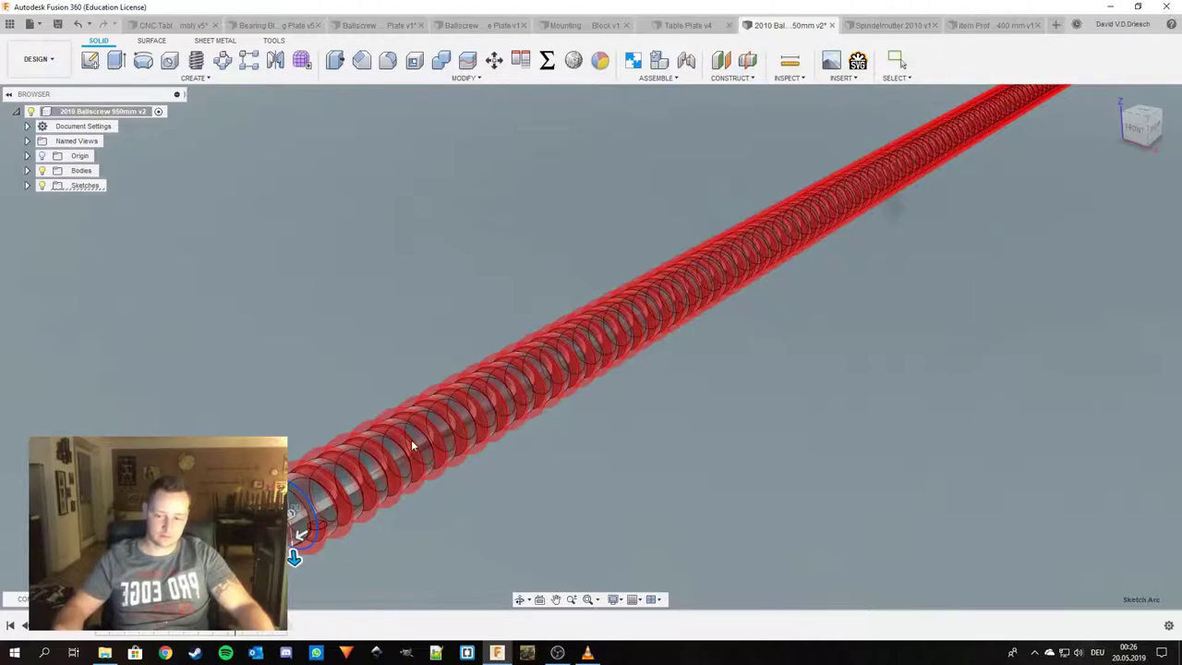
pyautogui.scroll(-5, 607, 475)
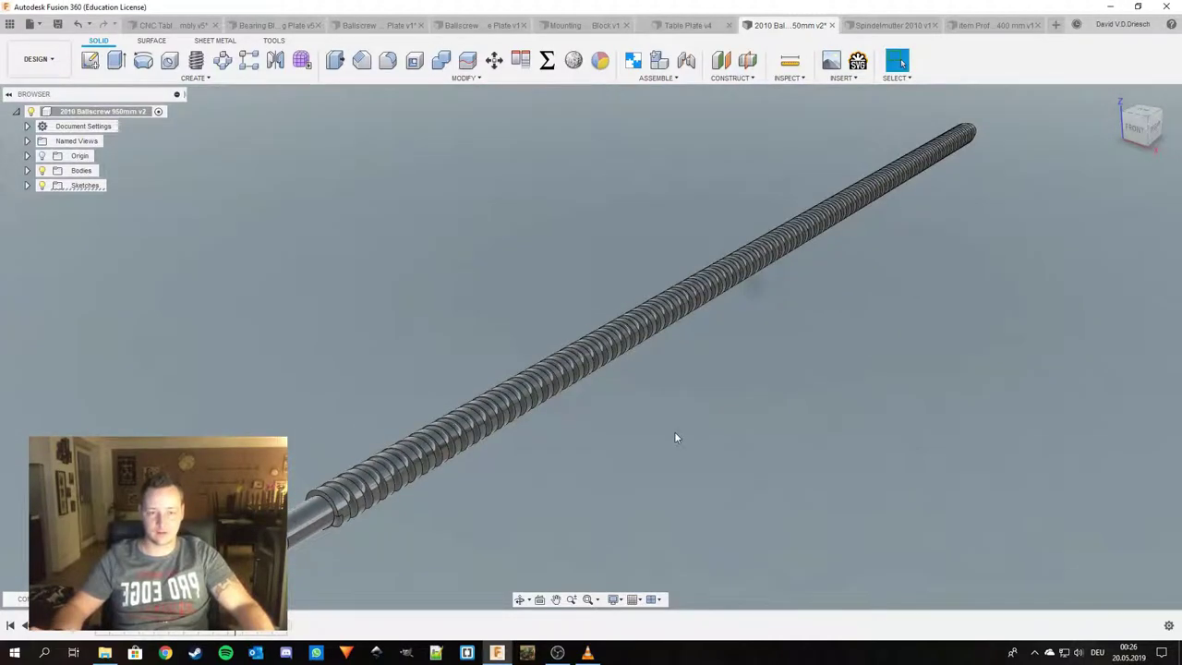
pyautogui.scroll(-2, 710, 431)
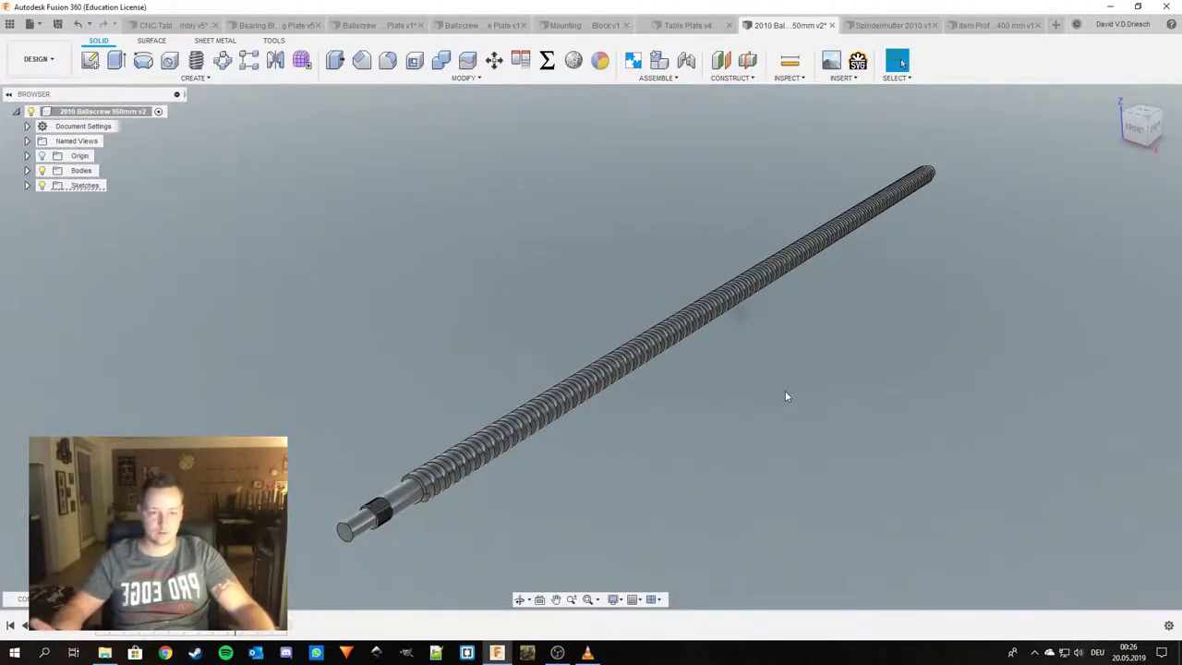
# Examine the grooved ballscrew along its full length, from the threaded front journal to the plain back journal.
pyautogui.keyDown('shift'); pyautogui.moveTo(775, 390); pyautogui.dragTo(622, 439, button='middle'); pyautogui.keyUp('shift')
pyautogui.scroll(3, 774, 403)
pyautogui.scroll(-2, 770, 403)
pyautogui.scroll(3, 970, 544)
pyautogui.scroll(-2, 844, 522)
pyautogui.moveTo(675, 491); pyautogui.dragTo(716, 511, button='middle')
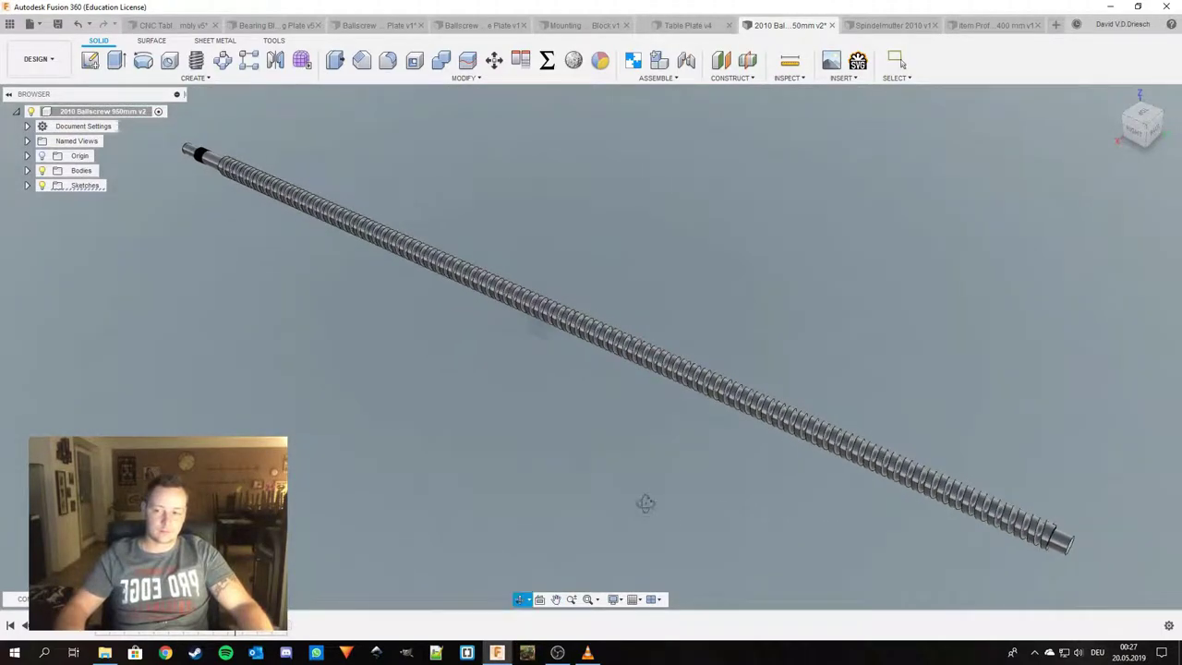
pyautogui.keyDown('shift'); pyautogui.moveTo(646, 501); pyautogui.dragTo(820, 467, button='middle'); pyautogui.keyUp('shift')
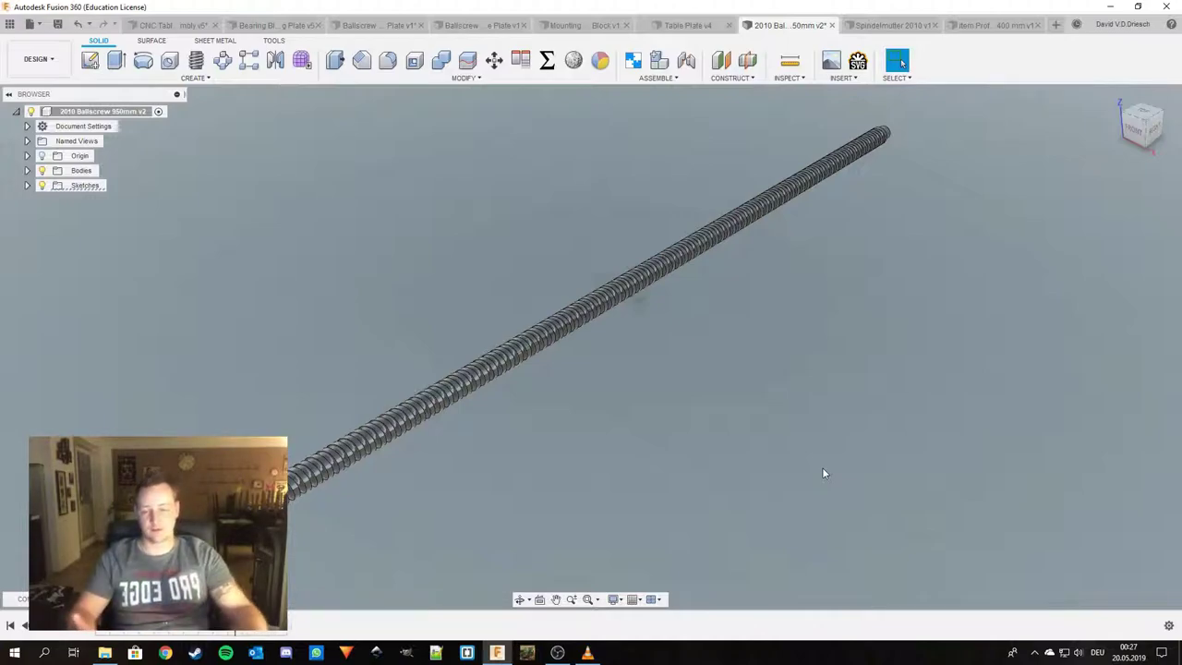
# Advance the ballscrew's design history to its end while viewing where the groove meets the front journal.
pyautogui.scroll(-1, 699, 354)
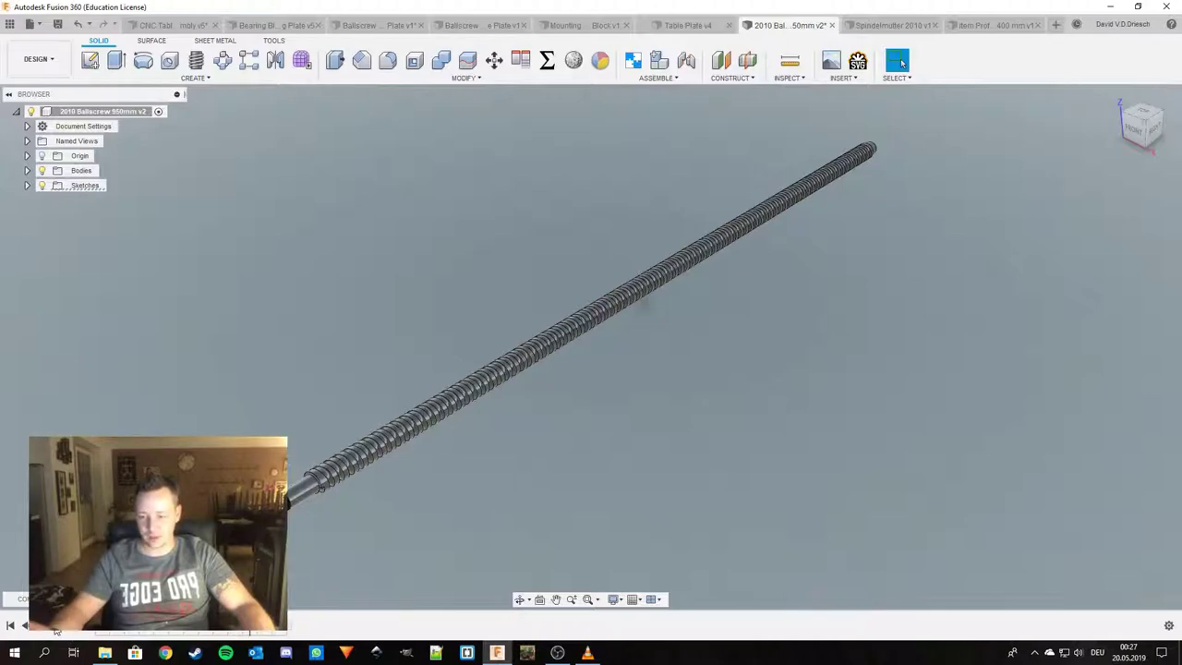
pyautogui.scroll(3, 294, 544)
pyautogui.moveTo(229, 558); pyautogui.dragTo(372, 517, button='middle')
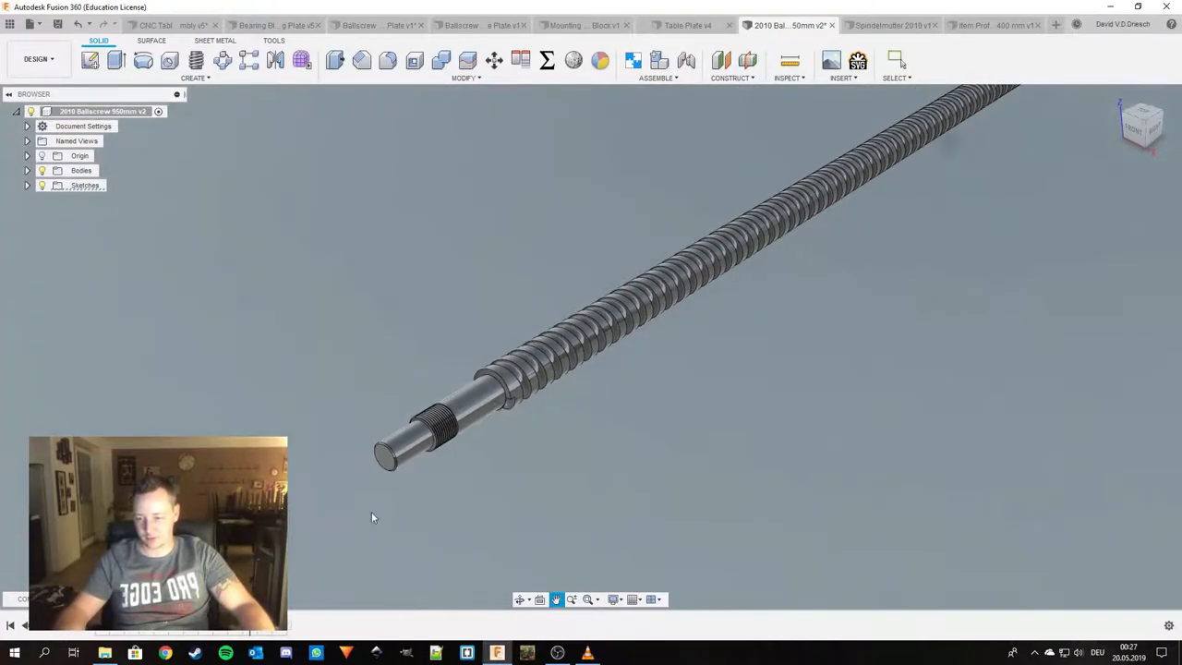
pyautogui.click(61, 630)
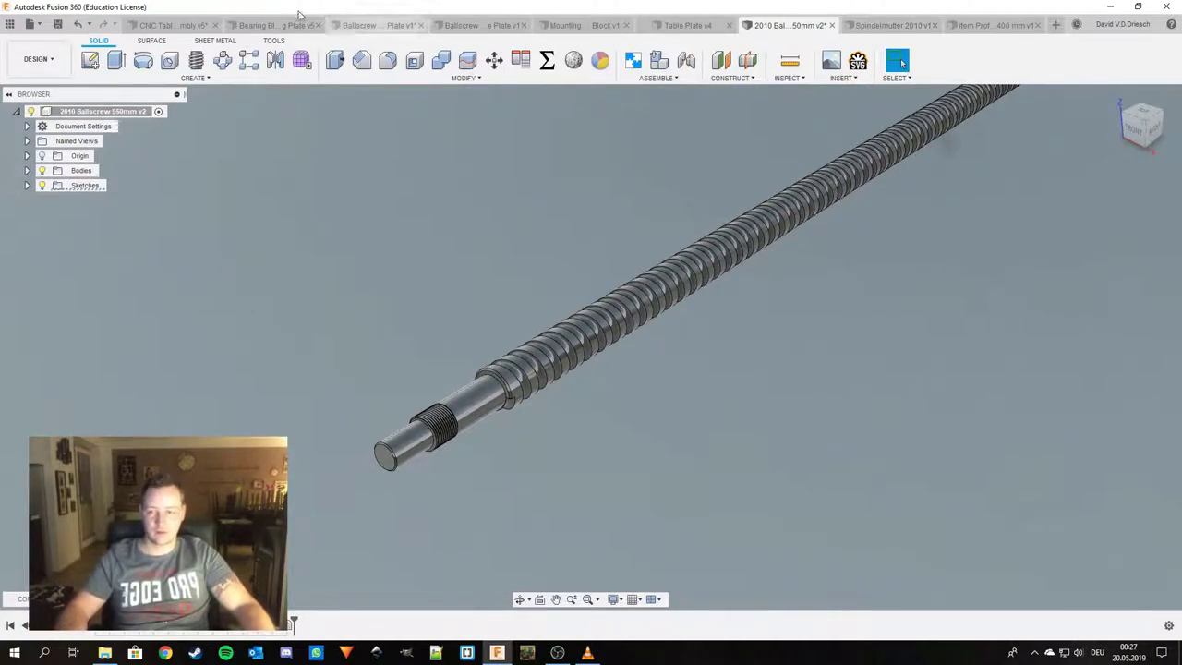
# Return to the CNC Table Assembly design and examine the profile frame, linear rail mounting plates and drilled table plate from several angles.
pyautogui.click(168, 25)
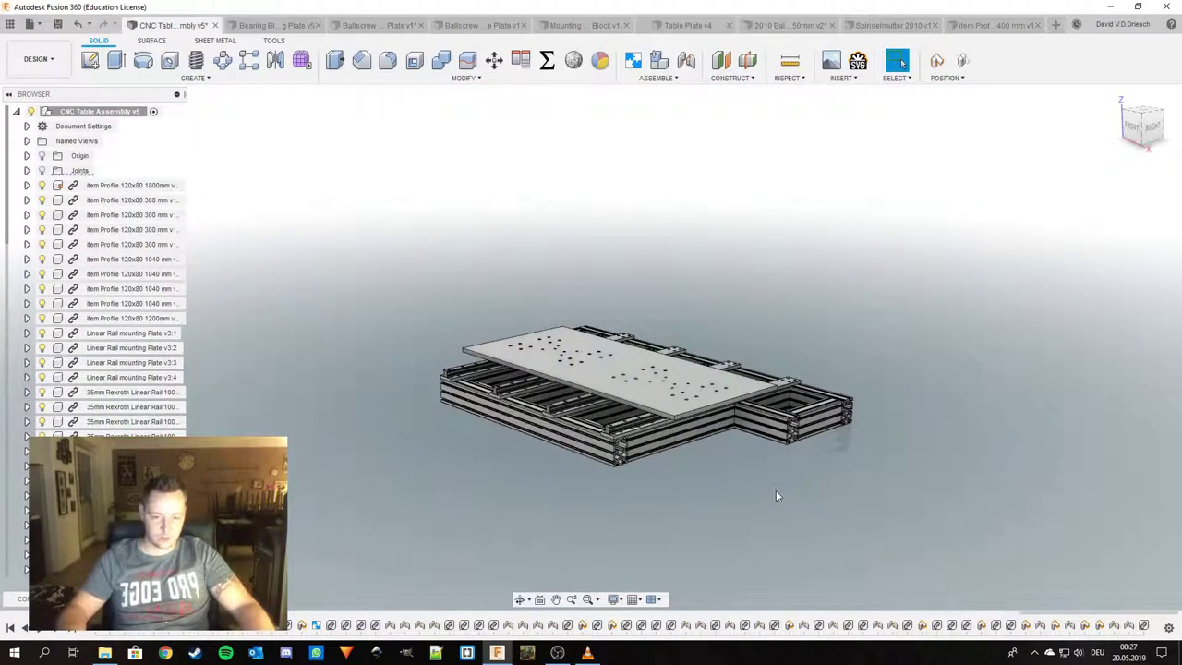
pyautogui.scroll(3, 759, 483)
pyautogui.keyDown('shift'); pyautogui.moveTo(749, 478); pyautogui.dragTo(758, 484, button='middle'); pyautogui.keyUp('shift')
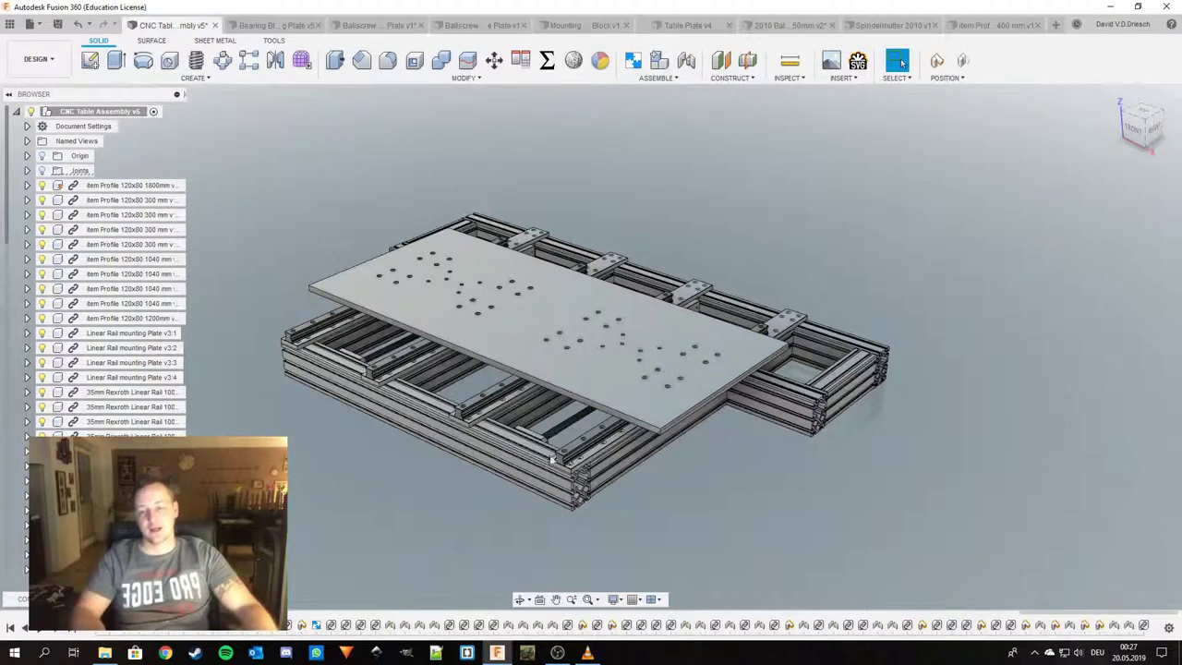
pyautogui.moveTo(610, 511); pyautogui.dragTo(692, 528, button='middle')
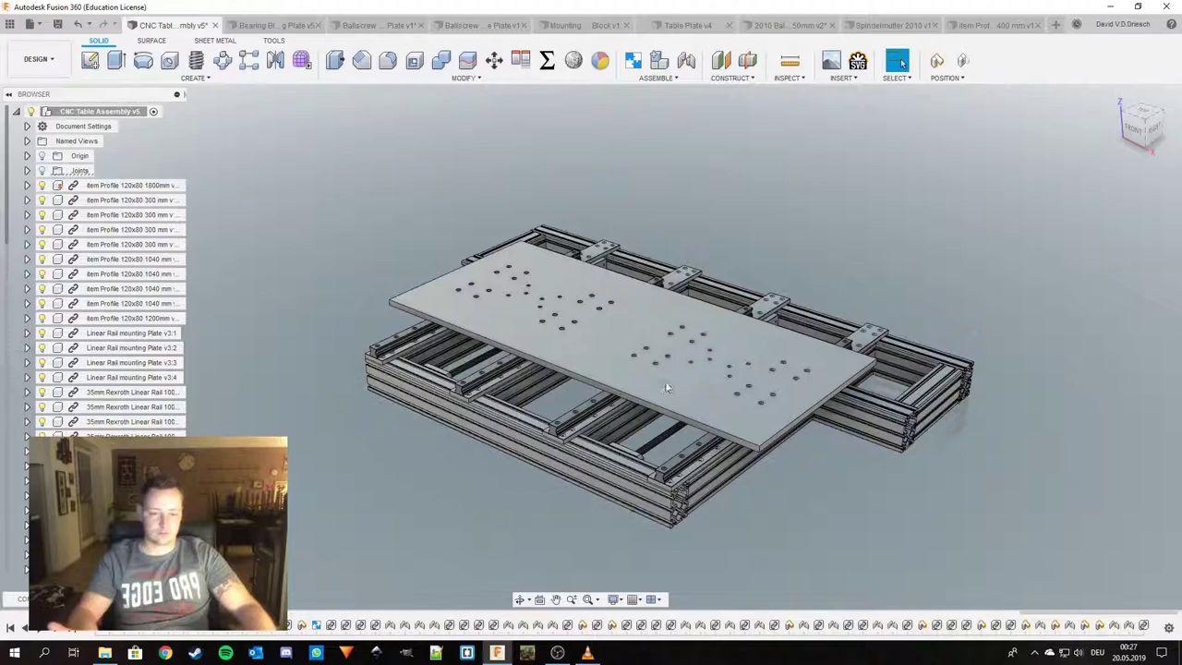
pyautogui.scroll(-2, 826, 222)
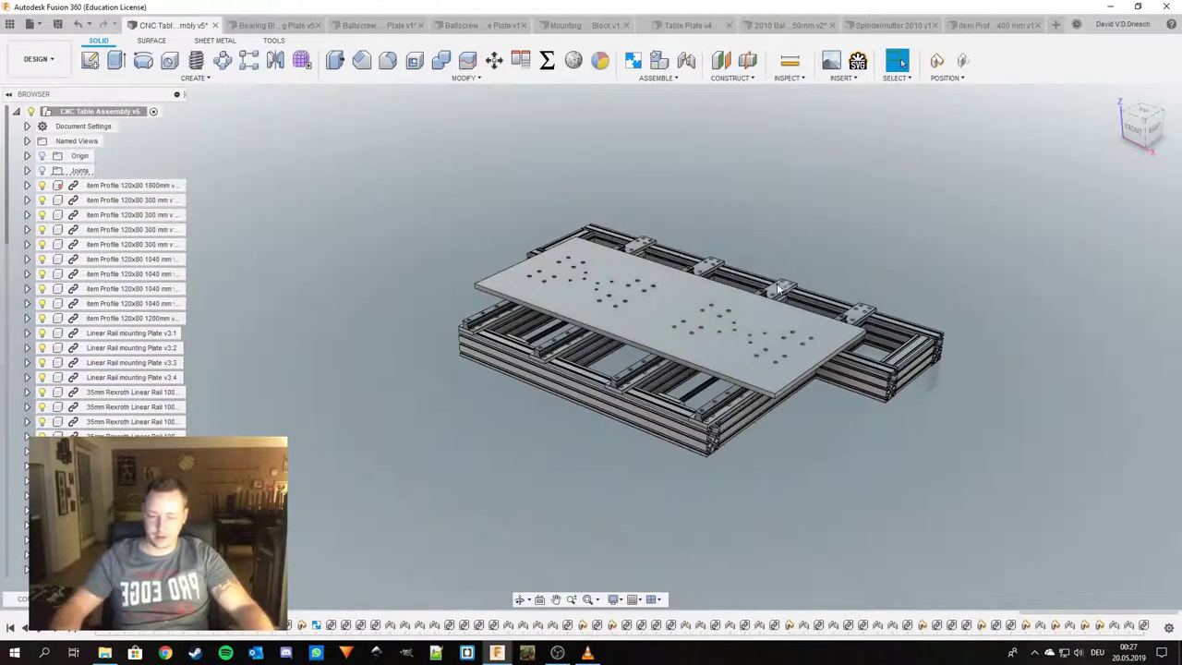
pyautogui.keyDown('shift'); pyautogui.moveTo(785, 288); pyautogui.dragTo(759, 292, button='middle'); pyautogui.keyUp('shift')
pyautogui.keyDown('shift'); pyautogui.moveTo(950, 288); pyautogui.dragTo(921, 300, button='middle'); pyautogui.keyUp('shift')
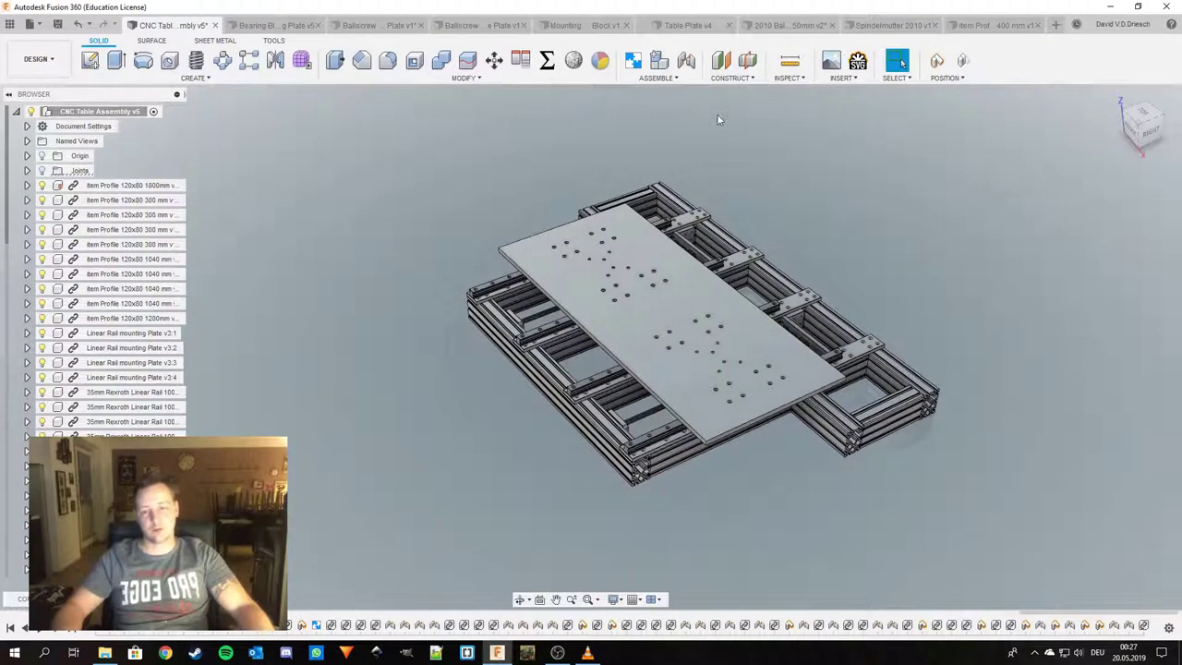
pyautogui.keyDown('shift'); pyautogui.moveTo(906, 431); pyautogui.dragTo(910, 436, button='middle'); pyautogui.keyUp('shift')
pyautogui.moveTo(750, 462)
pyautogui.mouseDown(button='middle')
pyautogui.moveTo(708, 482)
pyautogui.moveTo(781, 488)
pyautogui.moveTo(763, 455)
pyautogui.mouseUp(button='middle')
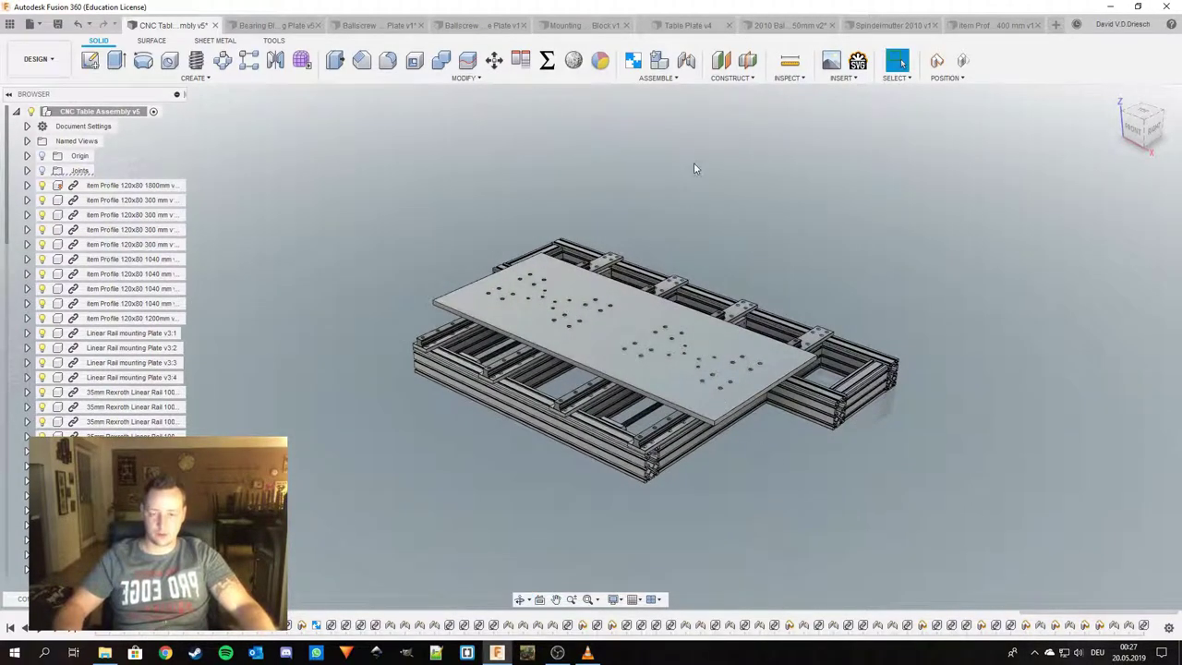